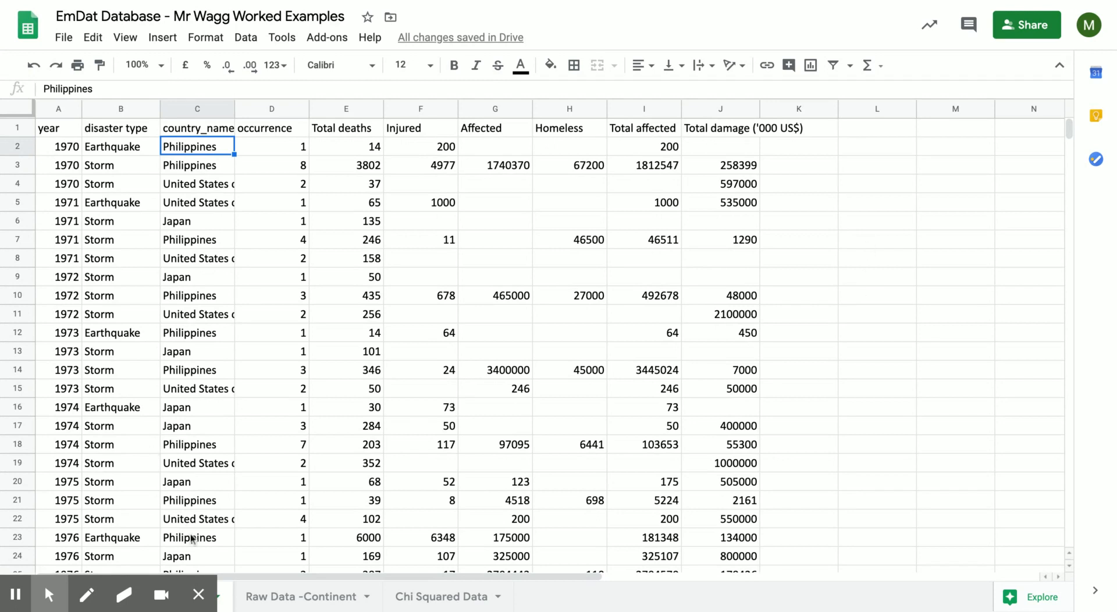
pyautogui.click(199, 599)
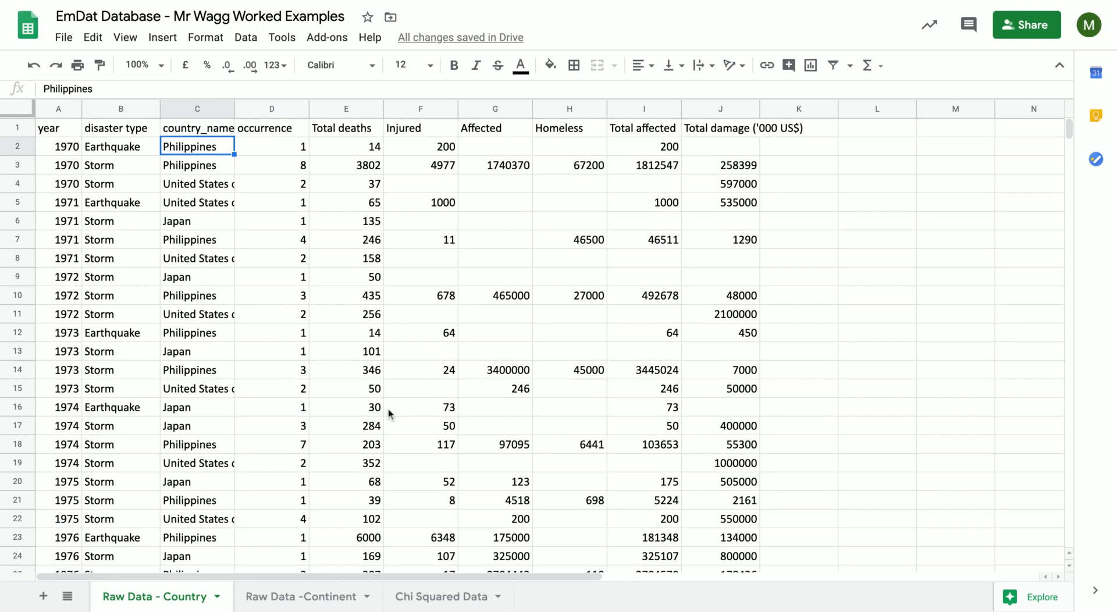
pyautogui.click(114, 134)
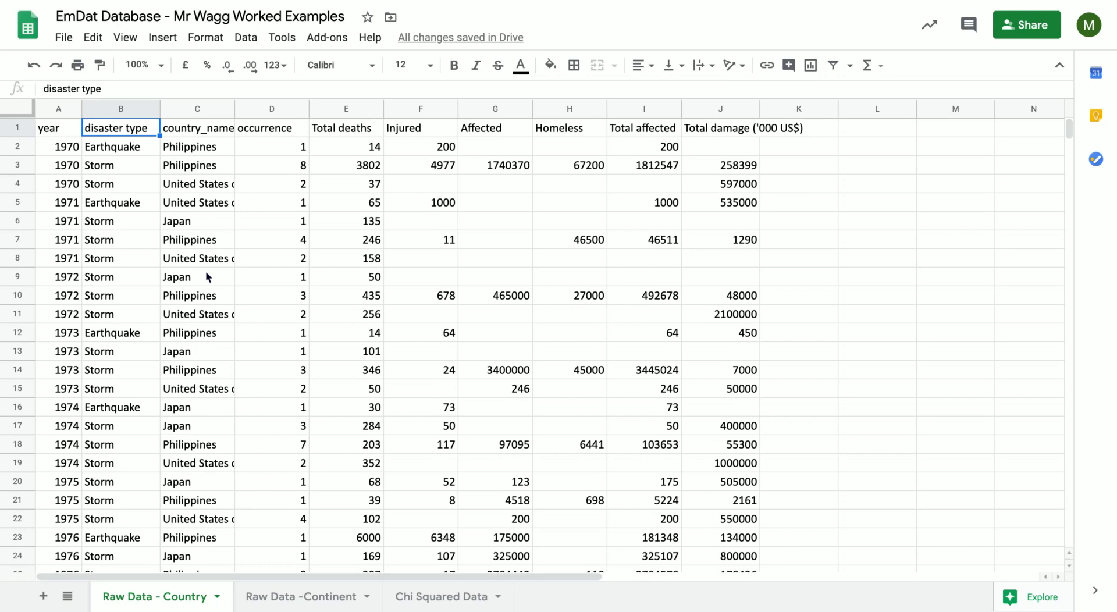
pyautogui.click(40, 129)
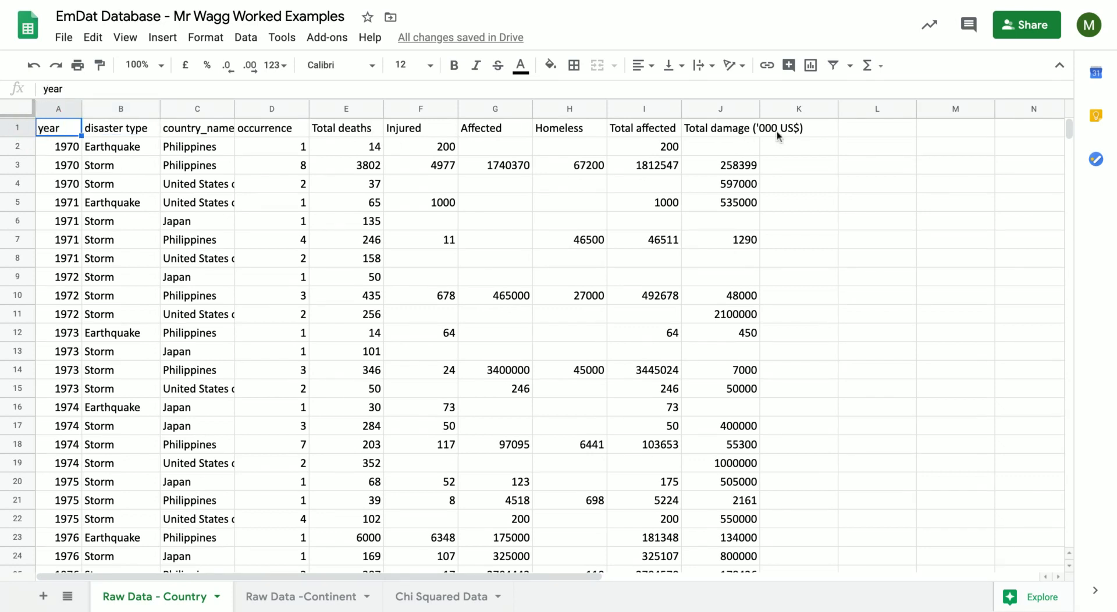
# Make the header row bold and align all of its cells to the centre.
pyautogui.click(17, 128)
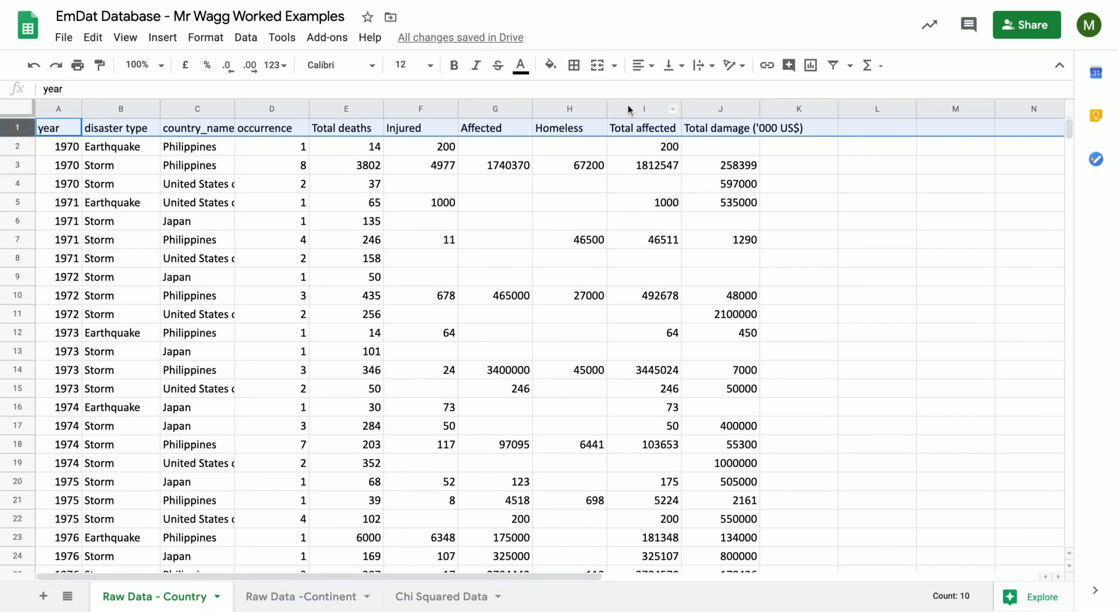
pyautogui.click(457, 69)
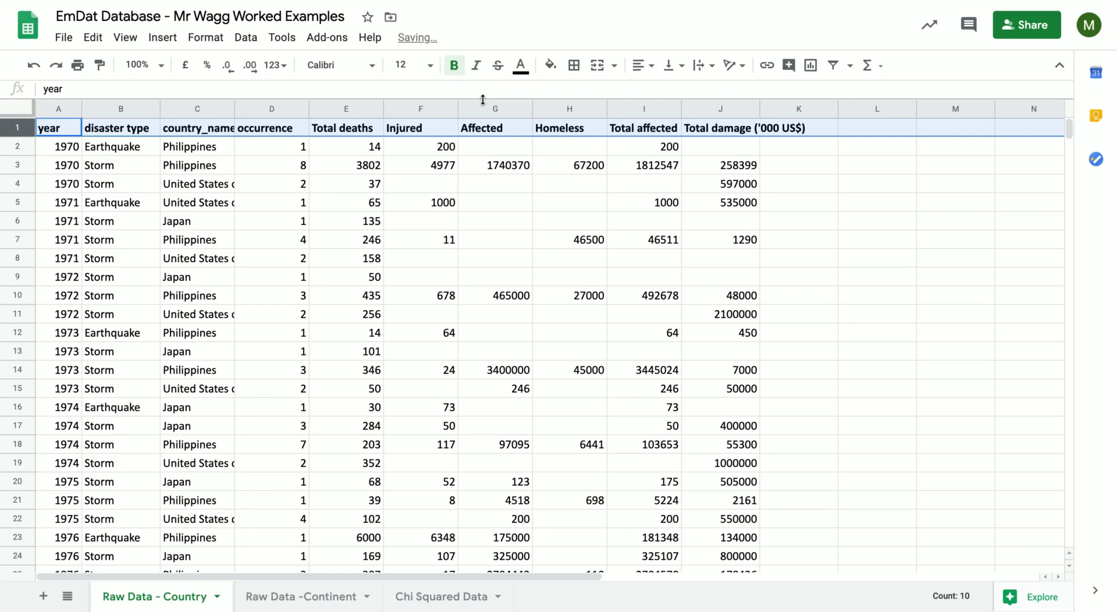
pyautogui.click(648, 66)
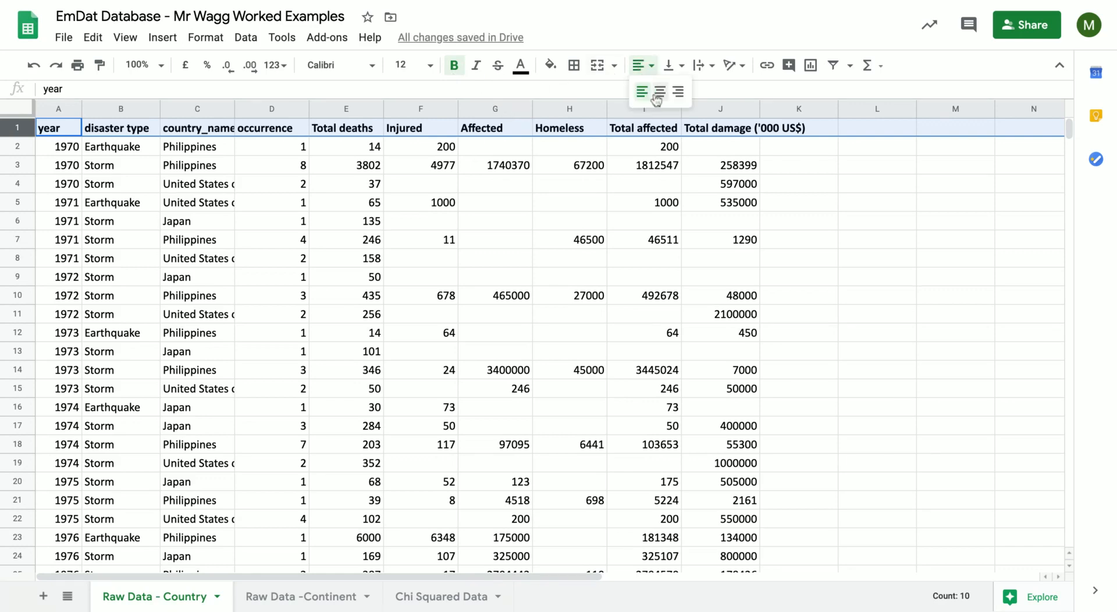
pyautogui.click(657, 89)
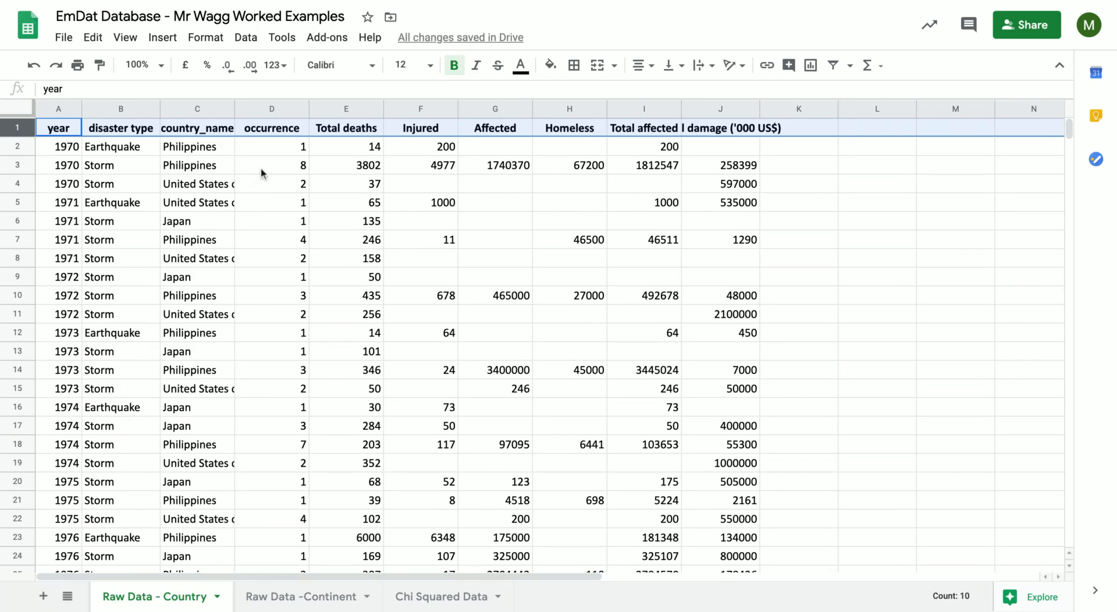
# Rename the header in C1 as Country name, replacing the underscore with a space and capitalising the first letter.
pyautogui.click(199, 129)
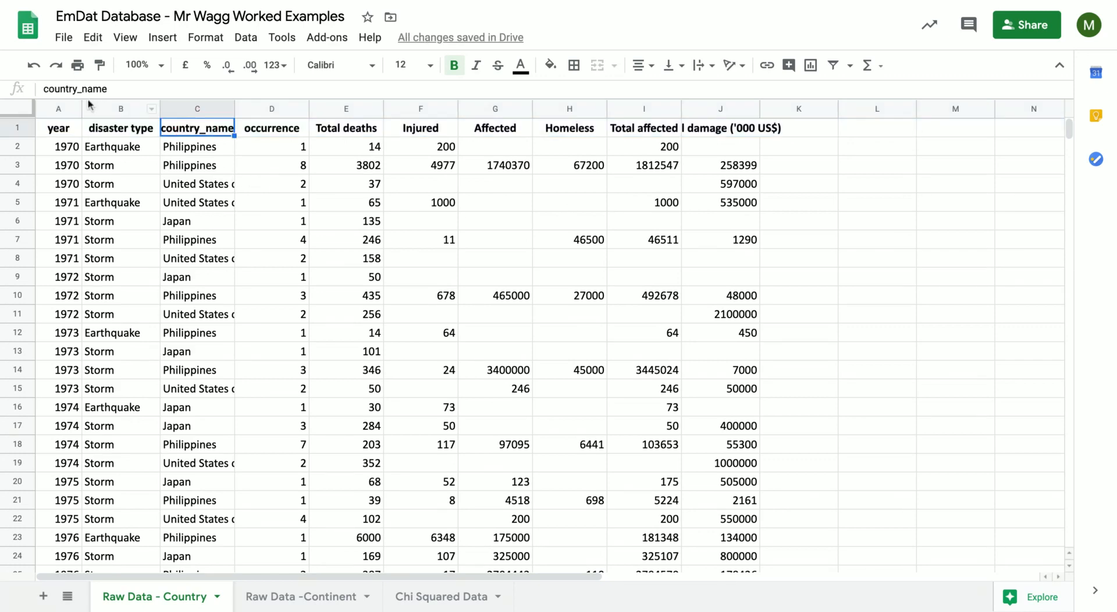
pyautogui.click(81, 89)
pyautogui.press('BackSpace')
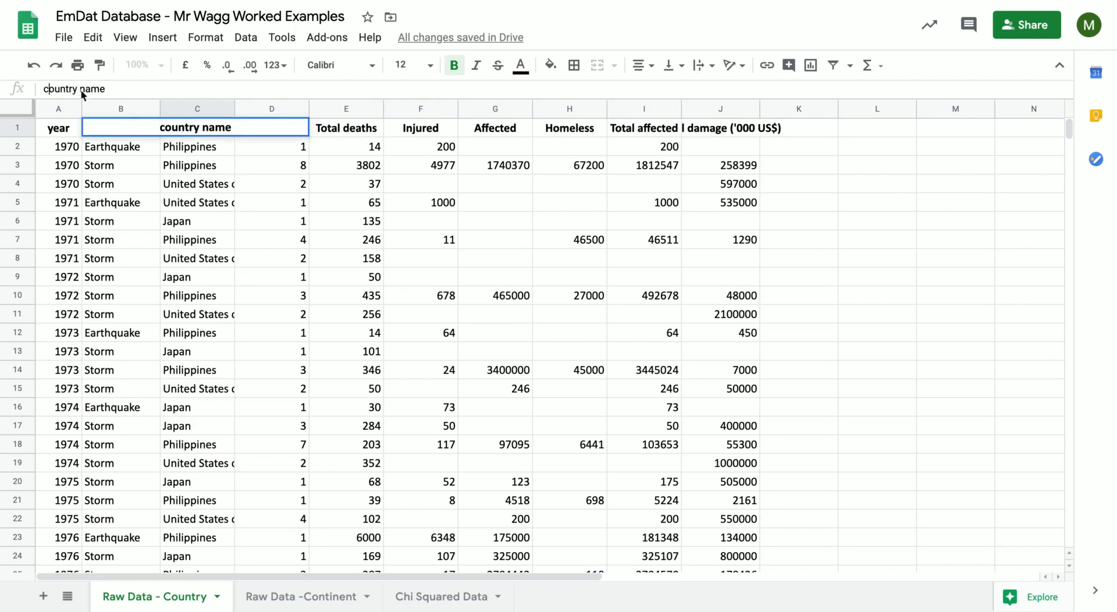
pyautogui.press('BackSpace')
pyautogui.write('C')
pyautogui.press('Return')
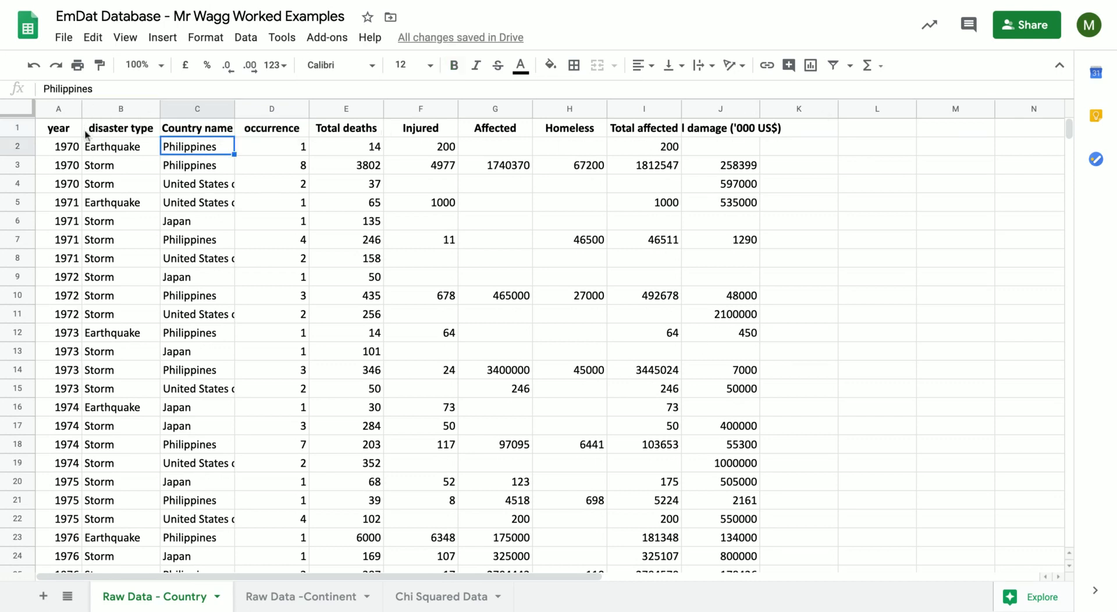
# Capitalise the header in A1 so that it reads Year.
pyautogui.click(48, 131)
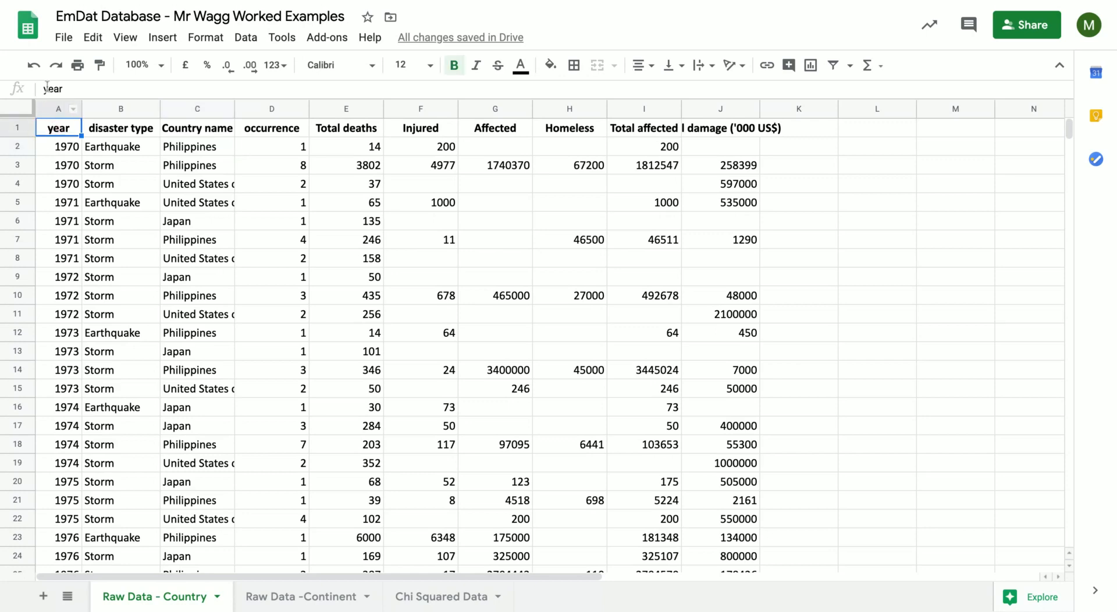
pyautogui.press('BackSpace')
pyautogui.write('Y')
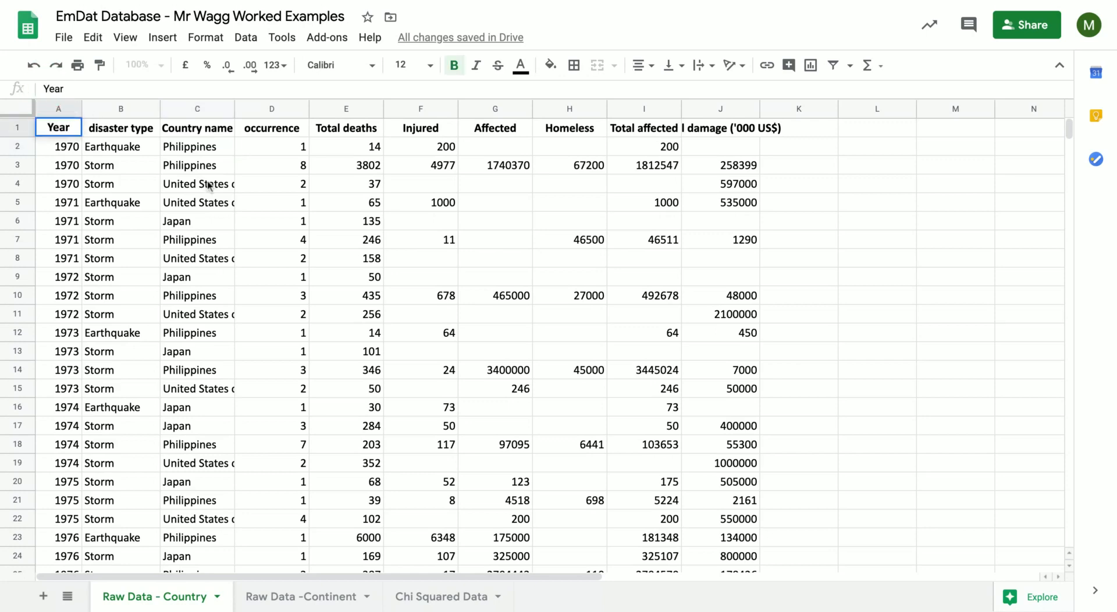
# Capitalise the header in B1 so that it reads Disaster type.
pyautogui.click(124, 129)
pyautogui.click(52, 88)
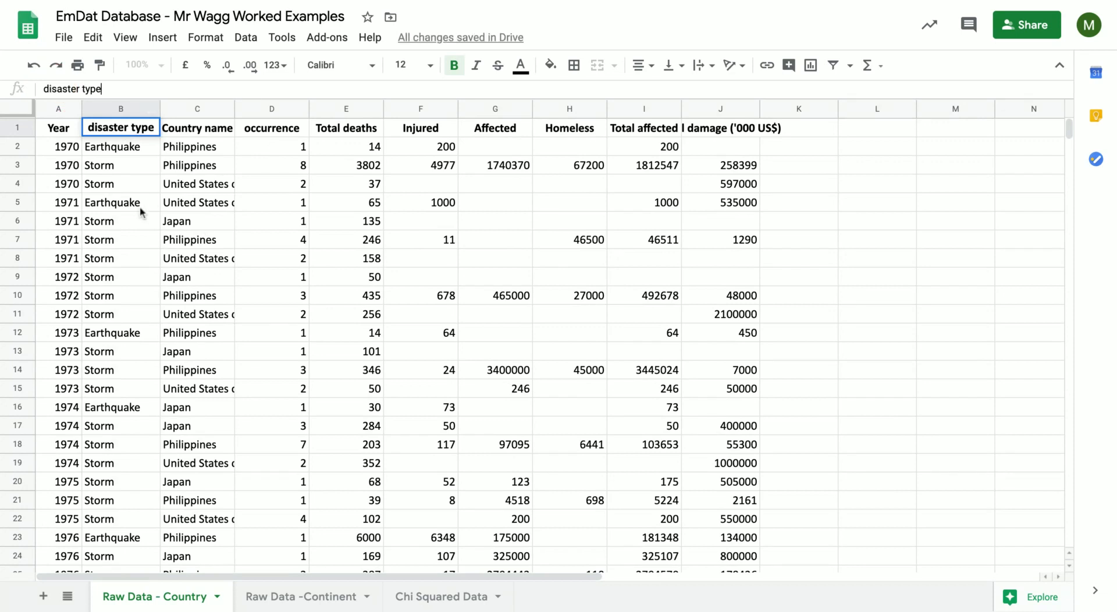
pyautogui.press('Left')
pyautogui.press('Left')
pyautogui.press('Left')
pyautogui.press('Left')
pyautogui.press('Left')
pyautogui.press('Left')
pyautogui.press('Left')
pyautogui.press('Left')
pyautogui.press('Left')
pyautogui.press('Left')
pyautogui.press('Left')
pyautogui.press('Left')
pyautogui.press('BackSpace')
pyautogui.write('D')
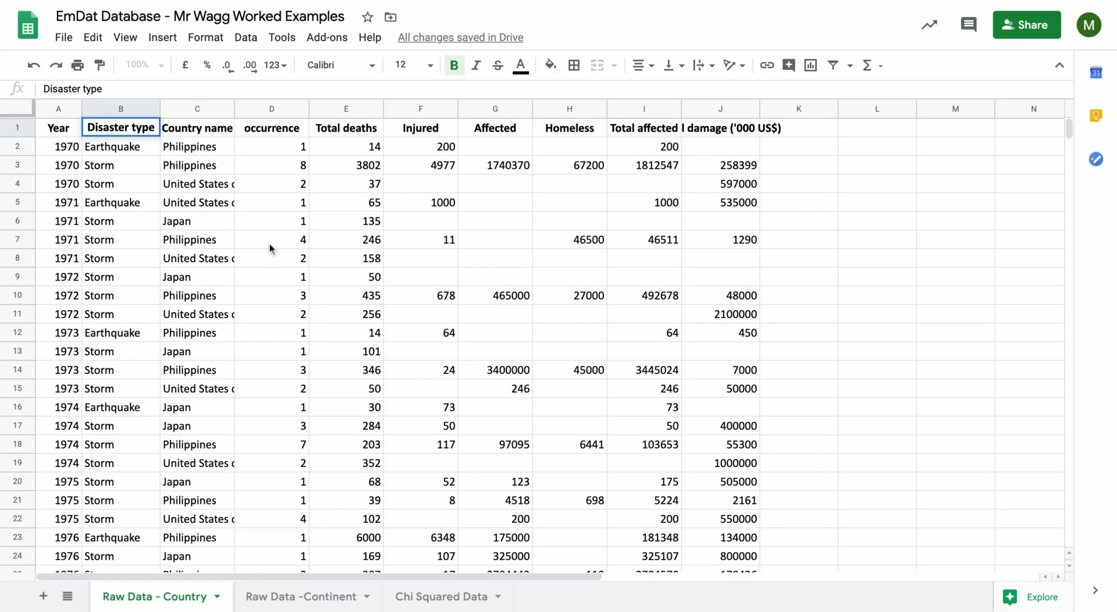
pyautogui.click(194, 128)
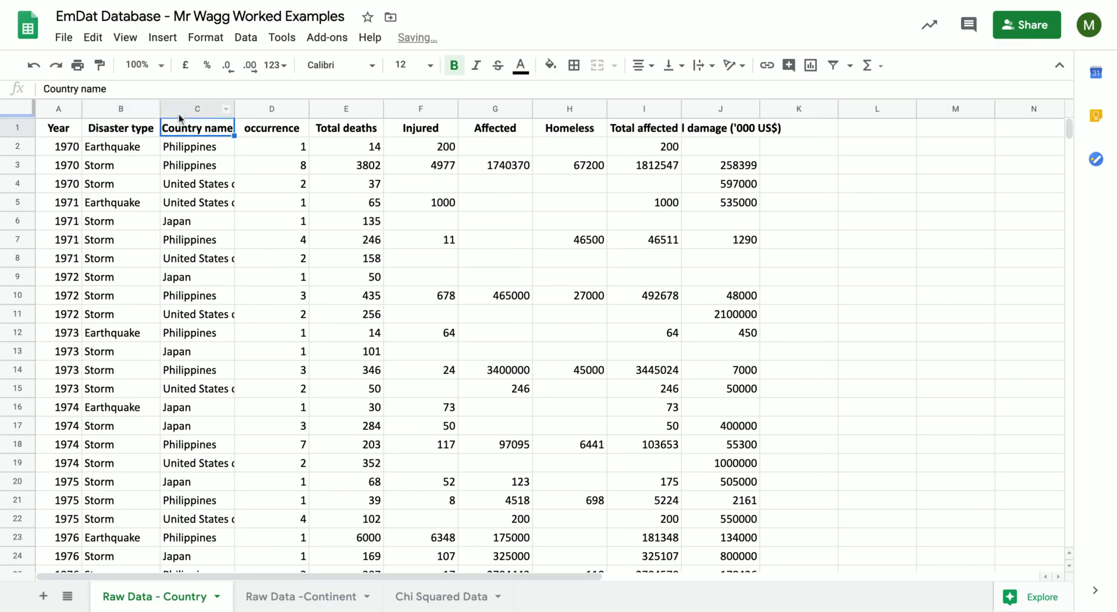
pyautogui.click(117, 89)
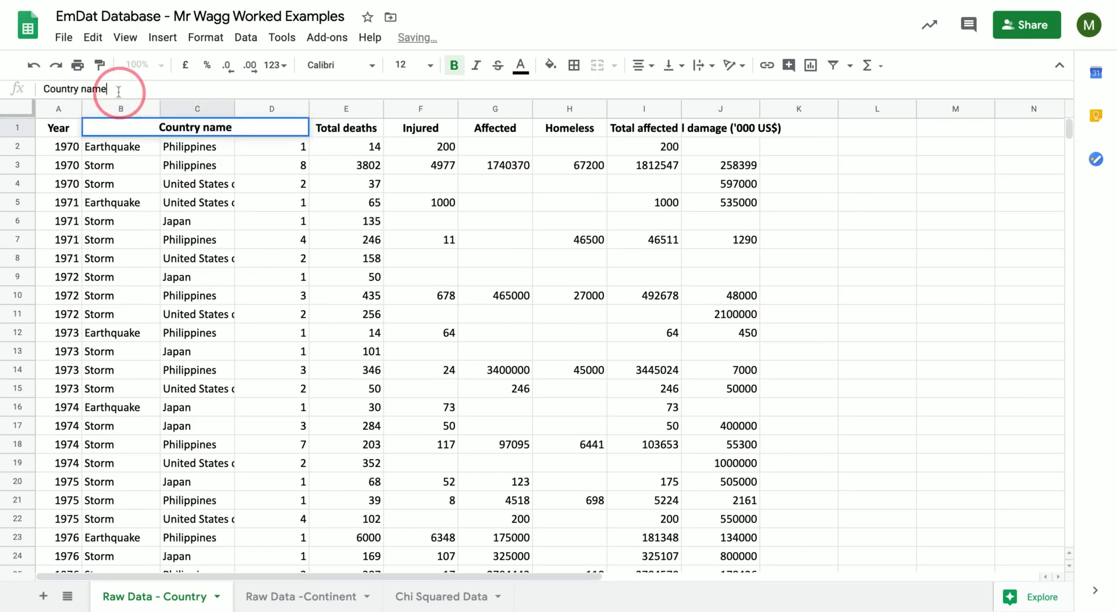
pyautogui.click(205, 168)
pyautogui.click(191, 130)
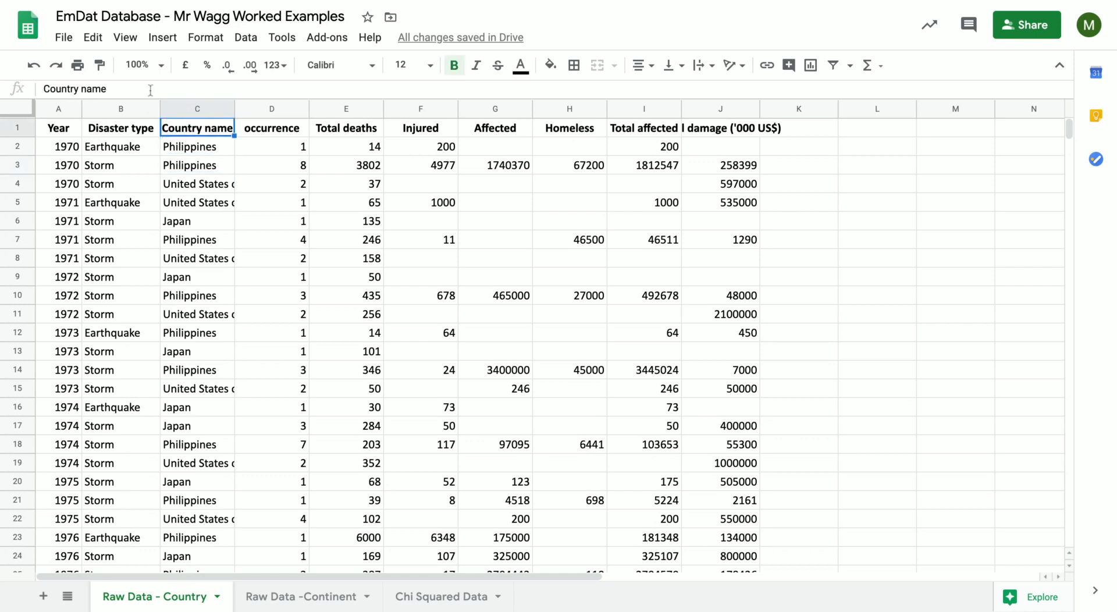
pyautogui.click(147, 89)
pyautogui.moveTo(51, 89); pyautogui.dragTo(321, 90)
pyautogui.click(315, 89)
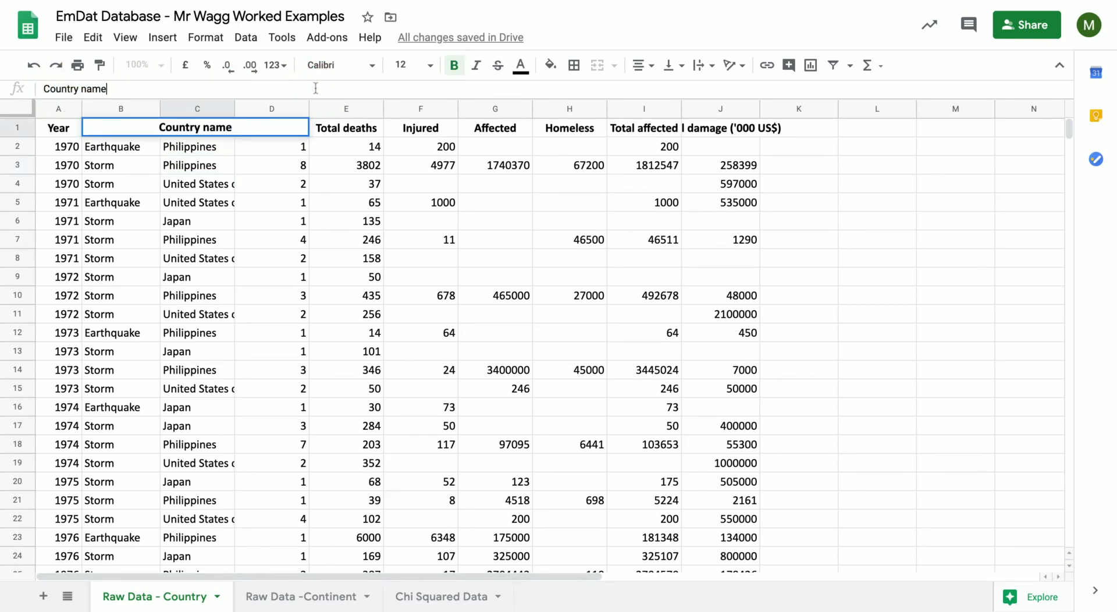
pyautogui.click(275, 202)
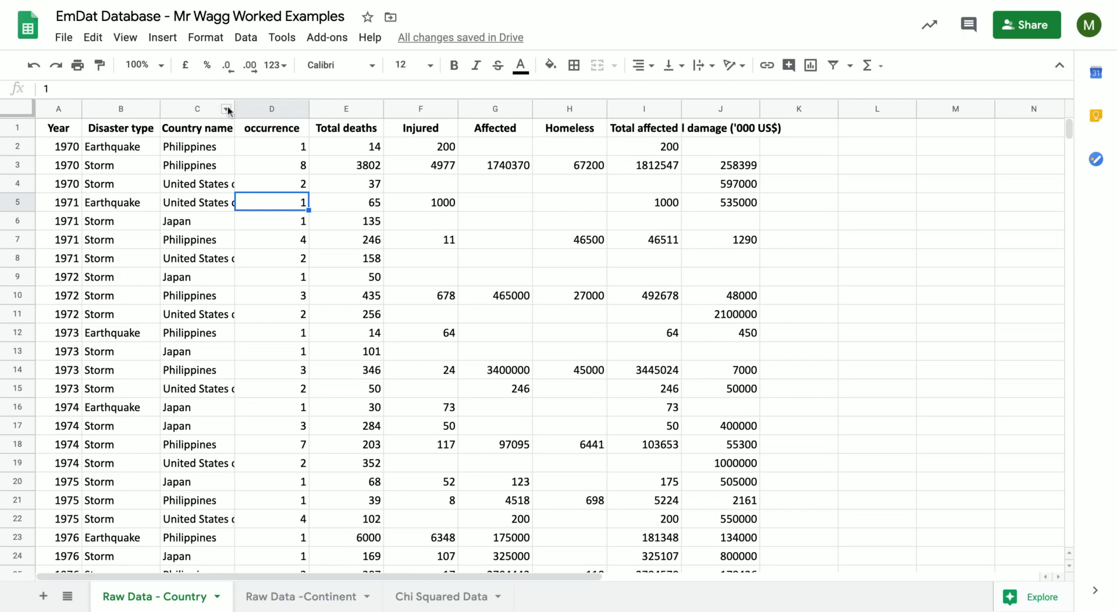
# Adjust the width of column A by hand, leaving it slightly wider than its year values need.
pyautogui.moveTo(234, 107); pyautogui.dragTo(237, 108)
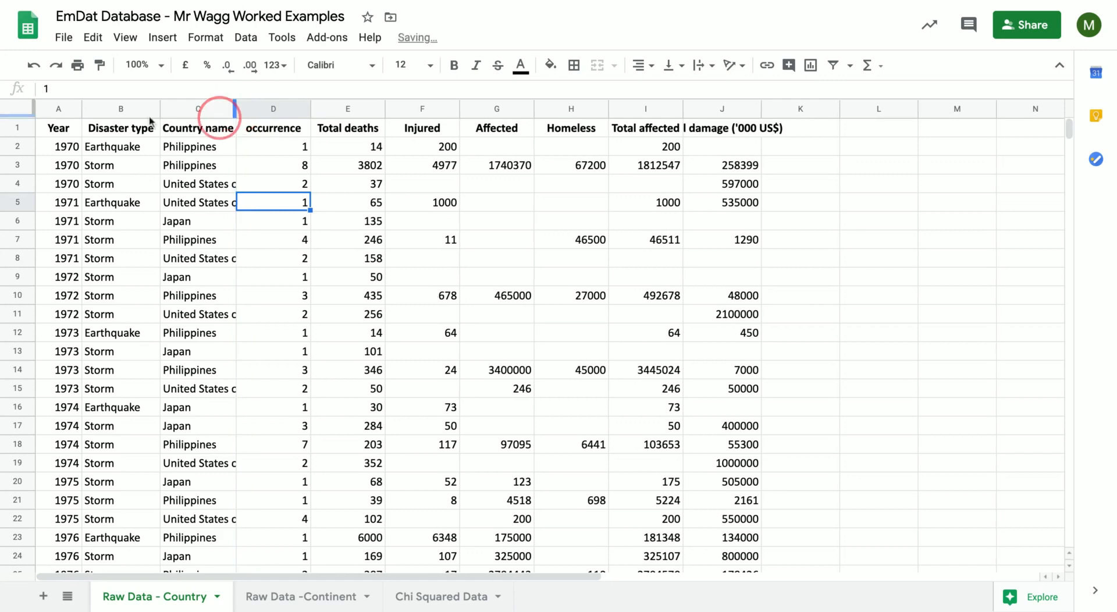
pyautogui.doubleClick(81, 107)
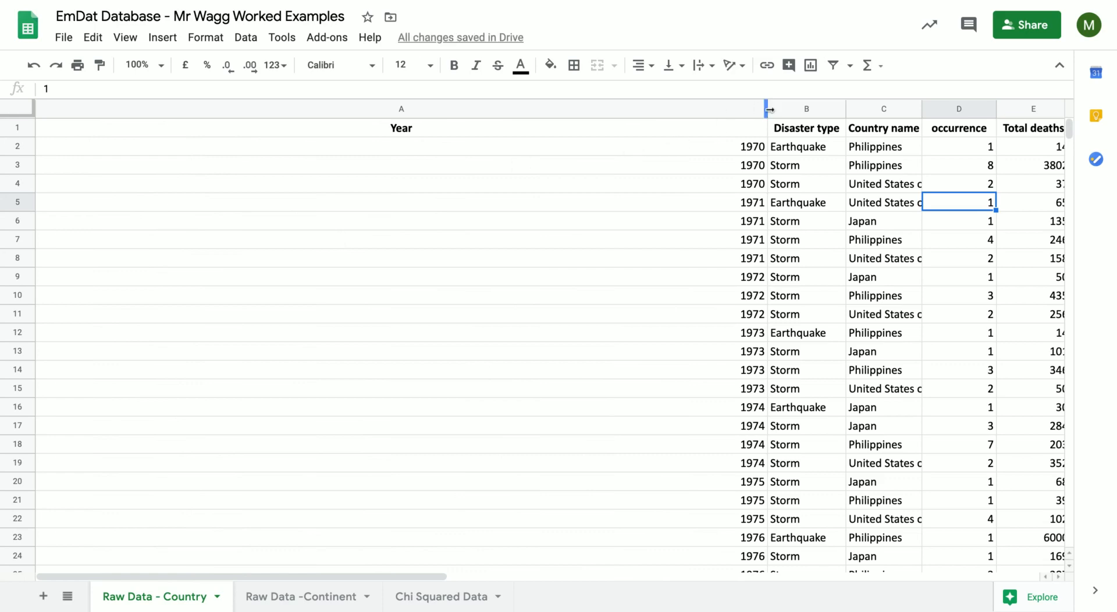
pyautogui.moveTo(766, 108); pyautogui.dragTo(82, 192)
# Fit the widths of columns C, D, E and F automatically to their contents.
pyautogui.scroll(-8, 86, 314)
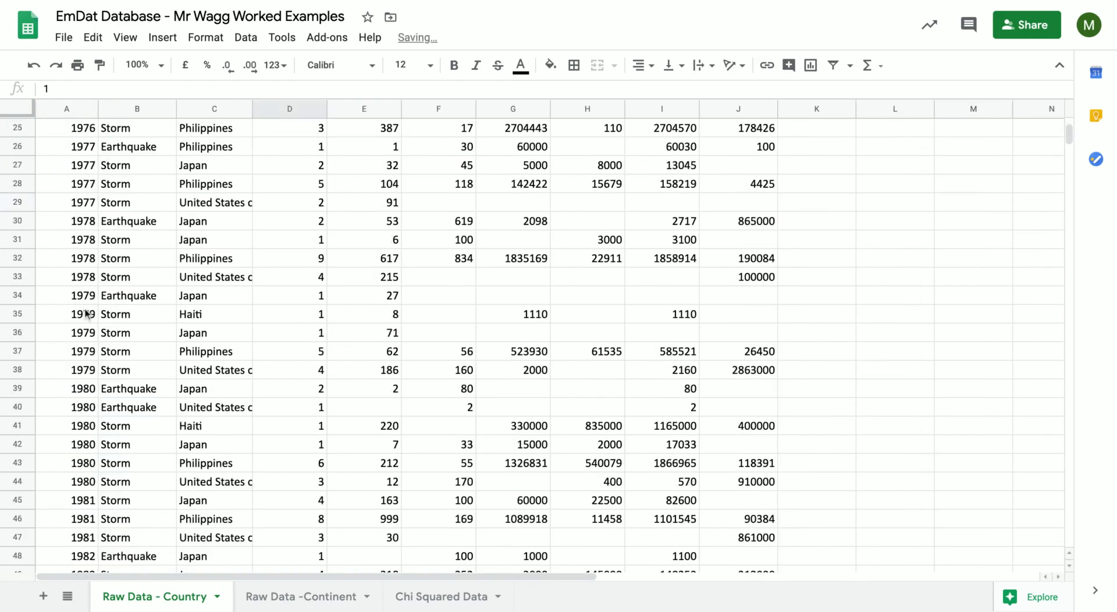
pyautogui.scroll(-20, 86, 314)
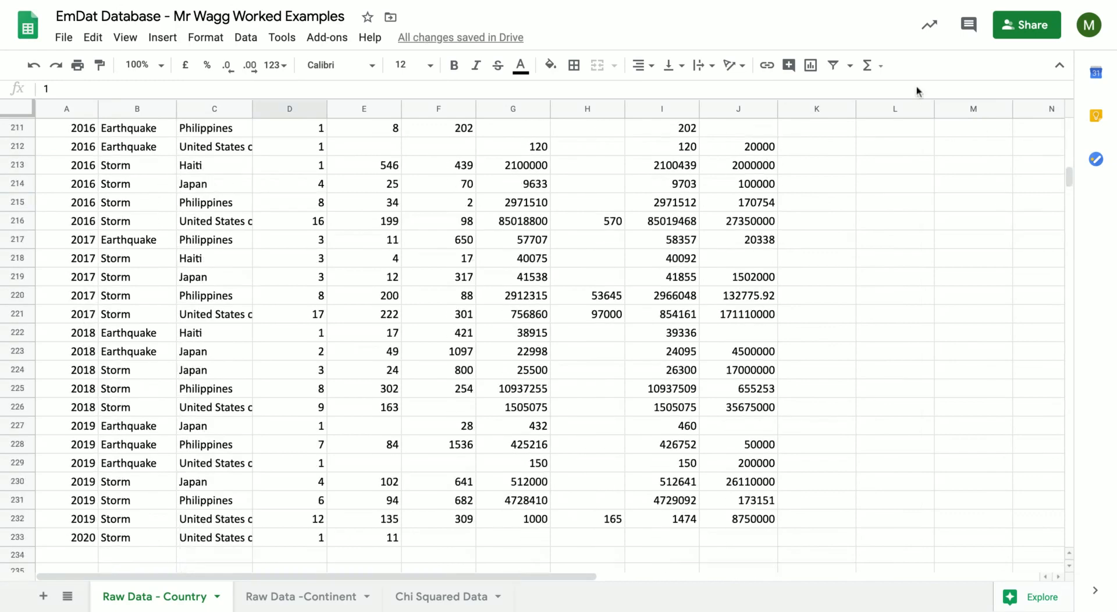
pyautogui.moveTo(1068, 176)
pyautogui.mouseDown()
pyautogui.moveTo(1068, 378)
pyautogui.moveTo(1067, 179)
pyautogui.mouseUp()
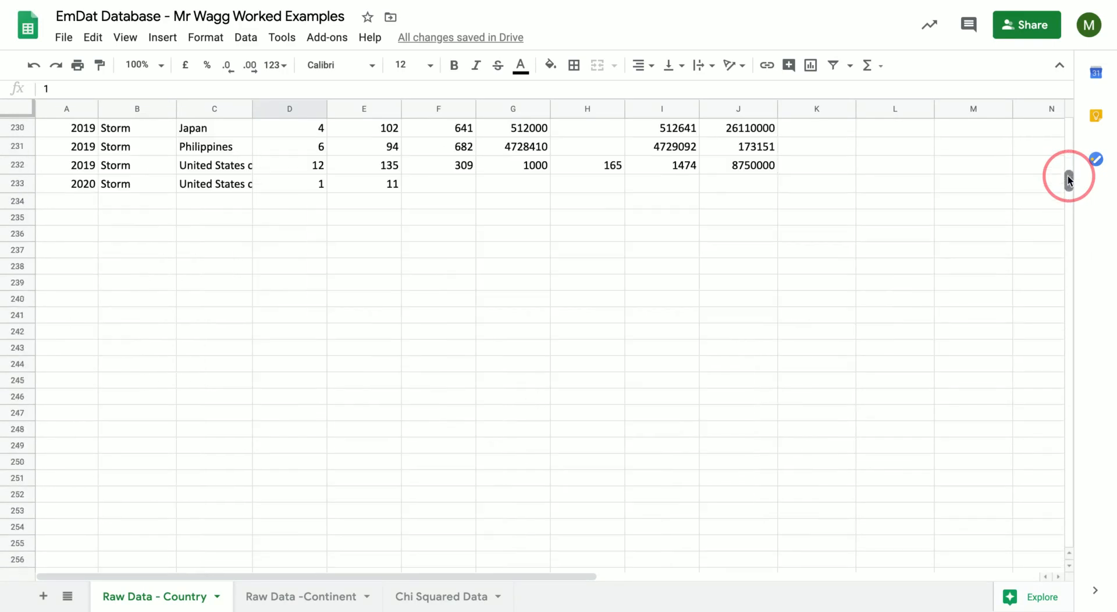
pyautogui.scroll(20, 1067, 179)
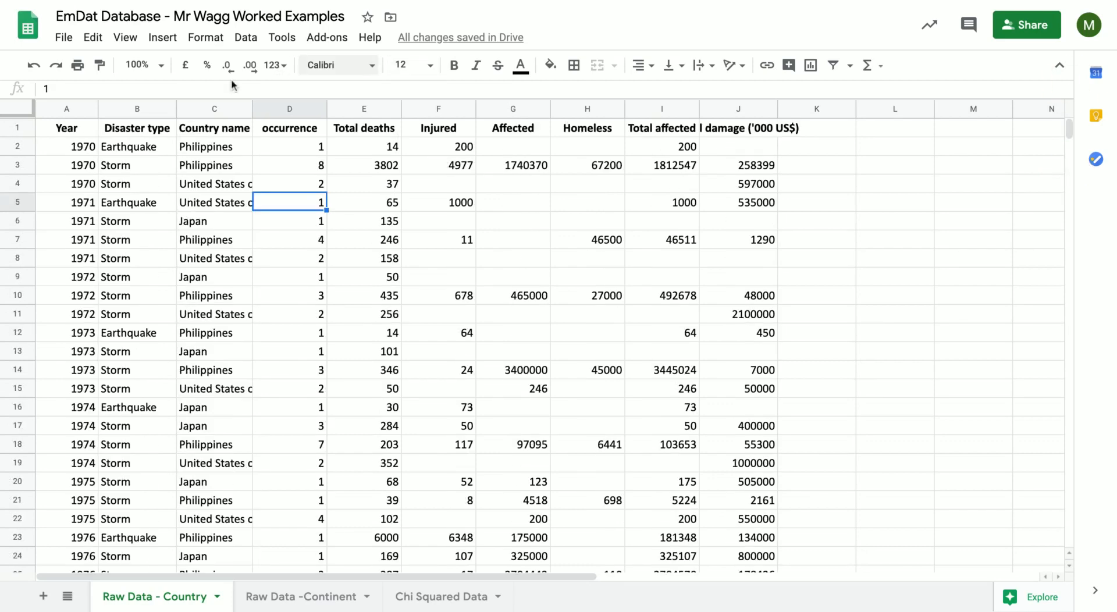
pyautogui.doubleClick(252, 109)
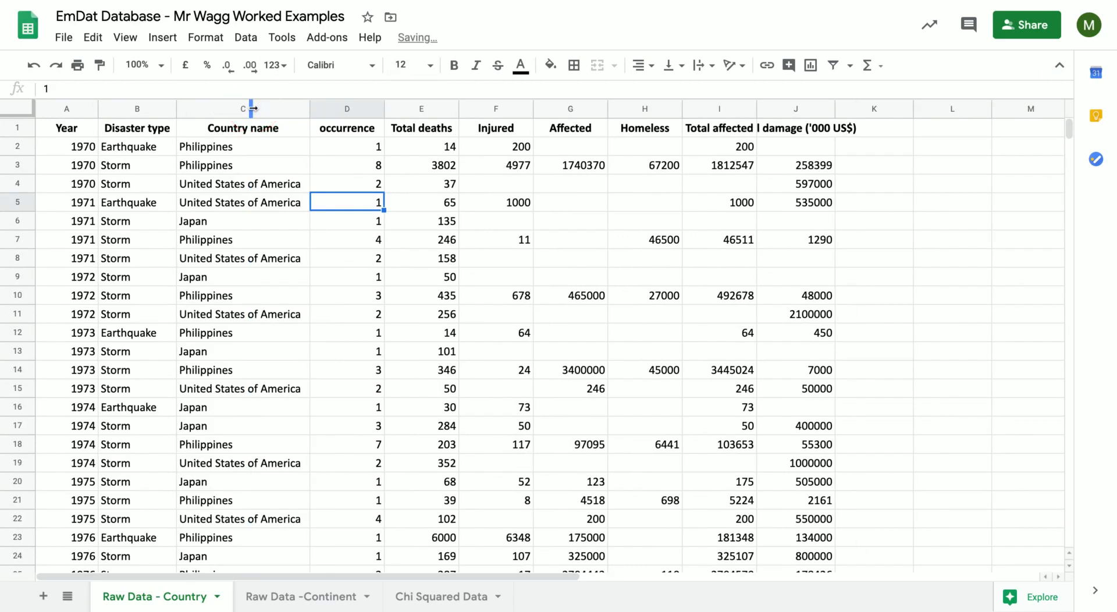
pyautogui.doubleClick(382, 109)
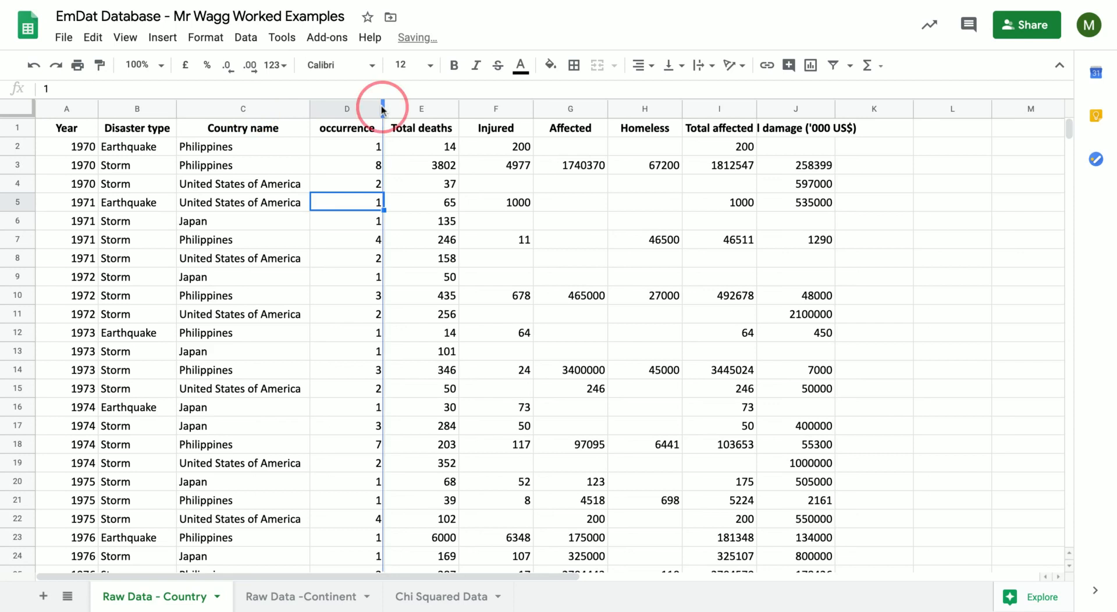
pyautogui.doubleClick(445, 109)
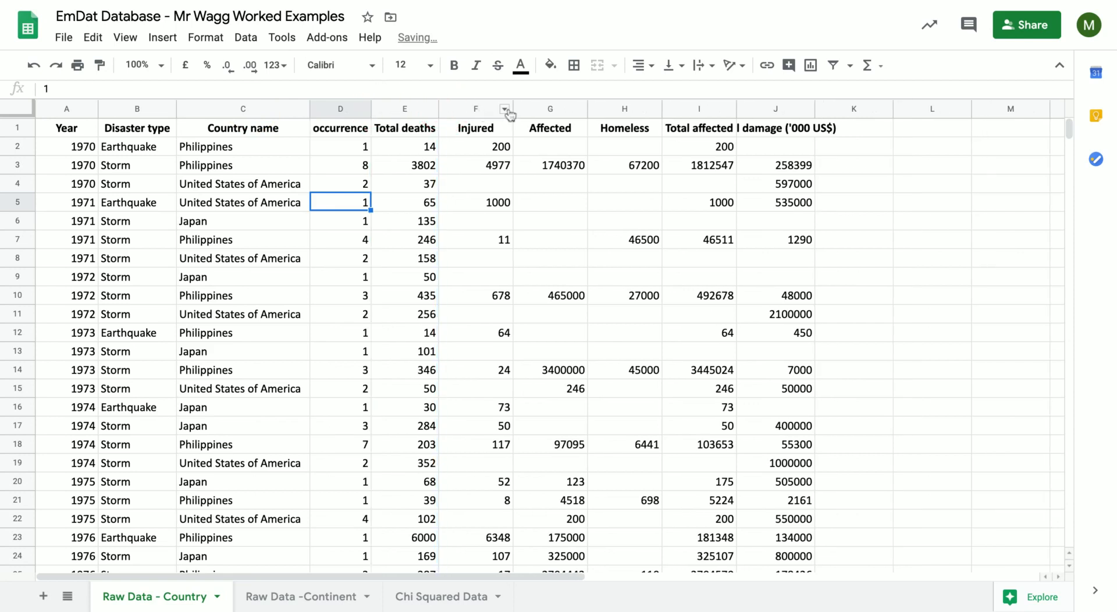
pyautogui.doubleClick(512, 109)
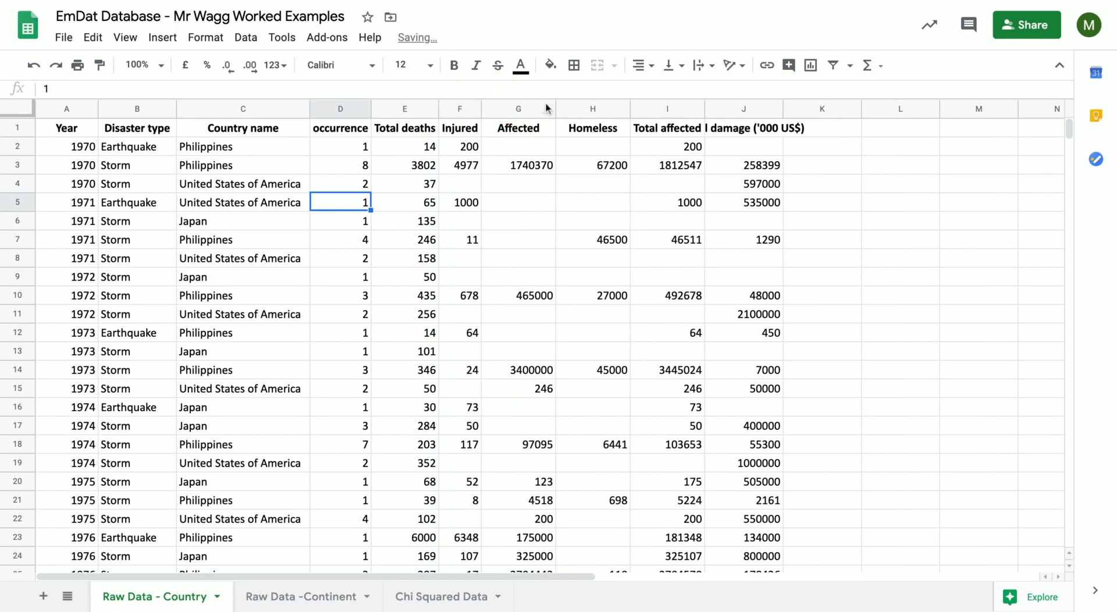
# Fit the widths of columns G through J automatically to their contents so the total damage header fits.
pyautogui.click(556, 109)
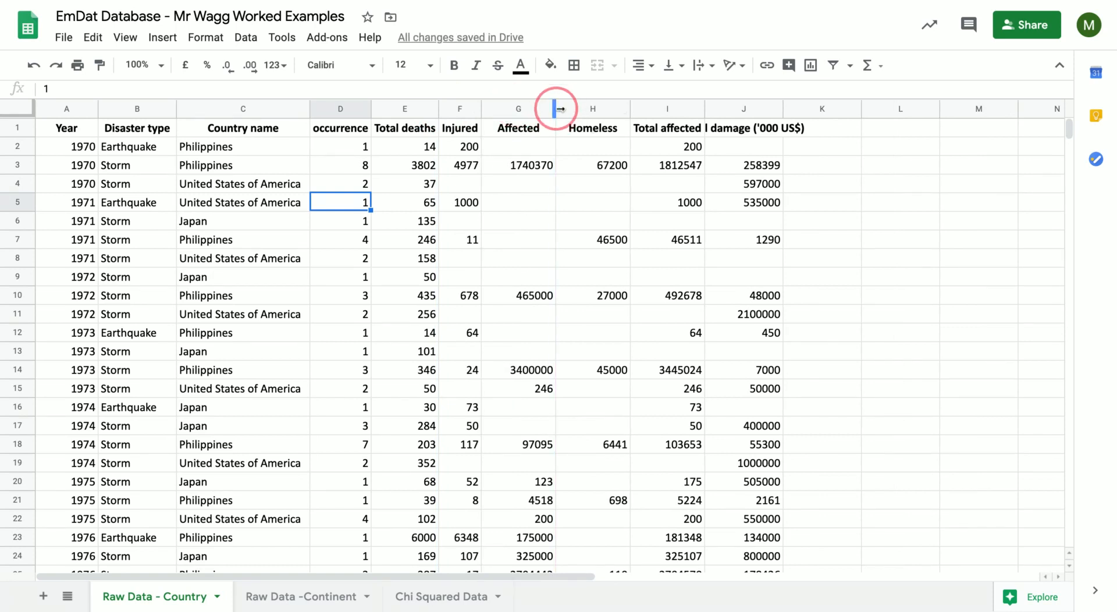
pyautogui.doubleClick(555, 108)
pyautogui.click(610, 109)
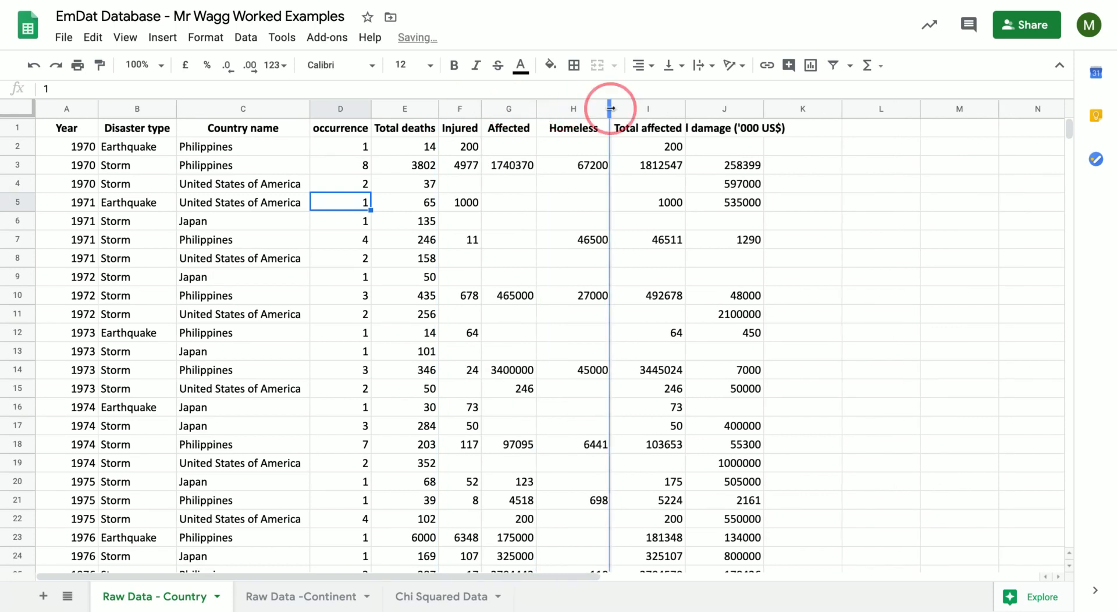
pyautogui.doubleClick(610, 109)
pyautogui.click(665, 109)
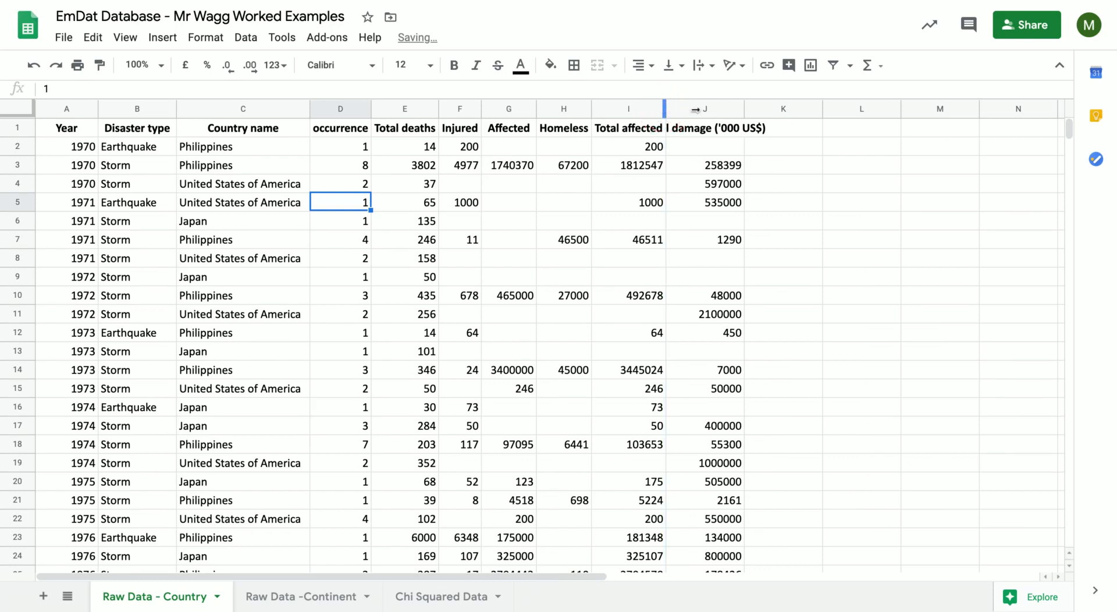
pyautogui.doubleClick(743, 109)
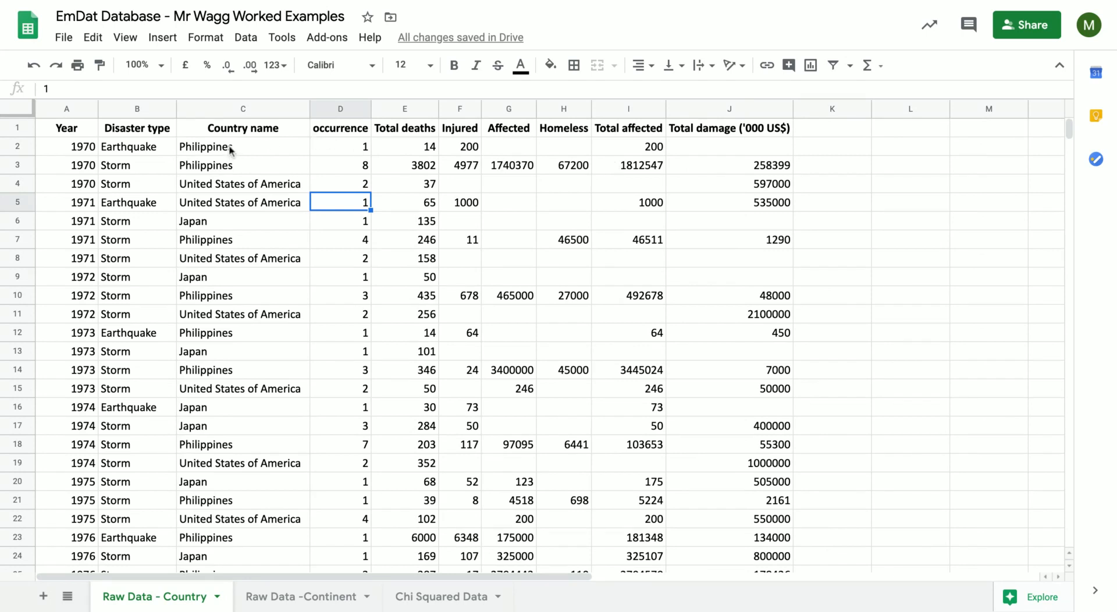
# Italicise the whole Year column, header included.
pyautogui.moveTo(93, 147); pyautogui.dragTo(523, 280)
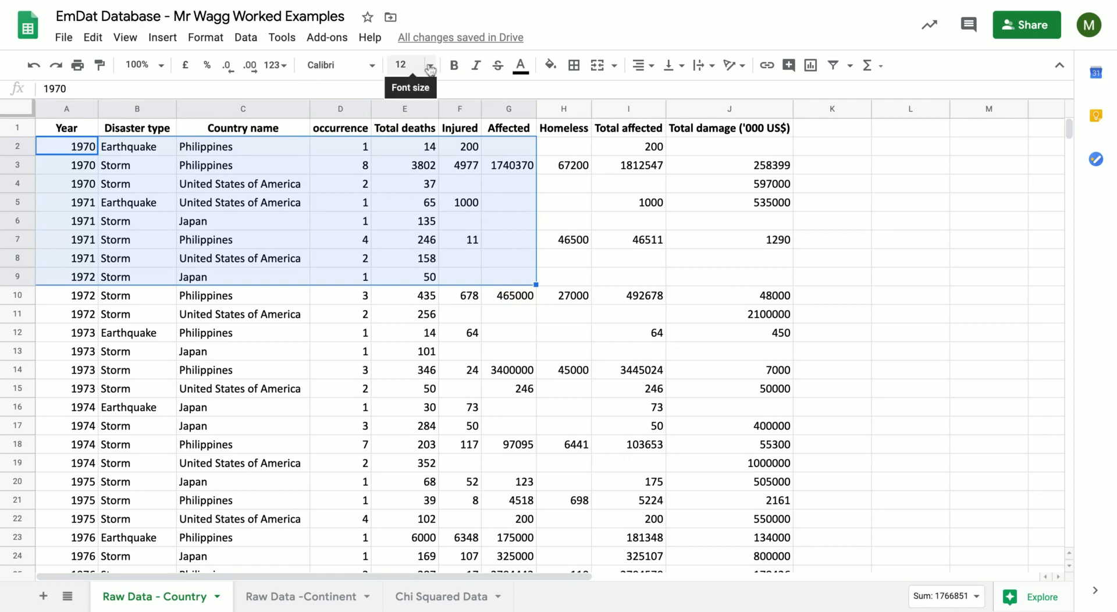
pyautogui.click(125, 167)
pyautogui.click(66, 109)
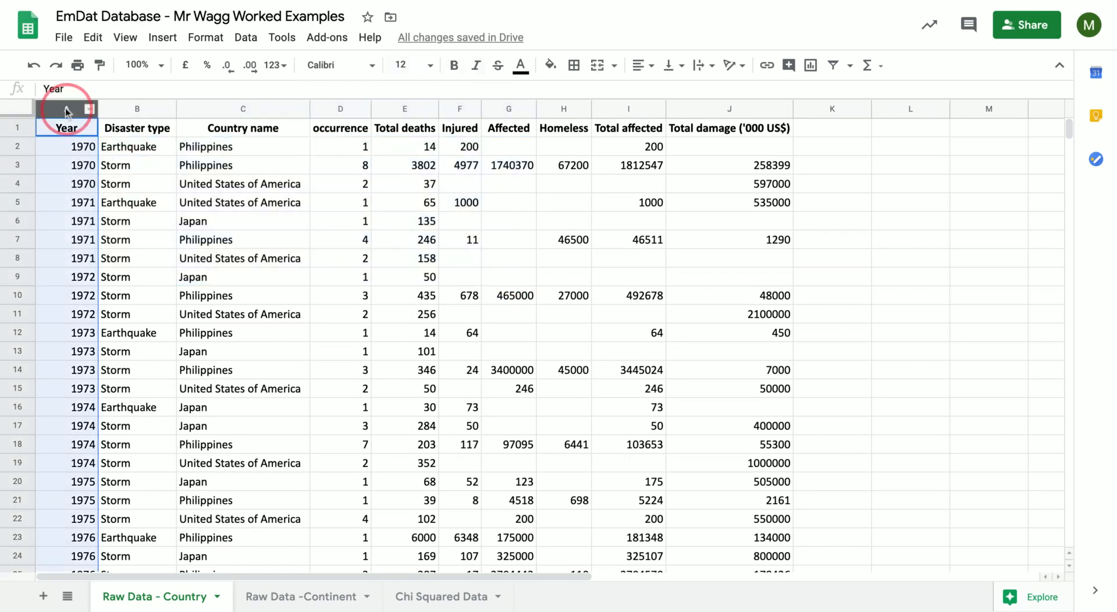
pyautogui.click(477, 66)
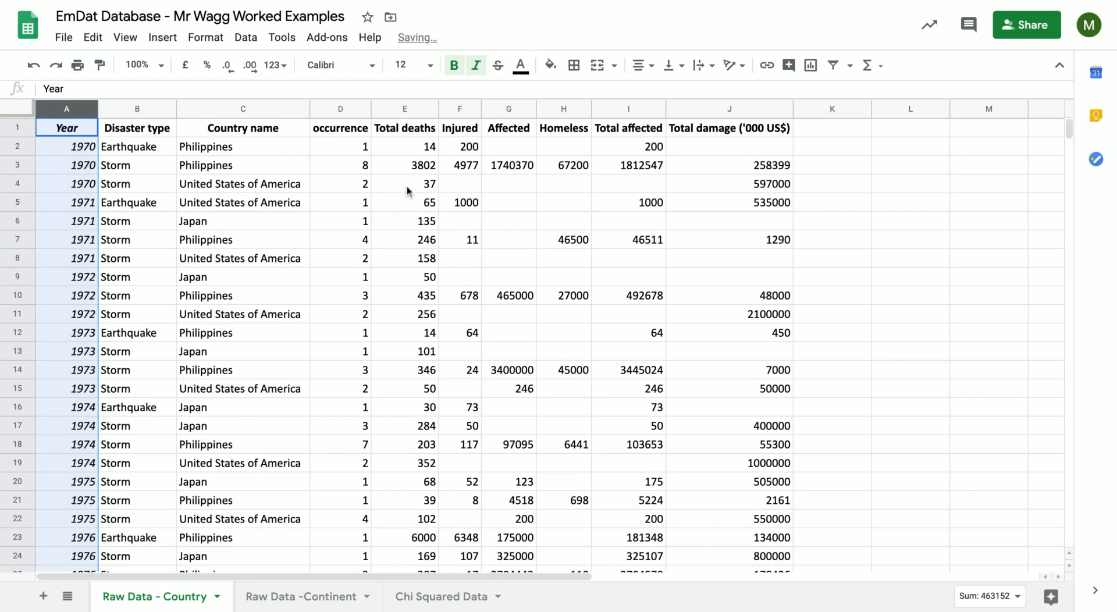
pyautogui.moveTo(706, 156); pyautogui.dragTo(736, 333)
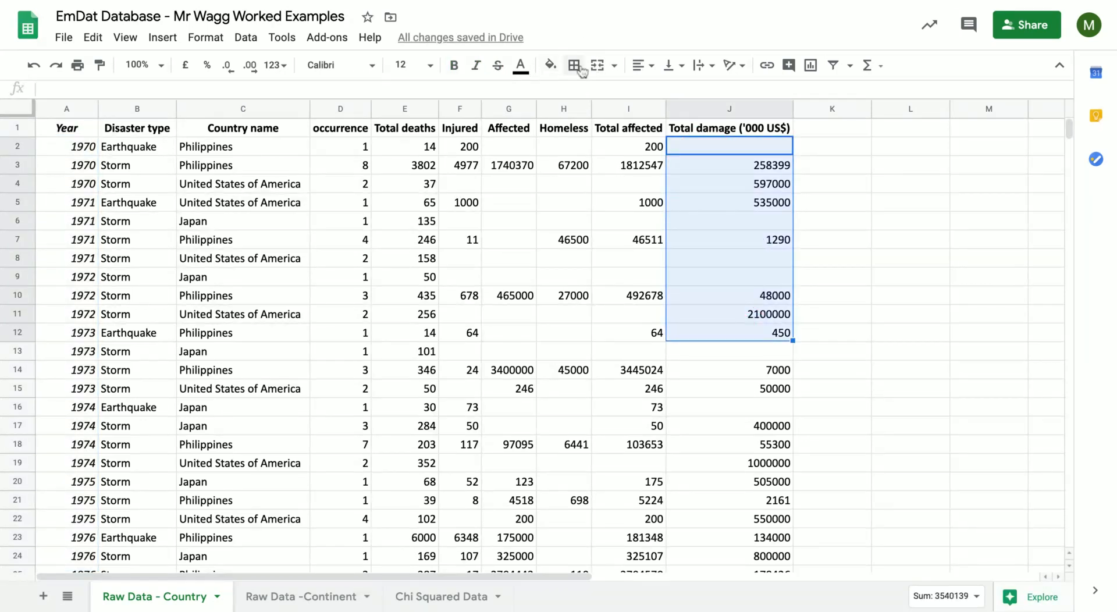
pyautogui.click(826, 170)
pyautogui.moveTo(825, 148); pyautogui.dragTo(877, 145)
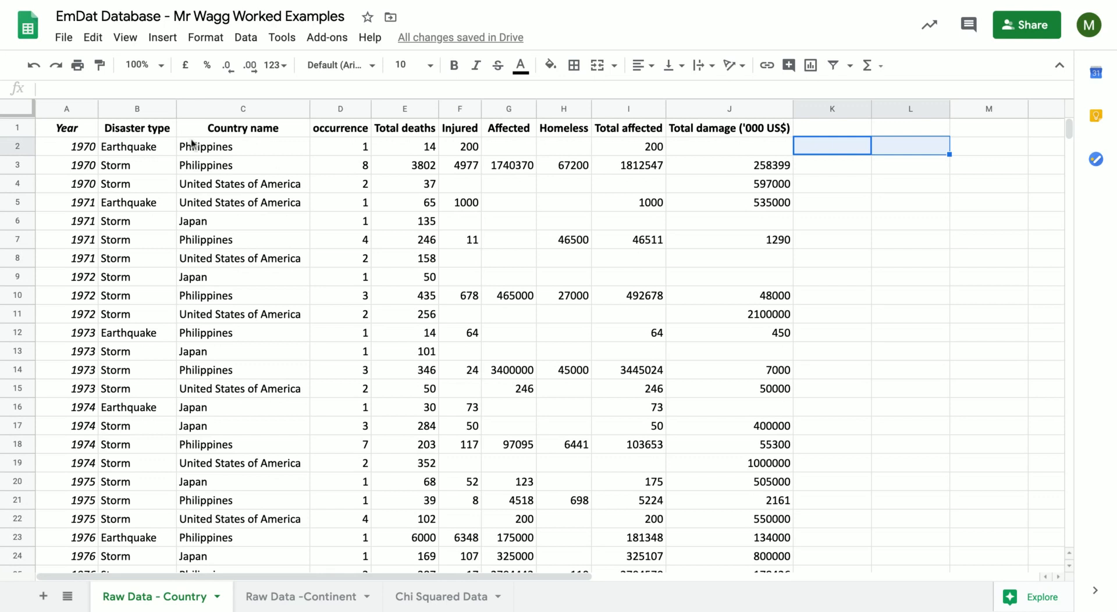
pyautogui.click(557, 201)
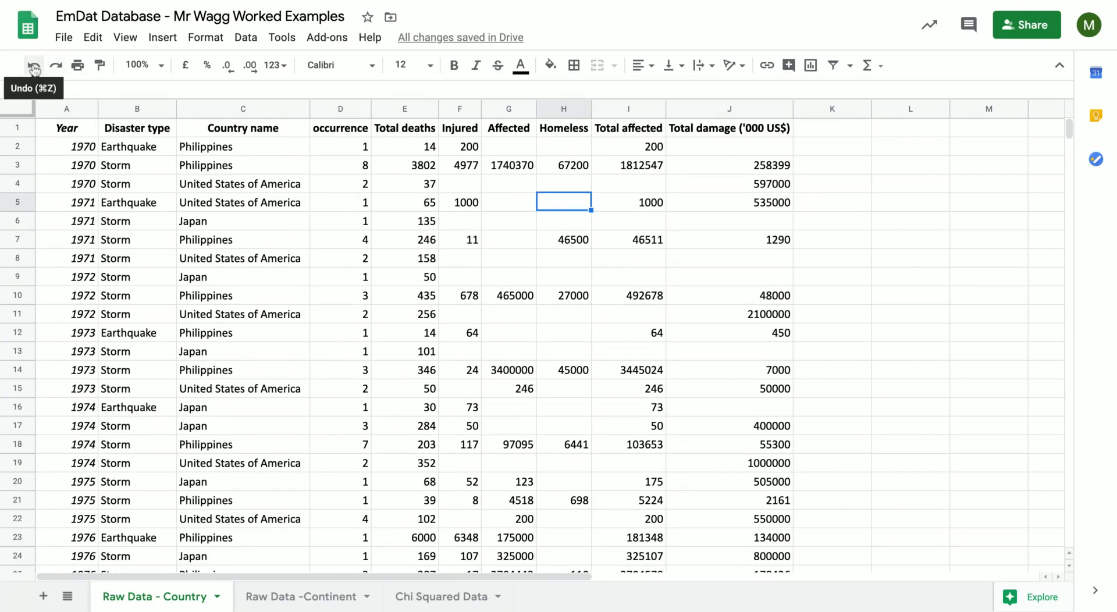
# Undo and redo the italic formatting on the Year column, finishing with the italics reapplied.
pyautogui.click(42, 68)
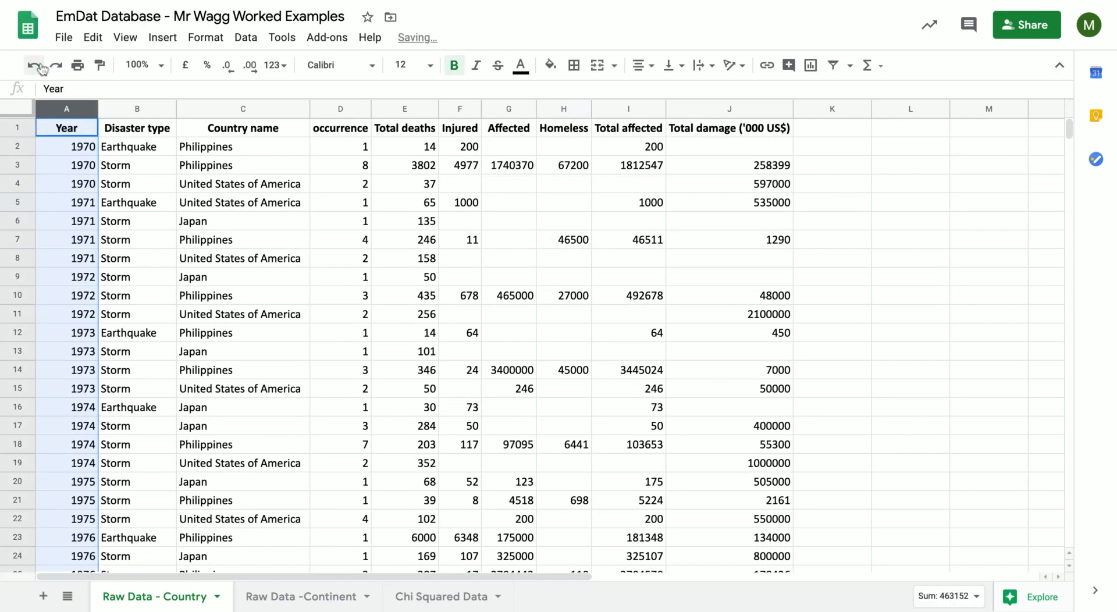
pyautogui.click(56, 68)
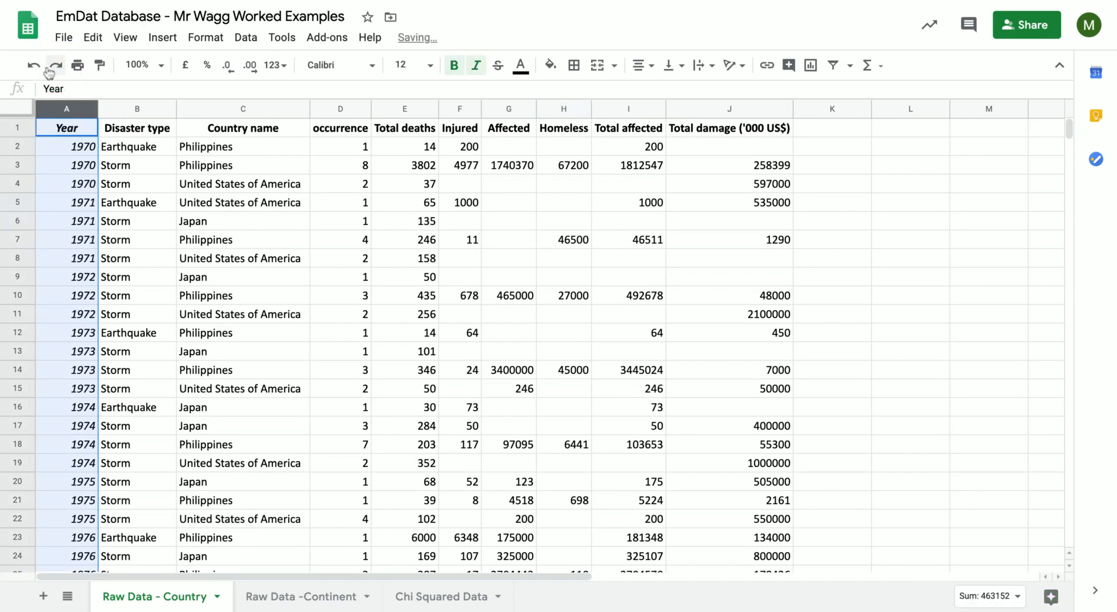
pyautogui.click(34, 65)
pyautogui.click(57, 66)
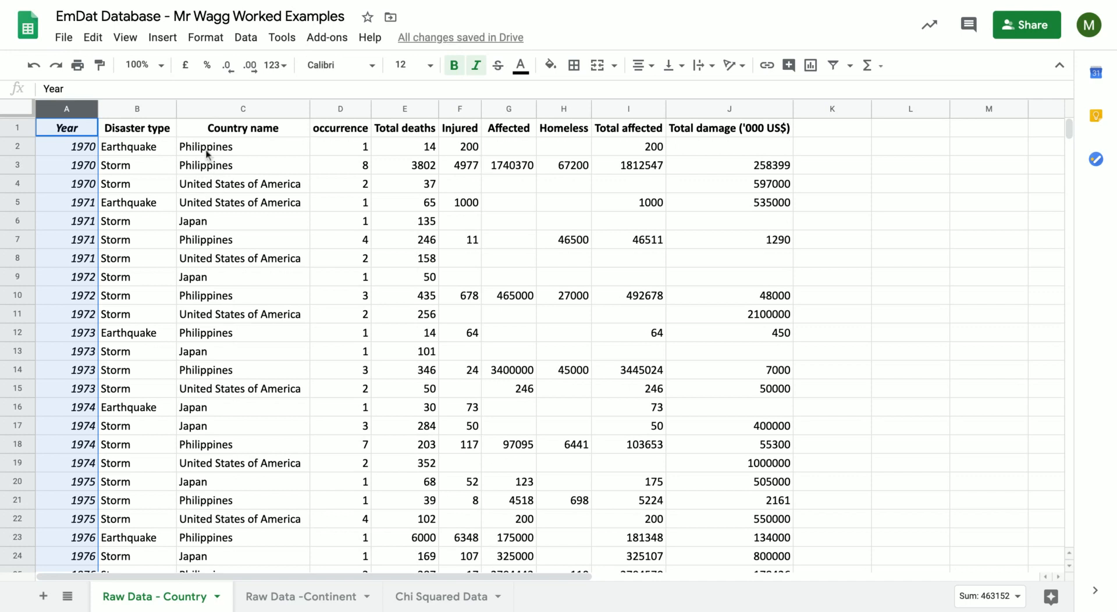
# Create a filter across the entire Raw Data - Country sheet.
pyautogui.click(88, 150)
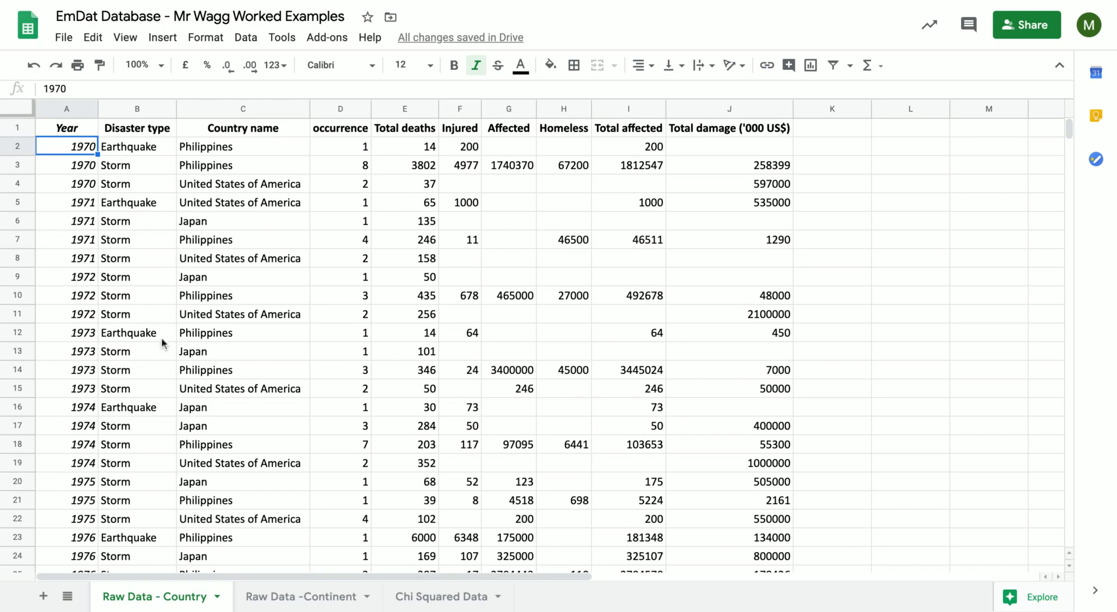
pyautogui.scroll(-10, 139, 472)
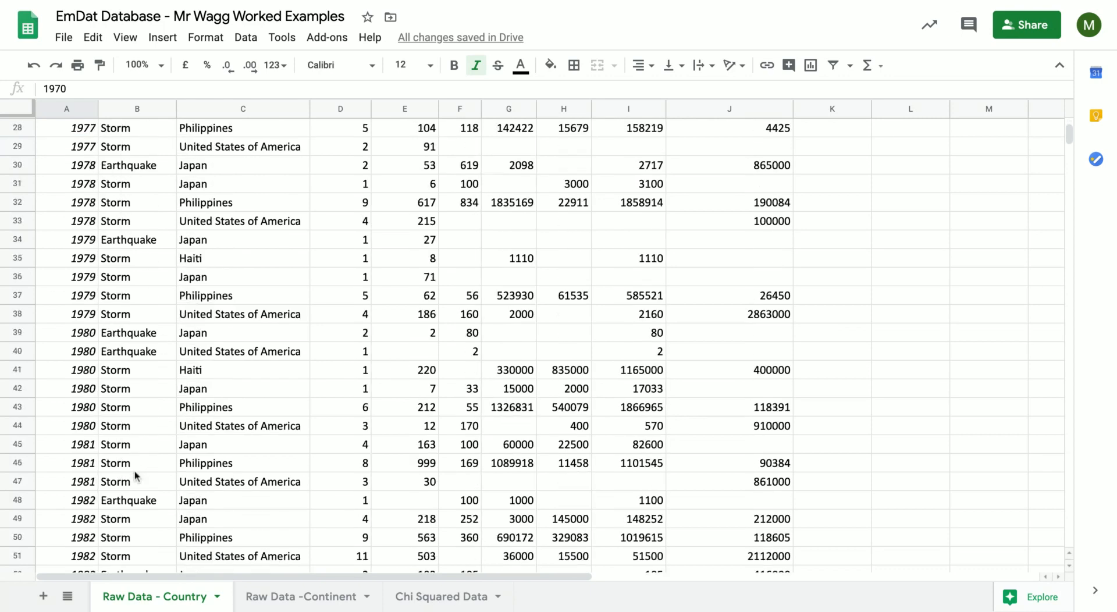
pyautogui.scroll(10, 136, 475)
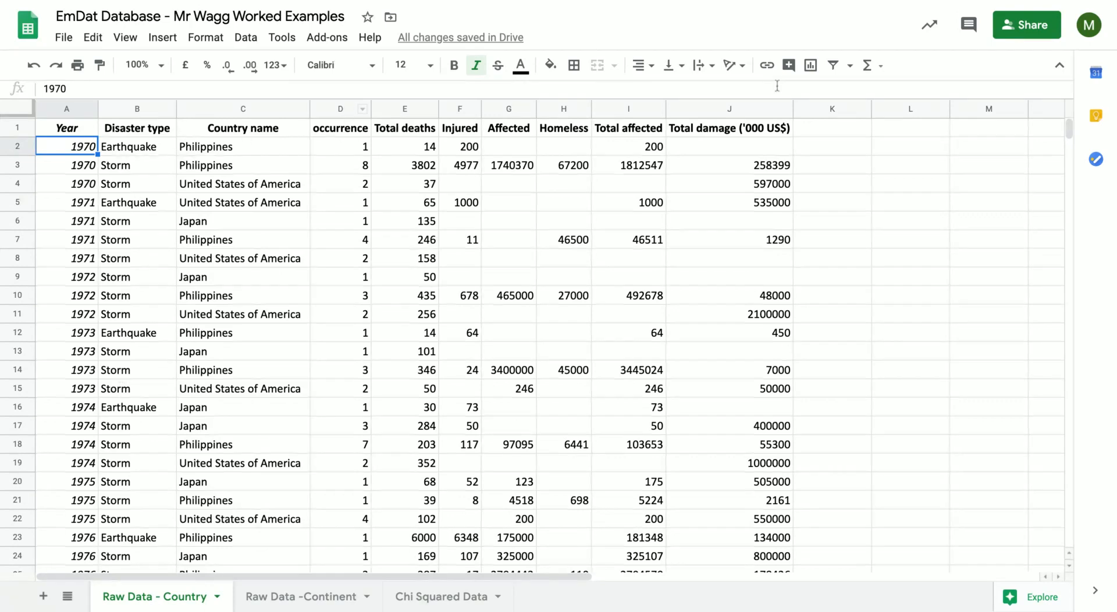
pyautogui.click(17, 111)
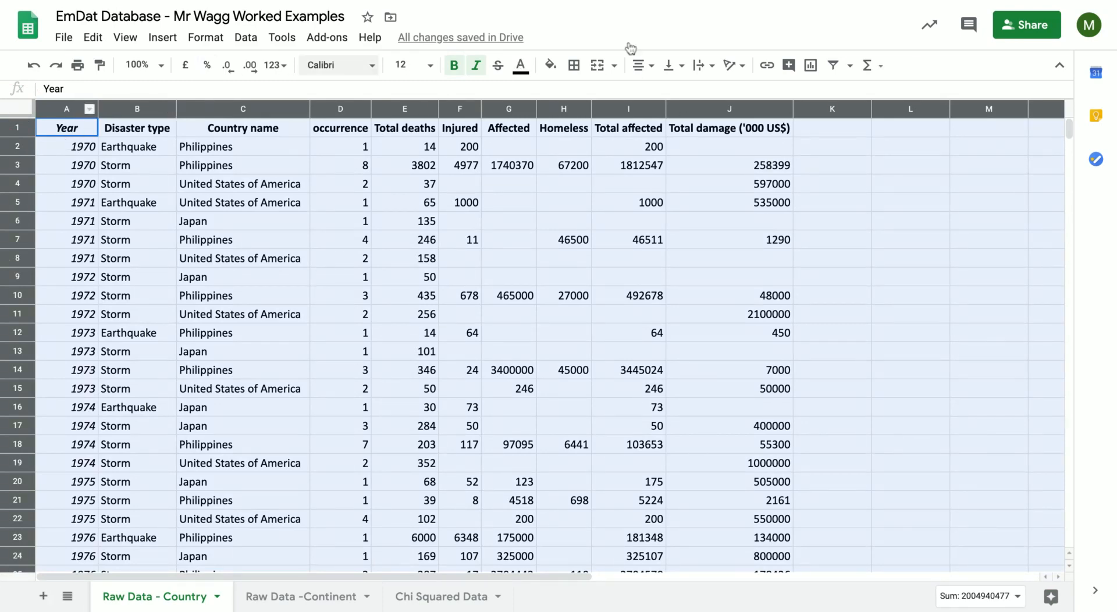
pyautogui.click(834, 66)
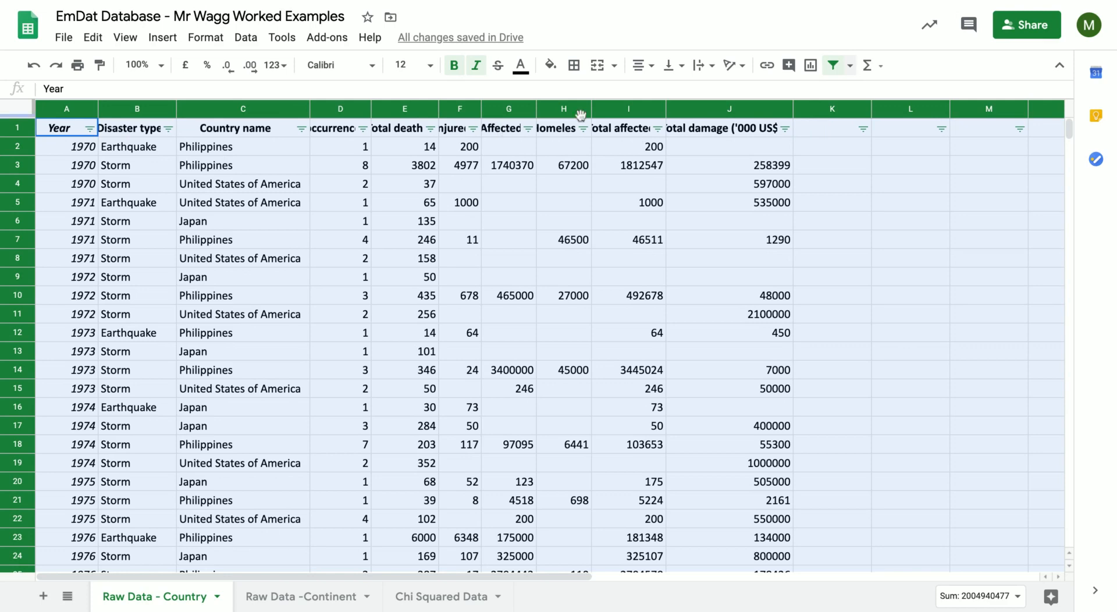
pyautogui.doubleClick(794, 108)
pyautogui.click(806, 145)
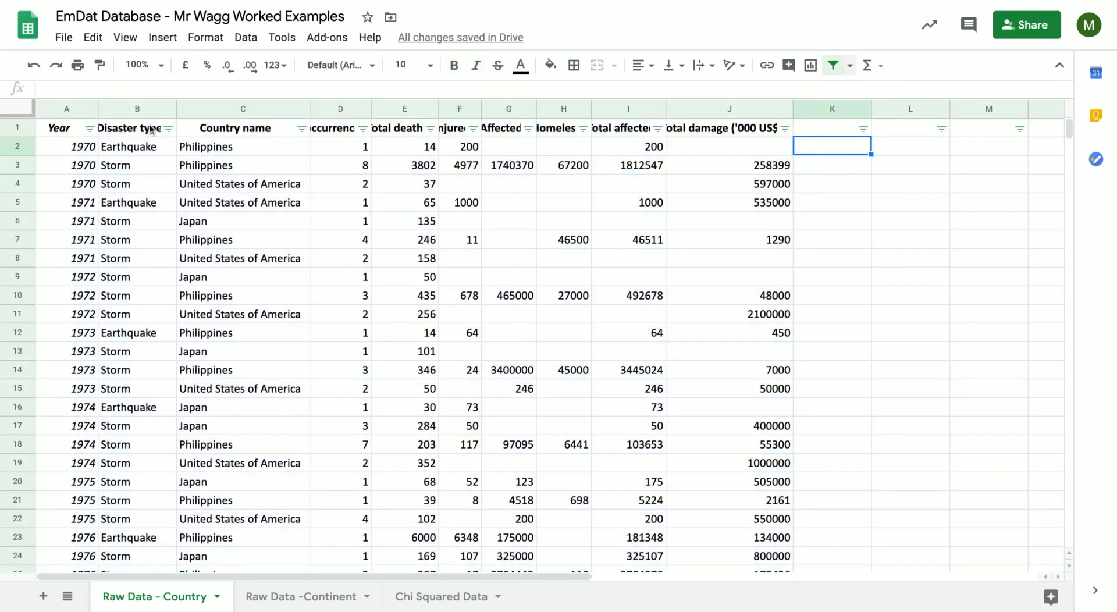
# Filter the Disaster type column to Earthquake only, excluding Storm and blanks.
pyautogui.click(168, 129)
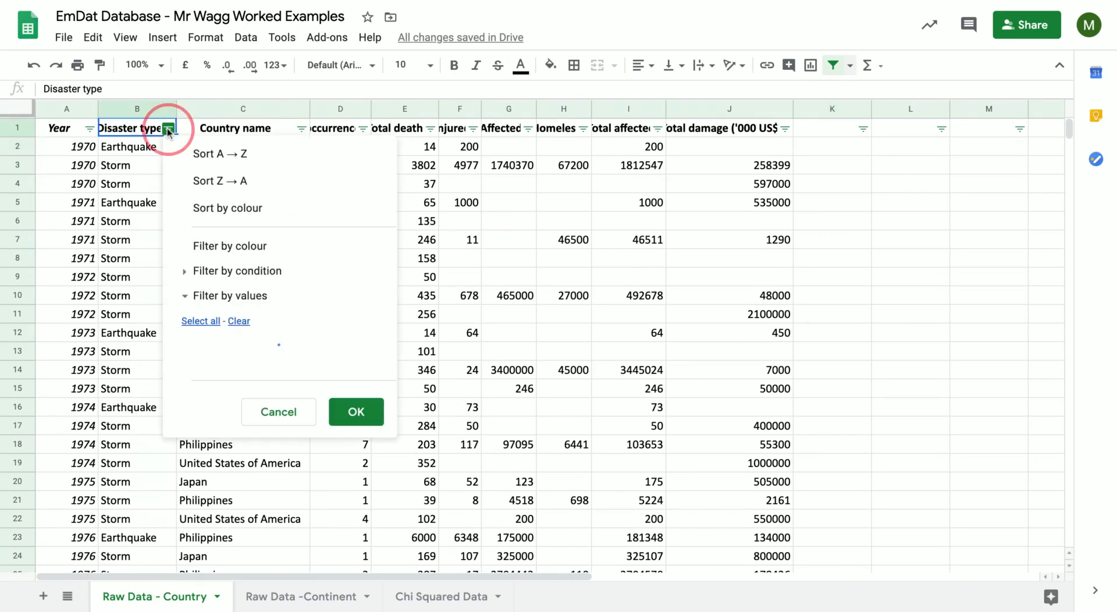
pyautogui.click(195, 387)
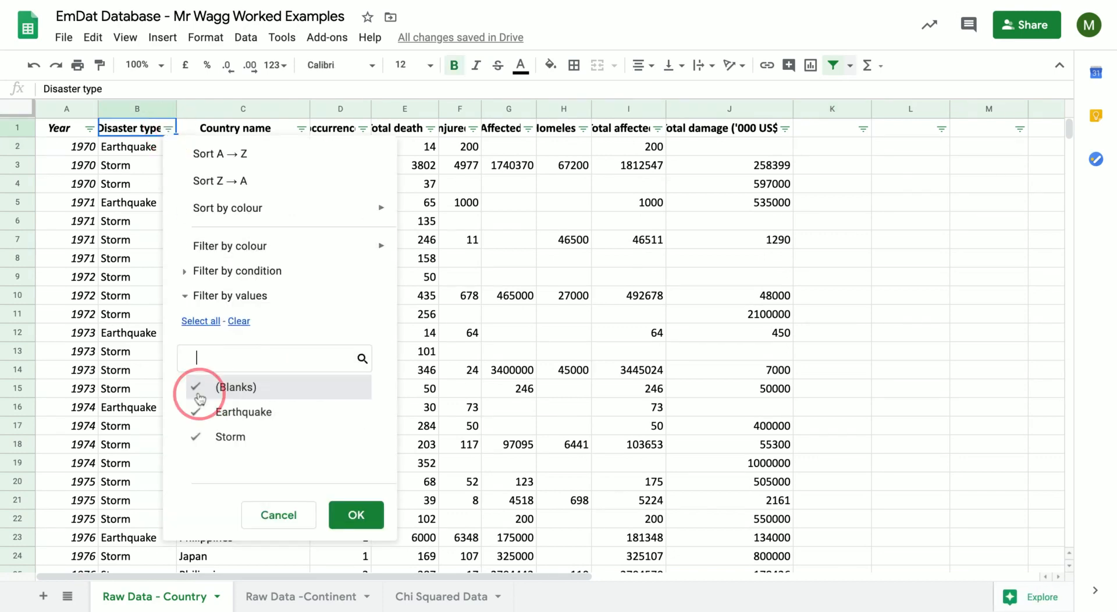
pyautogui.click(200, 436)
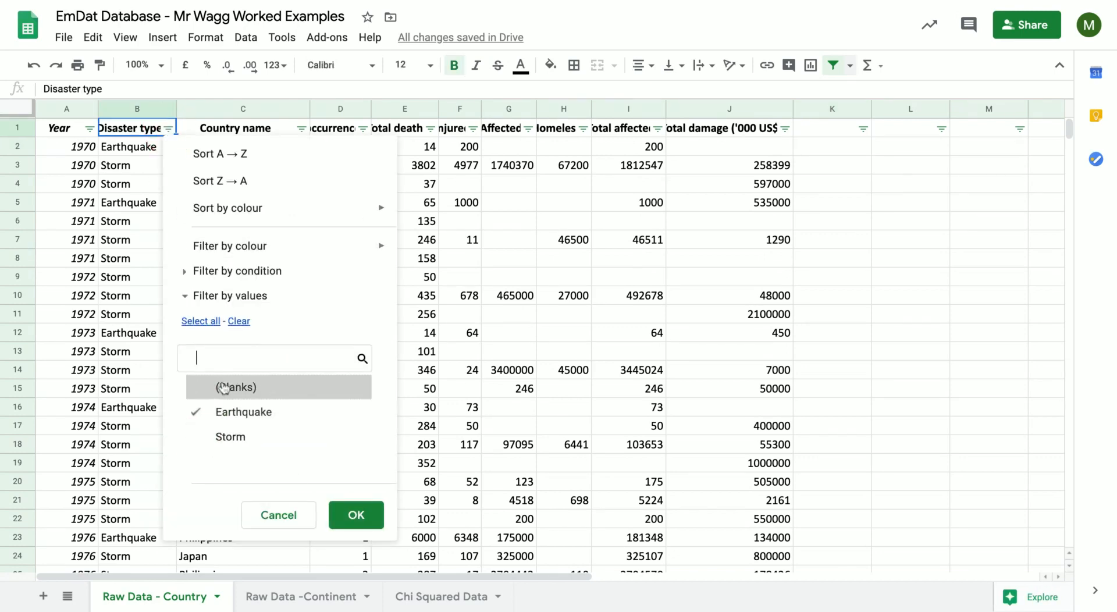
pyautogui.click(345, 516)
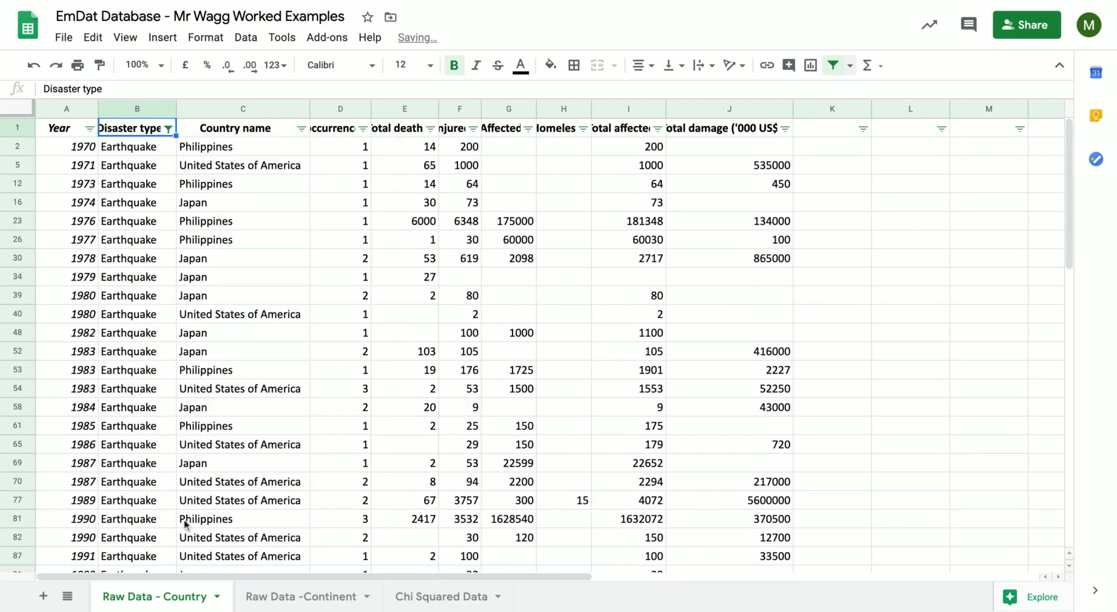
# Reset the Disaster type filter to include all values.
pyautogui.click(167, 128)
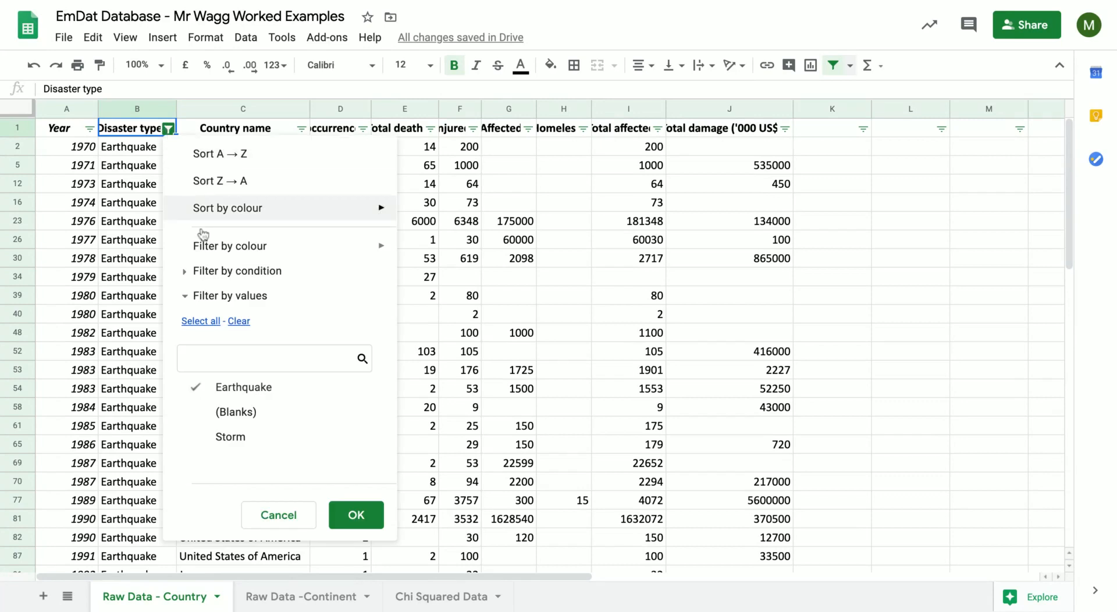
pyautogui.click(200, 327)
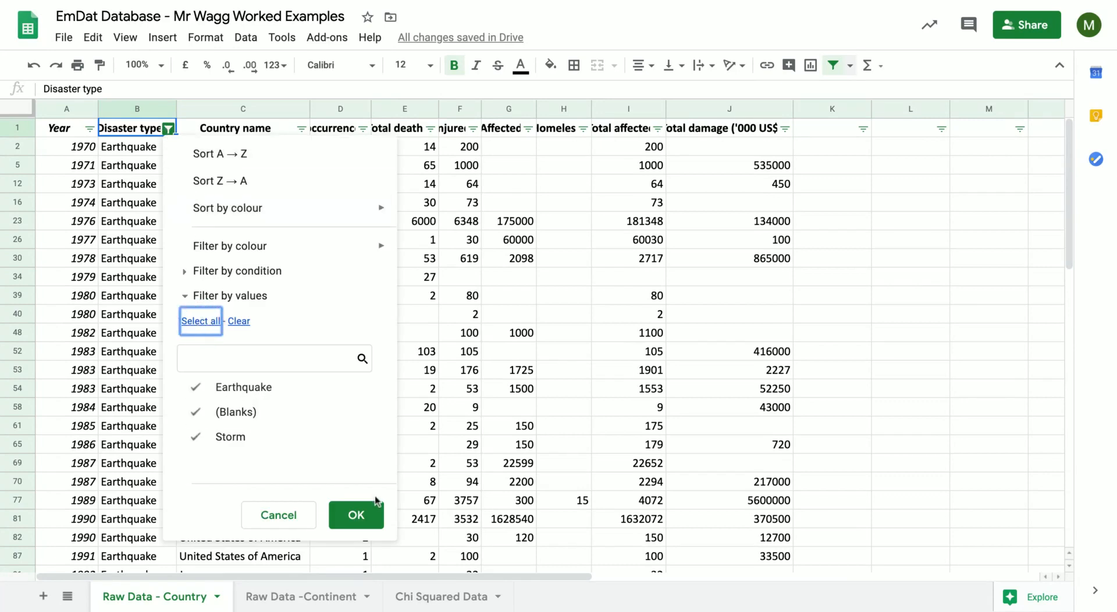
pyautogui.click(356, 514)
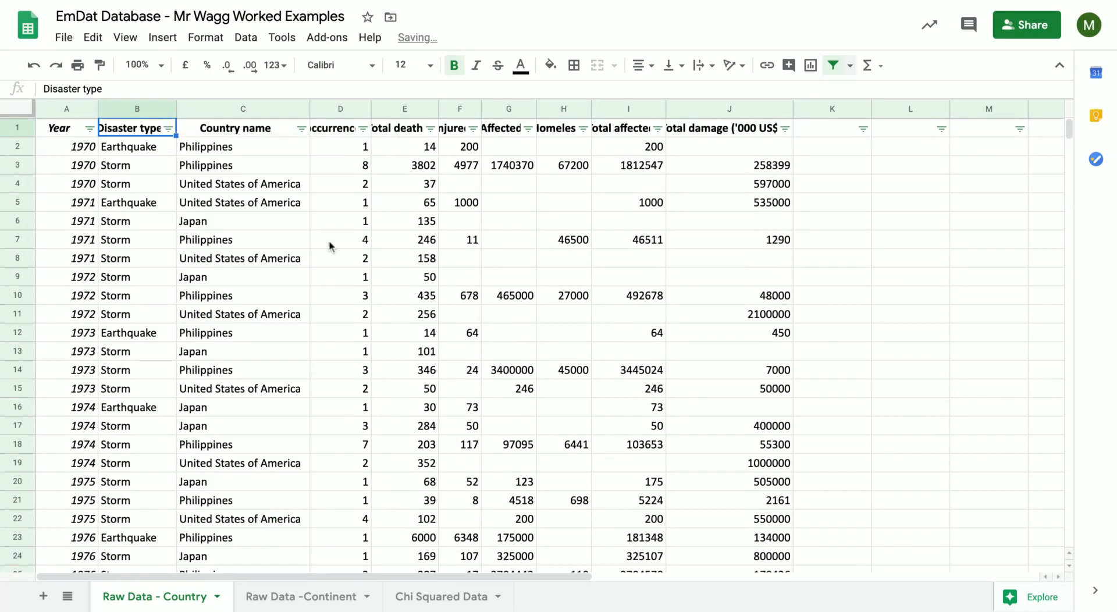
# Filter the Country name column to Haiti only, excluding blanks and all other countries.
pyautogui.click(302, 129)
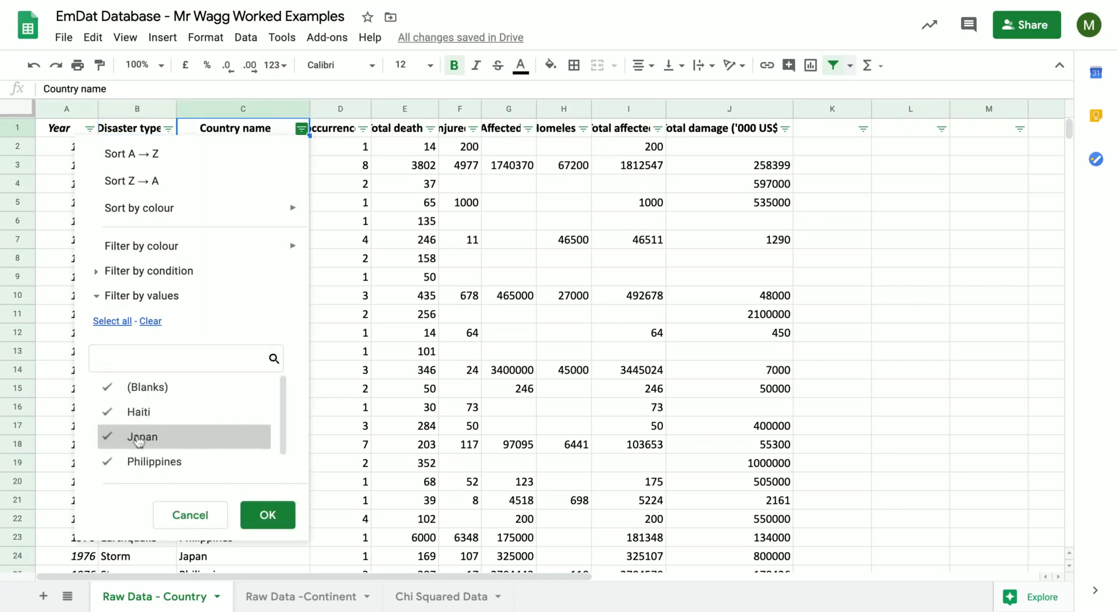
pyautogui.click(138, 441)
pyautogui.click(146, 463)
pyautogui.click(162, 396)
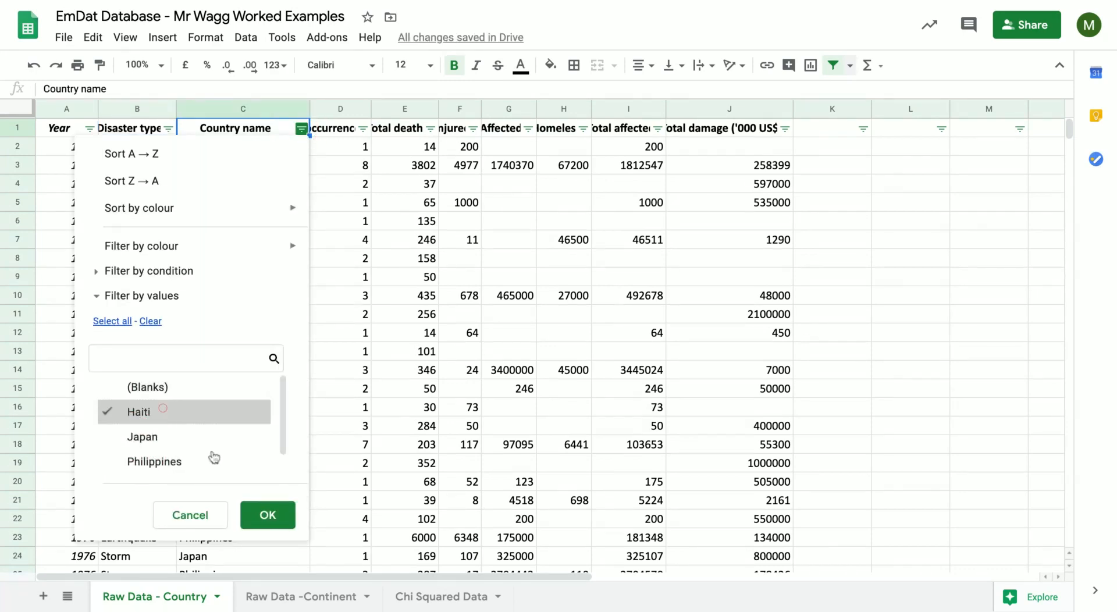
pyautogui.scroll(-1, 214, 457)
pyautogui.click(257, 514)
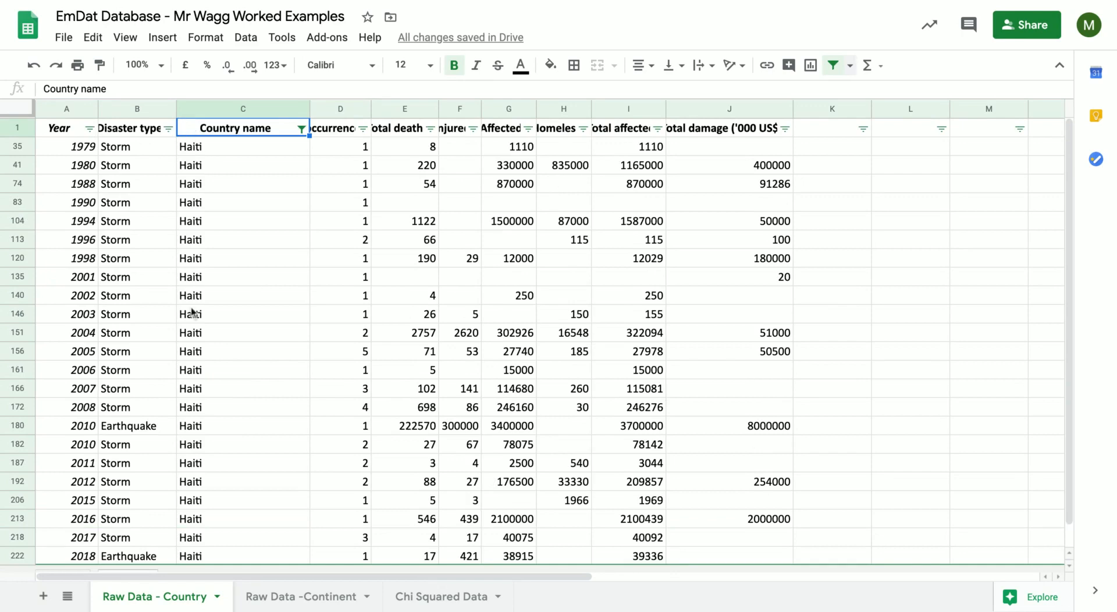
# Reset the Country name filter to include all values.
pyautogui.click(301, 129)
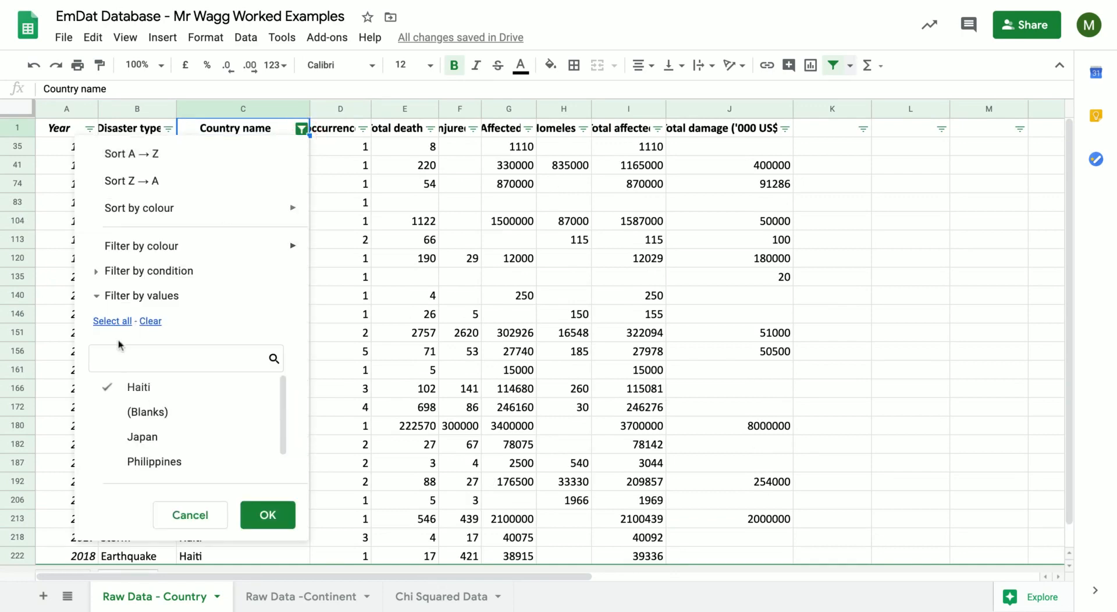
pyautogui.click(110, 321)
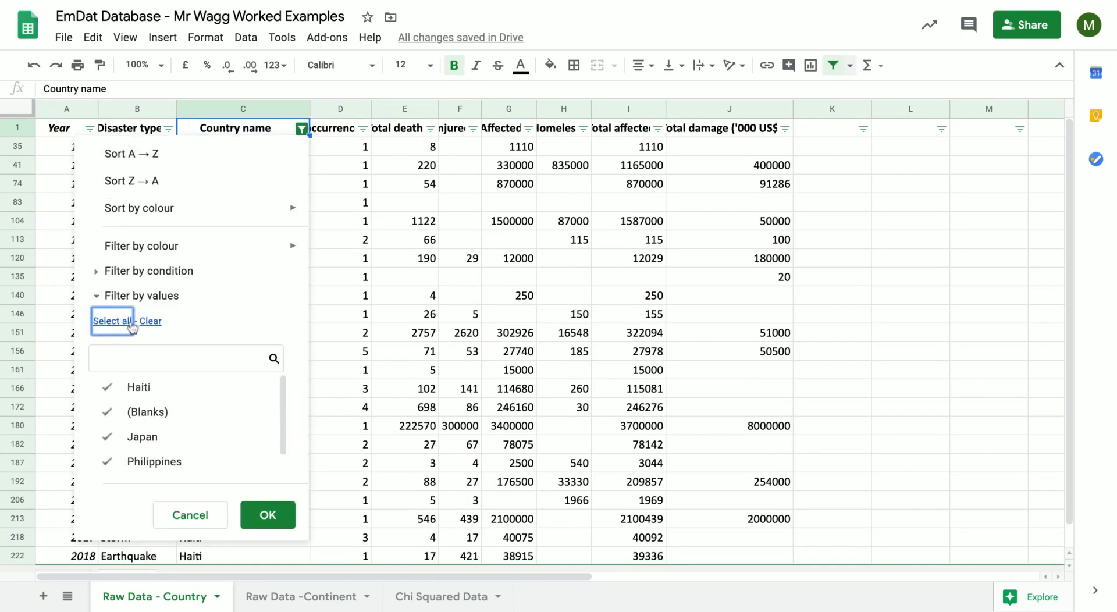
pyautogui.click(267, 517)
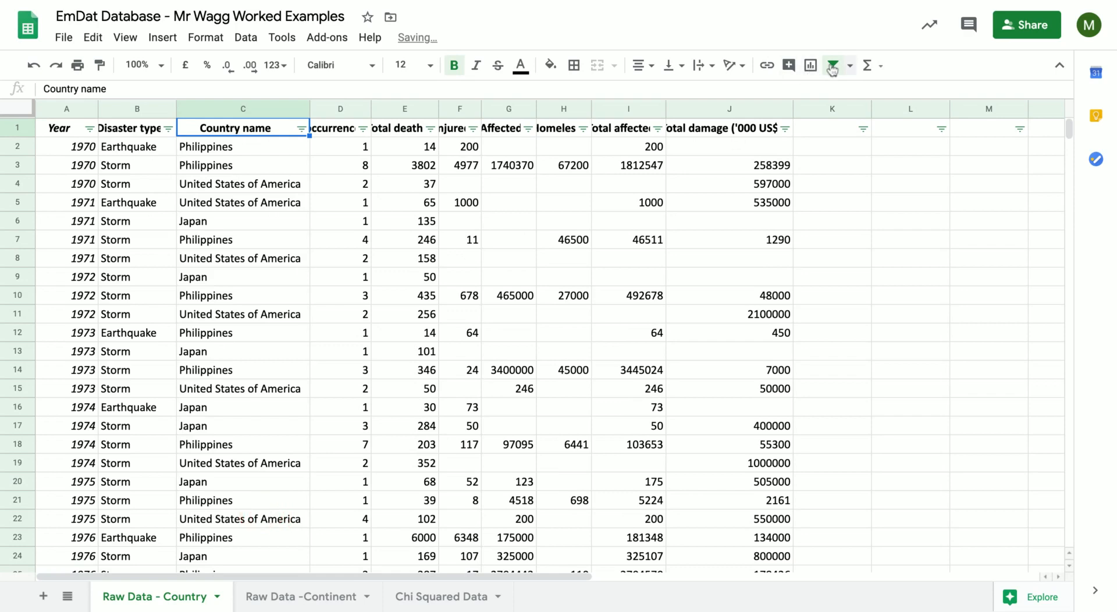
# Remove the whole-sheet filter and create a new one covering only the data in columns A to J.
pyautogui.click(833, 69)
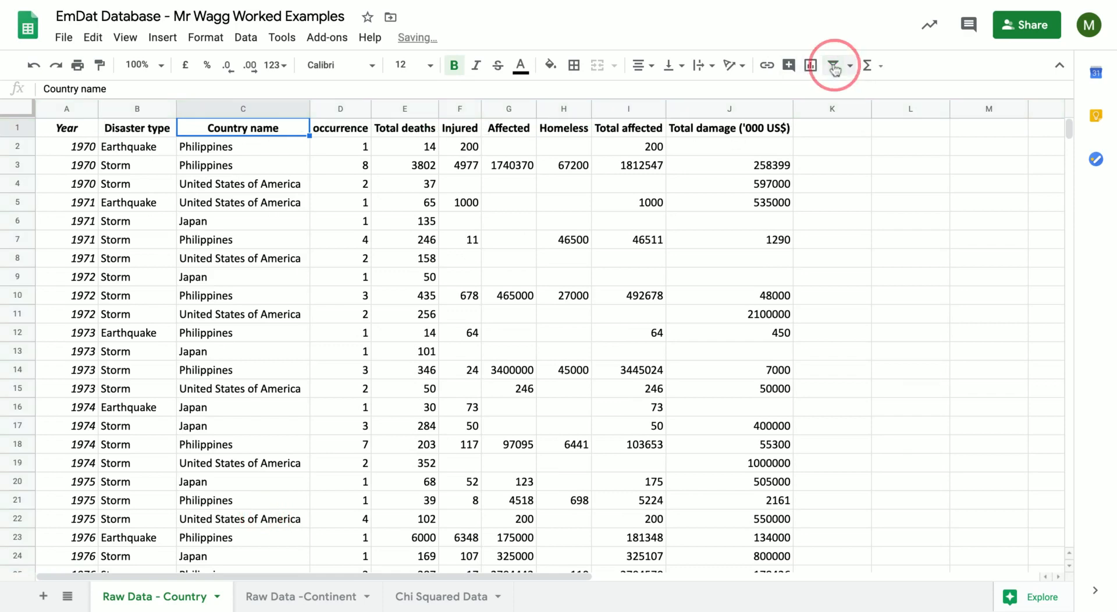
pyautogui.click(835, 67)
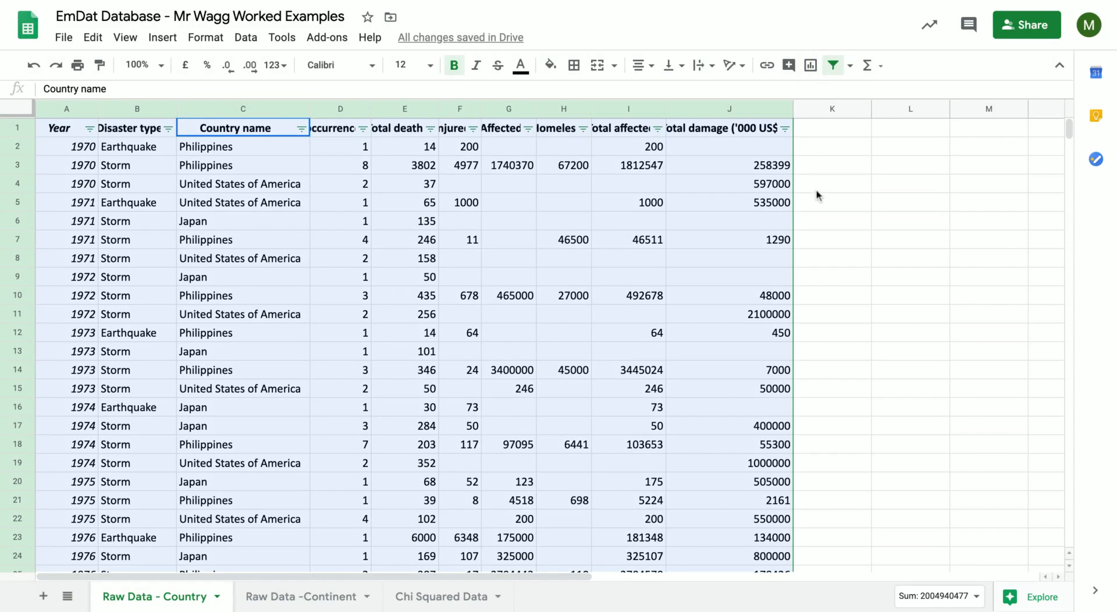
pyautogui.click(764, 250)
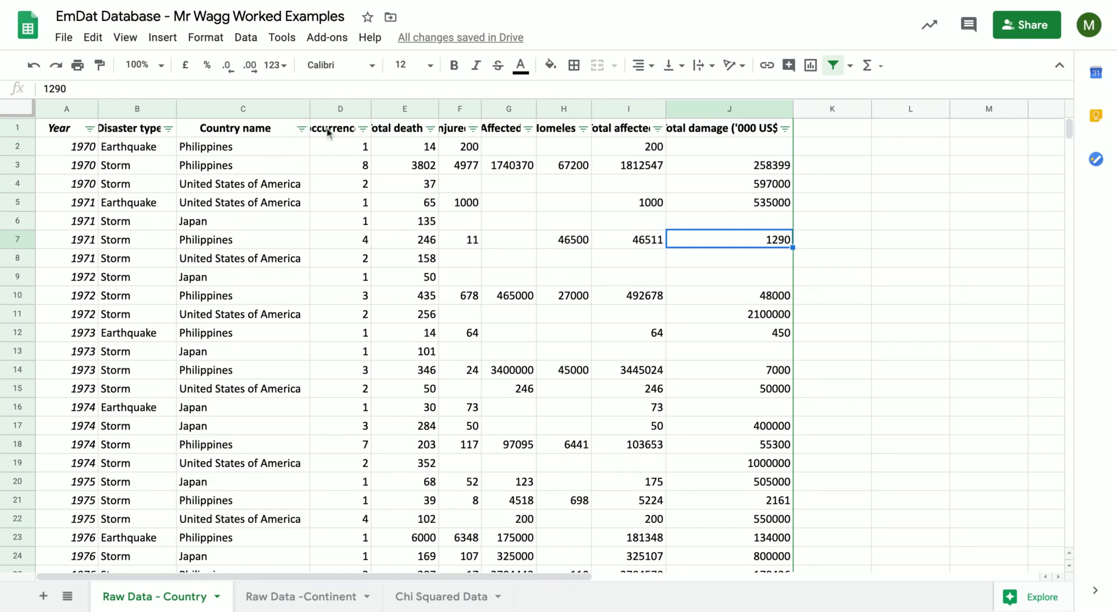
# Insert a chart with the empty cell K2 beside the data selected.
pyautogui.click(163, 37)
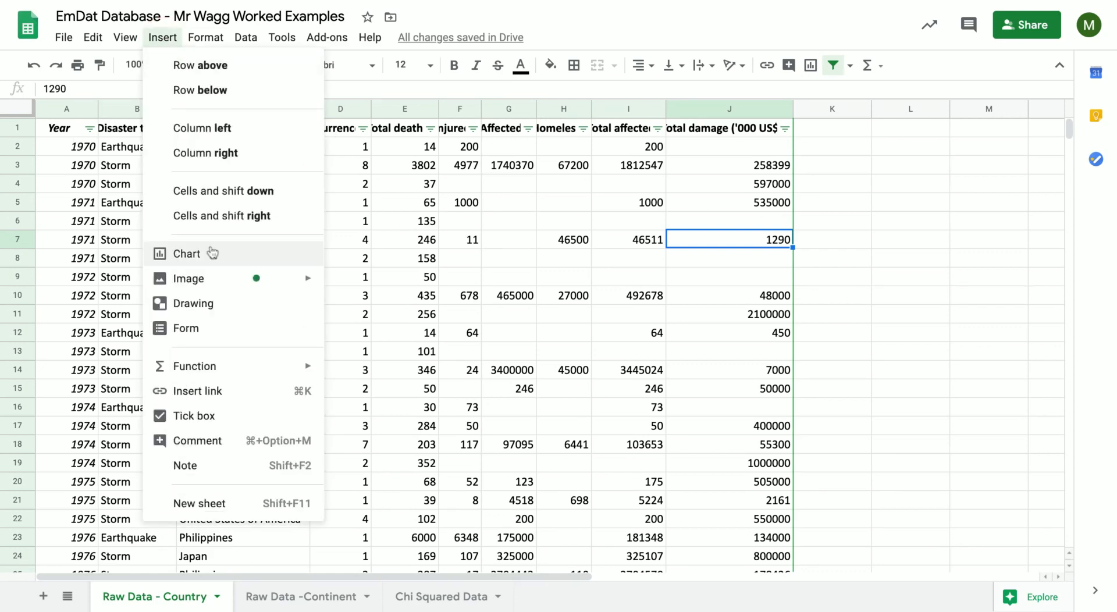
pyautogui.click(199, 253)
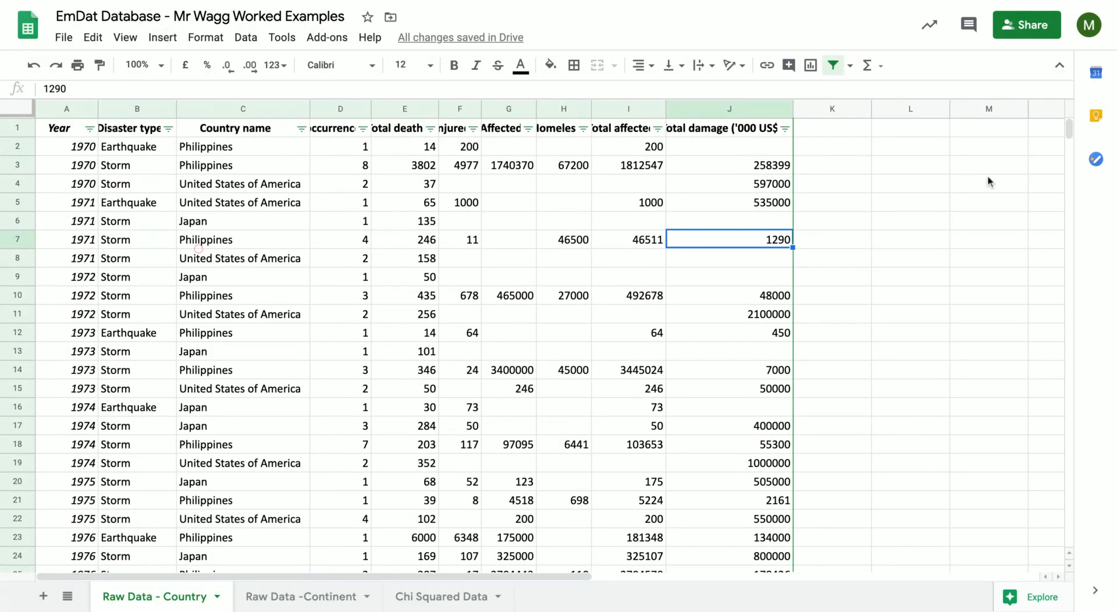
pyautogui.click(160, 37)
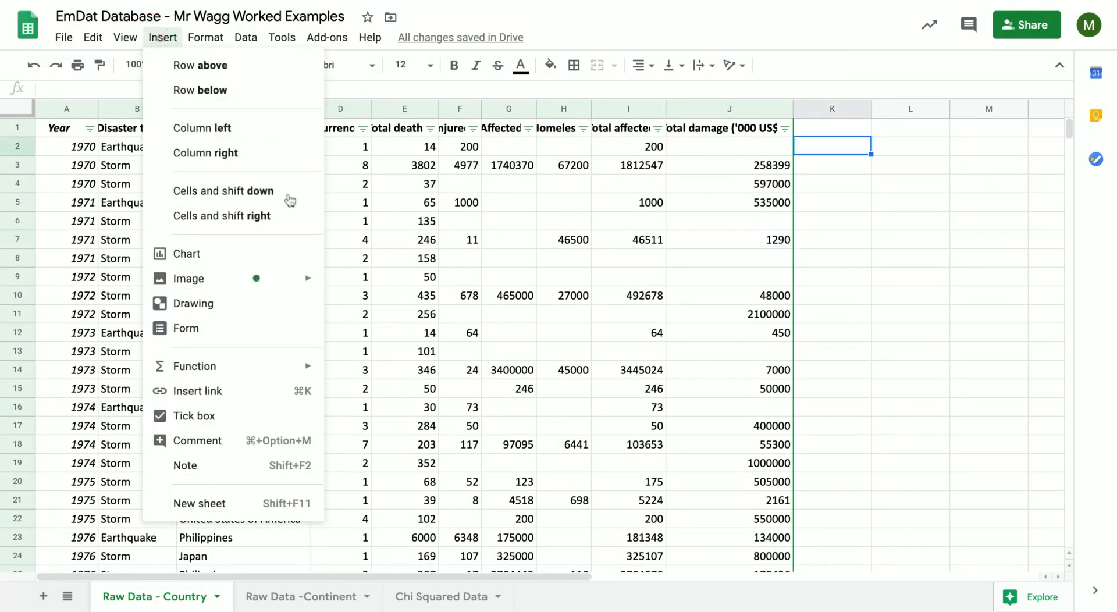
pyautogui.click(186, 254)
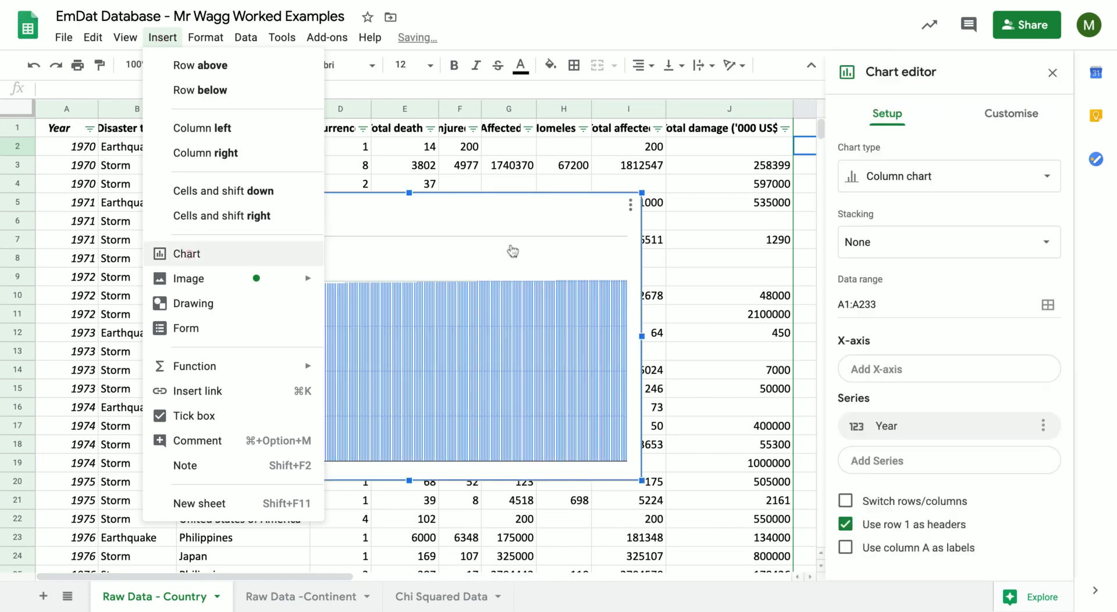
# Delete the Year column chart from the Raw Data - Country sheet.
pyautogui.doubleClick(509, 238)
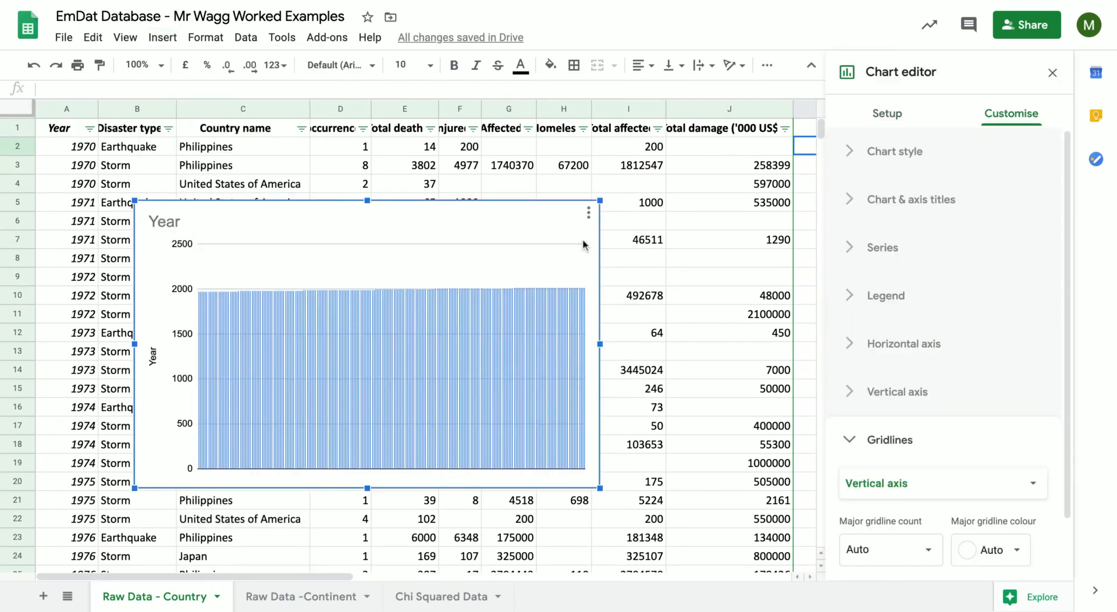
pyautogui.press('Delete')
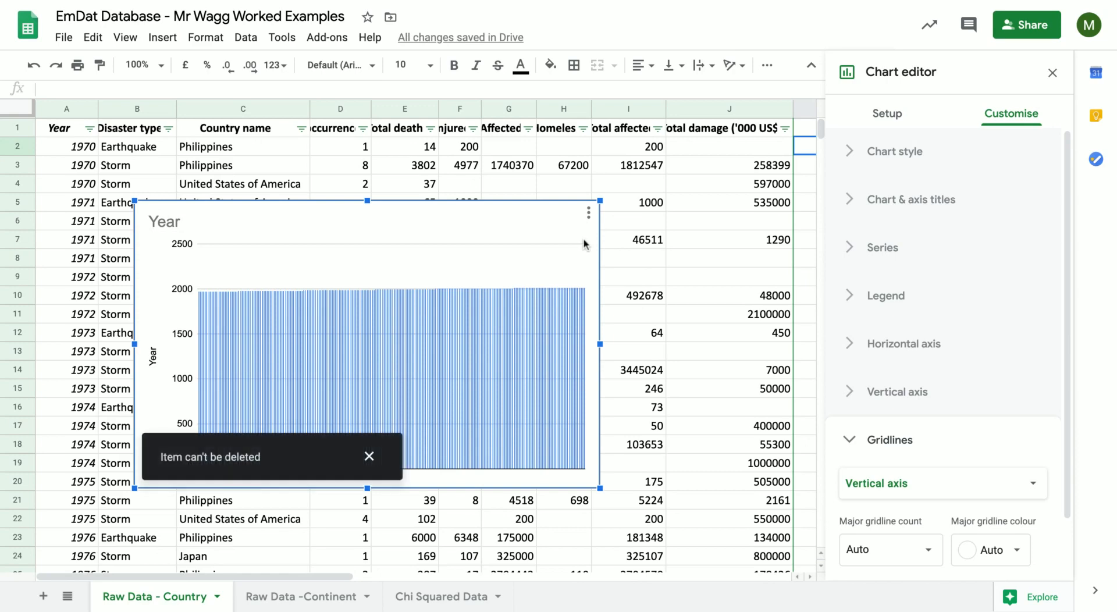
pyautogui.click(1054, 74)
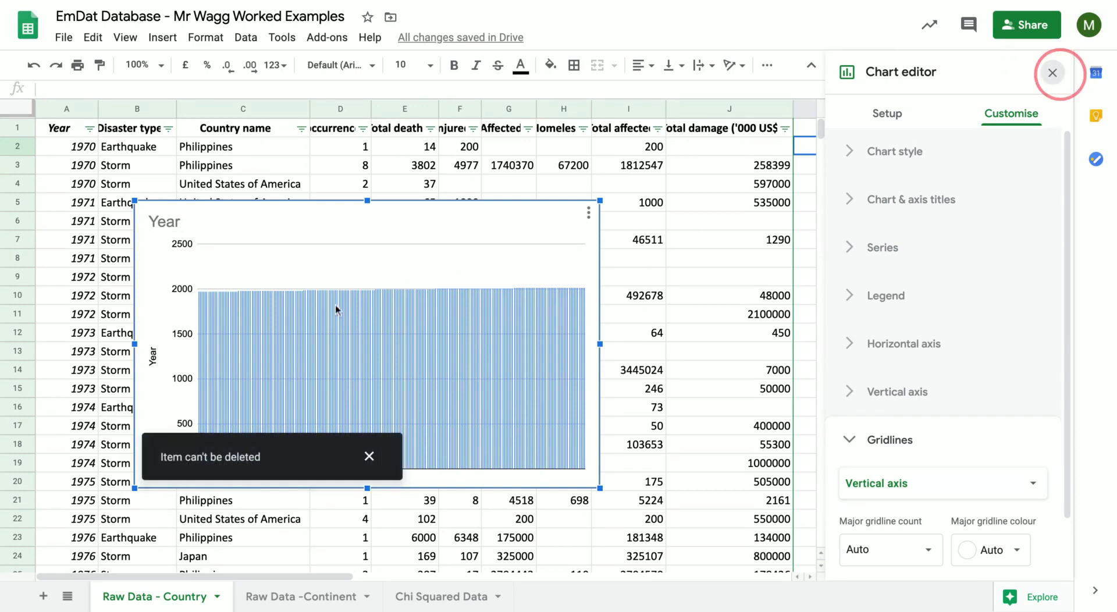
pyautogui.click(370, 461)
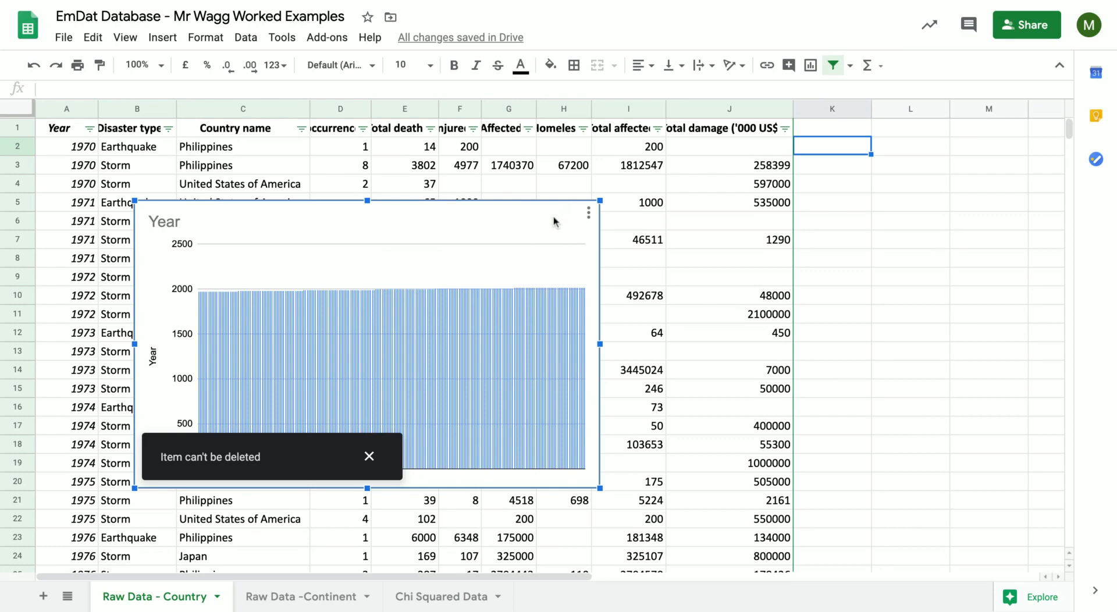
pyautogui.press('Delete')
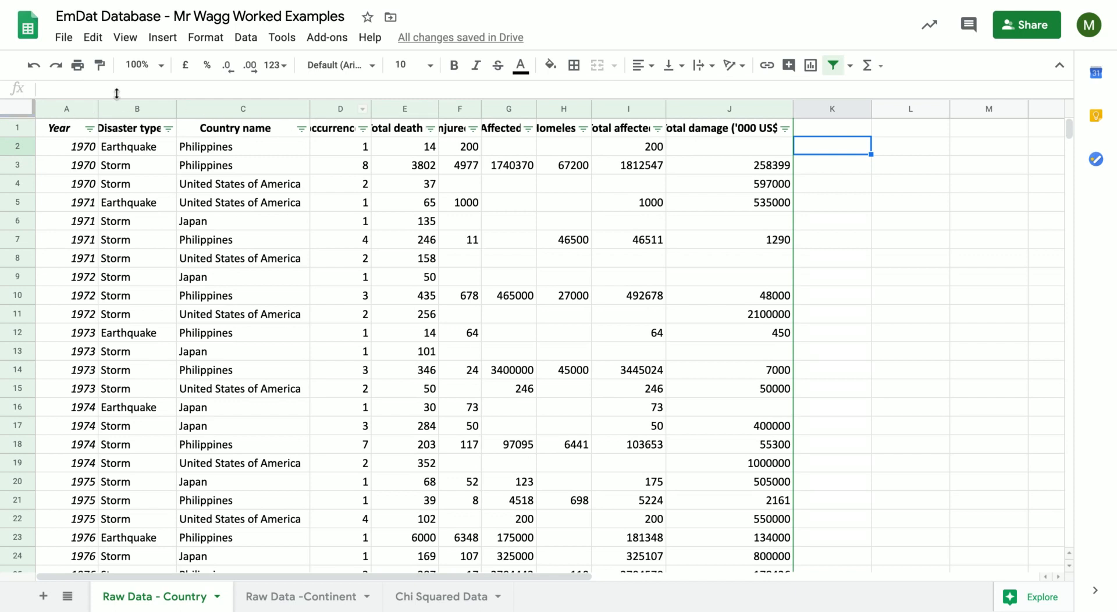
# Insert a chart from the Year data in column A and the Total deaths data in column E.
pyautogui.click(64, 108)
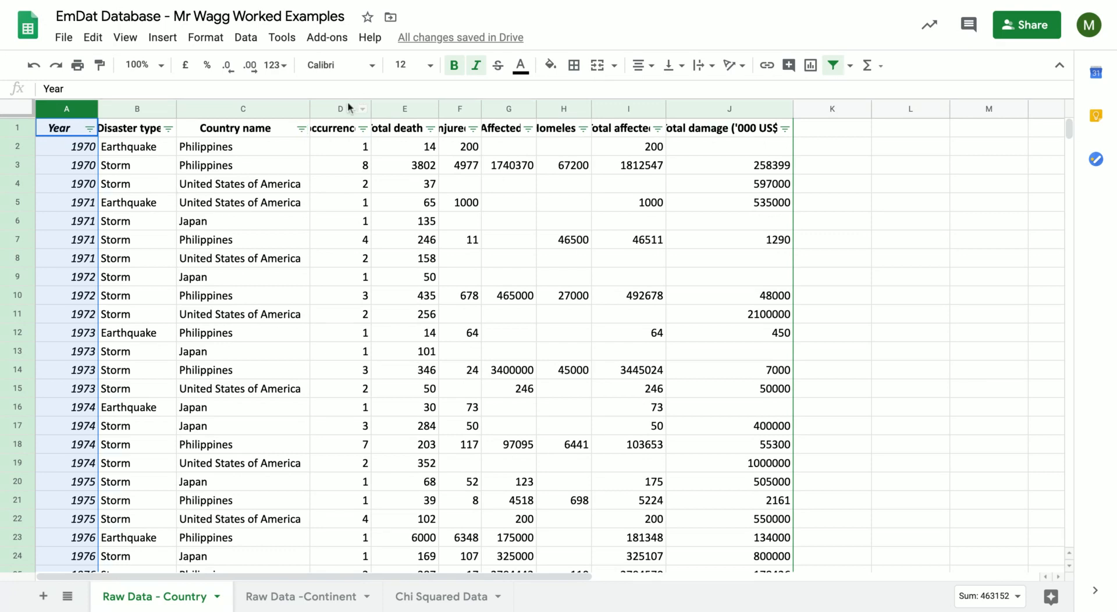
pyautogui.rightClick(404, 107)
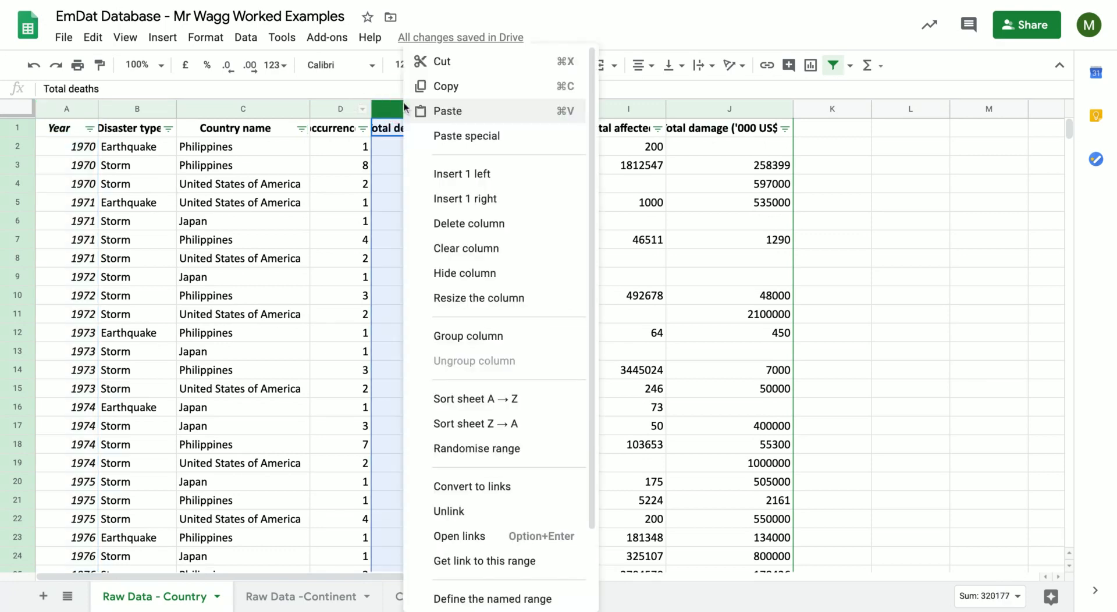
pyautogui.keyDown('super'); pyautogui.click(60, 111); pyautogui.keyUp('super')
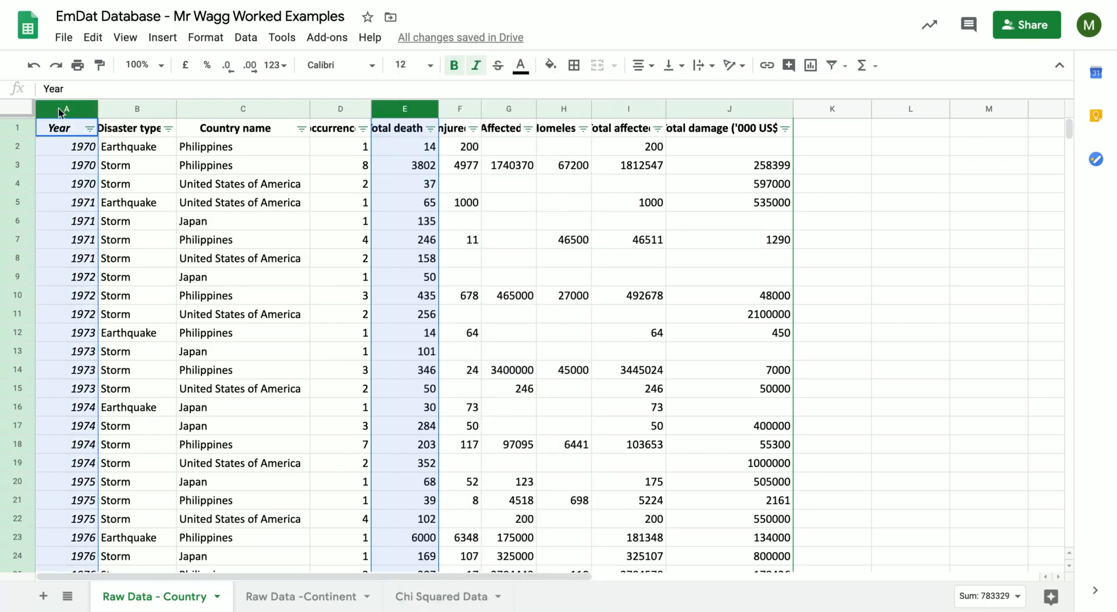
pyautogui.click(163, 38)
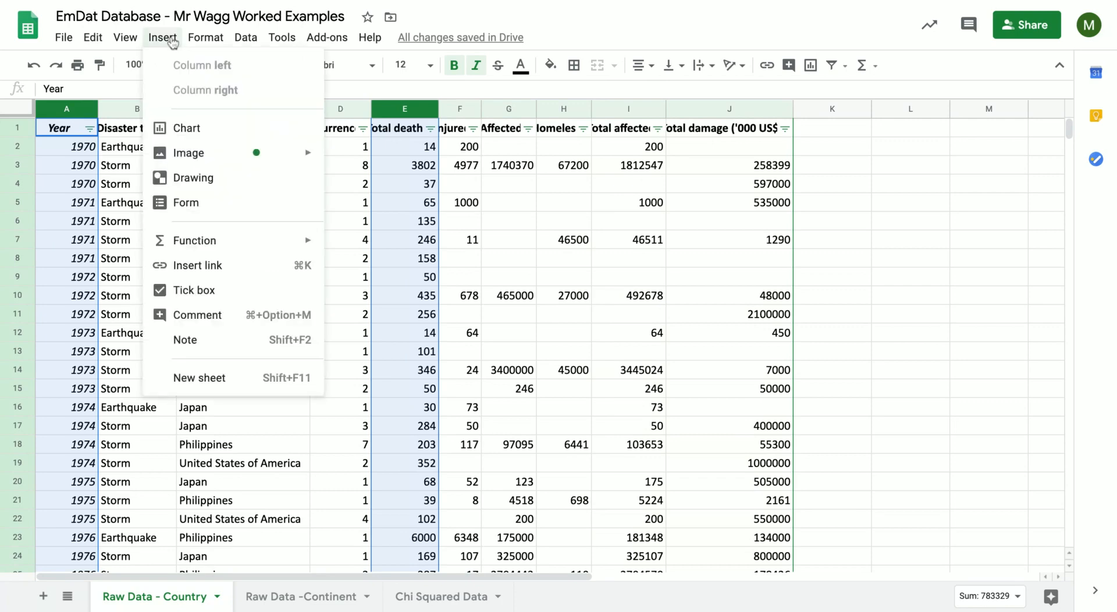
pyautogui.click(185, 127)
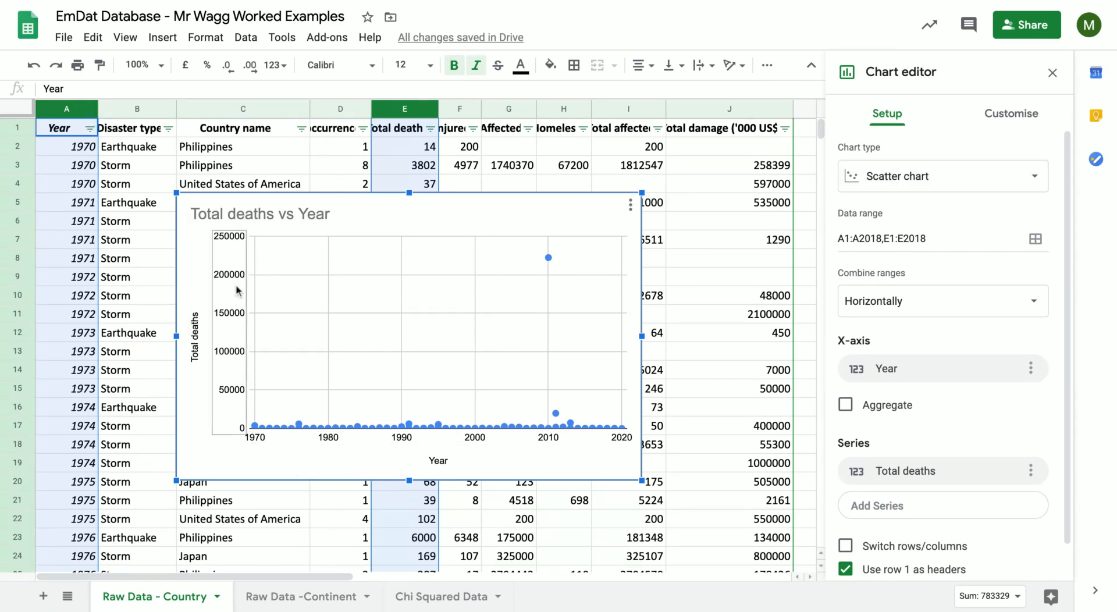
# Try the Total deaths vs Year chart as a column chart and undo the chart type change.
pyautogui.click(1044, 177)
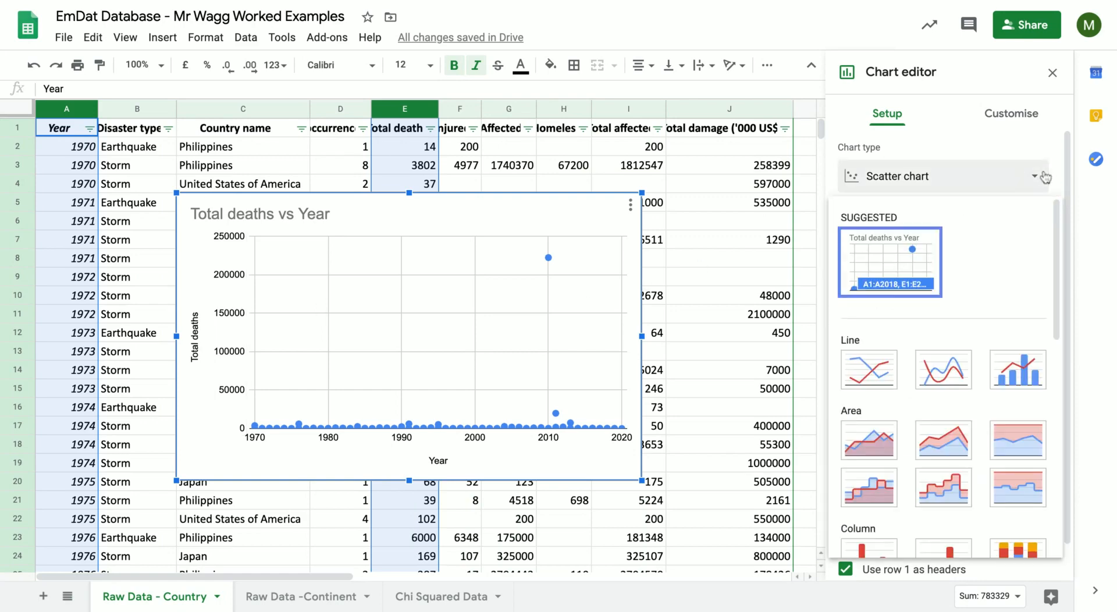
pyautogui.scroll(-5, 885, 465)
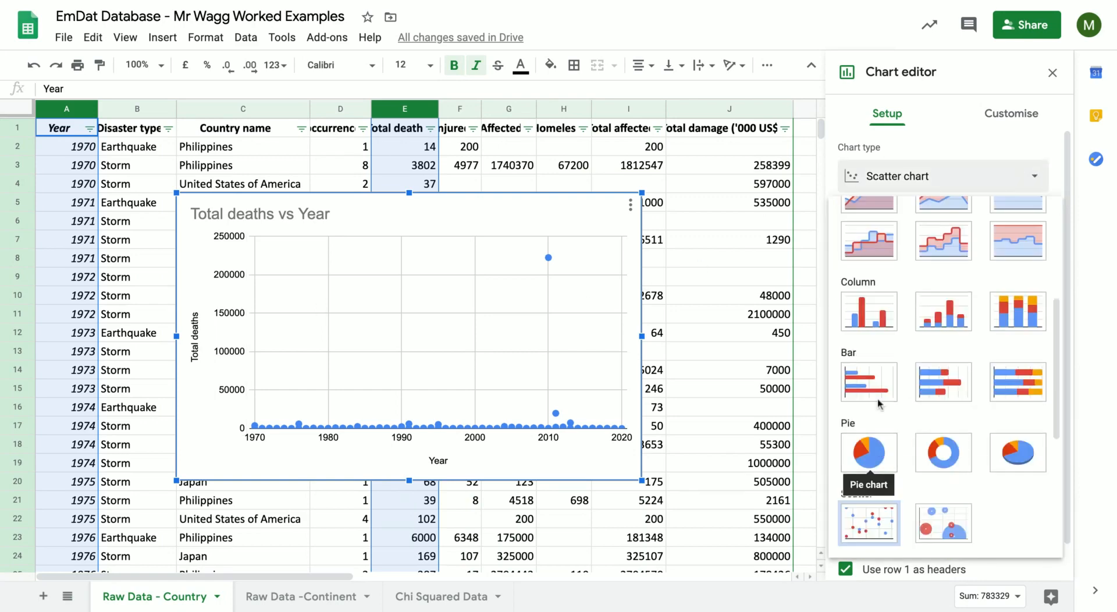
pyautogui.click(869, 312)
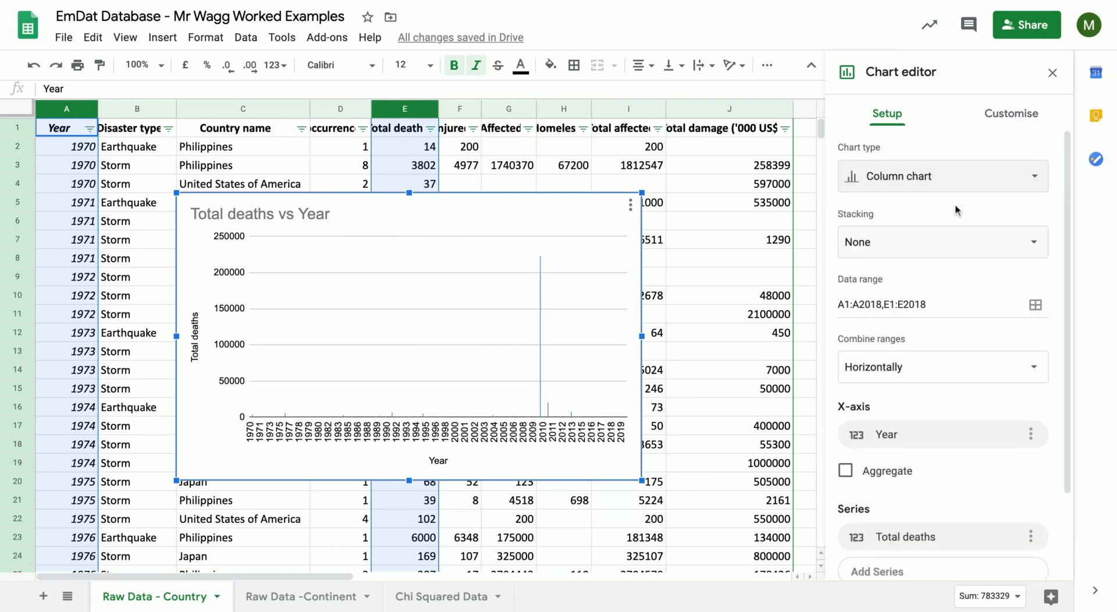
pyautogui.click(25, 68)
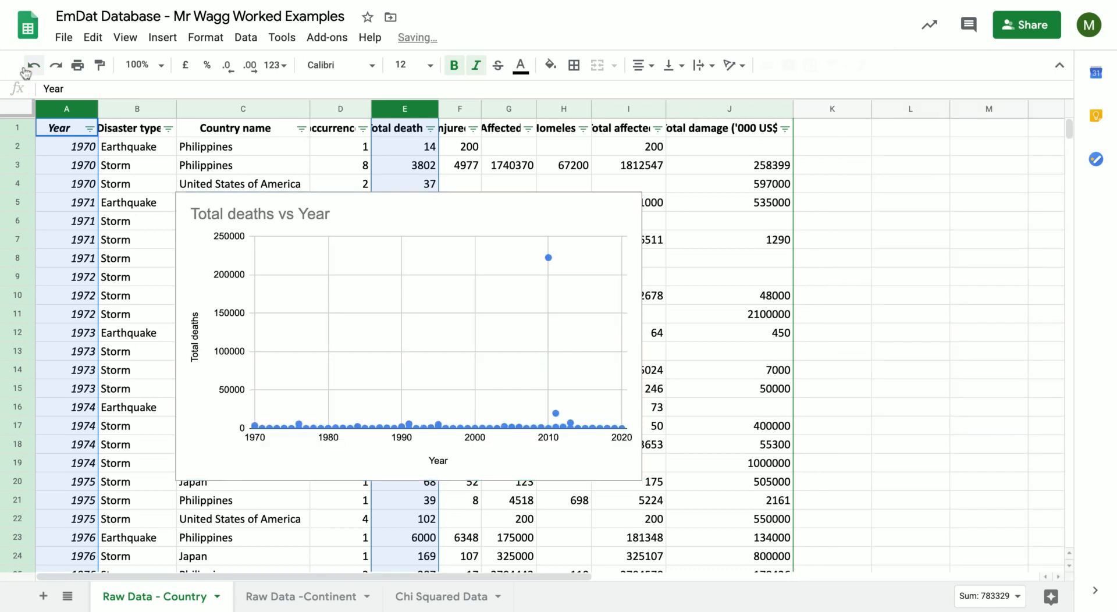
# Open the Total deaths vs Year scatter chart for editing and review the ranges in its data selection.
pyautogui.click(467, 223)
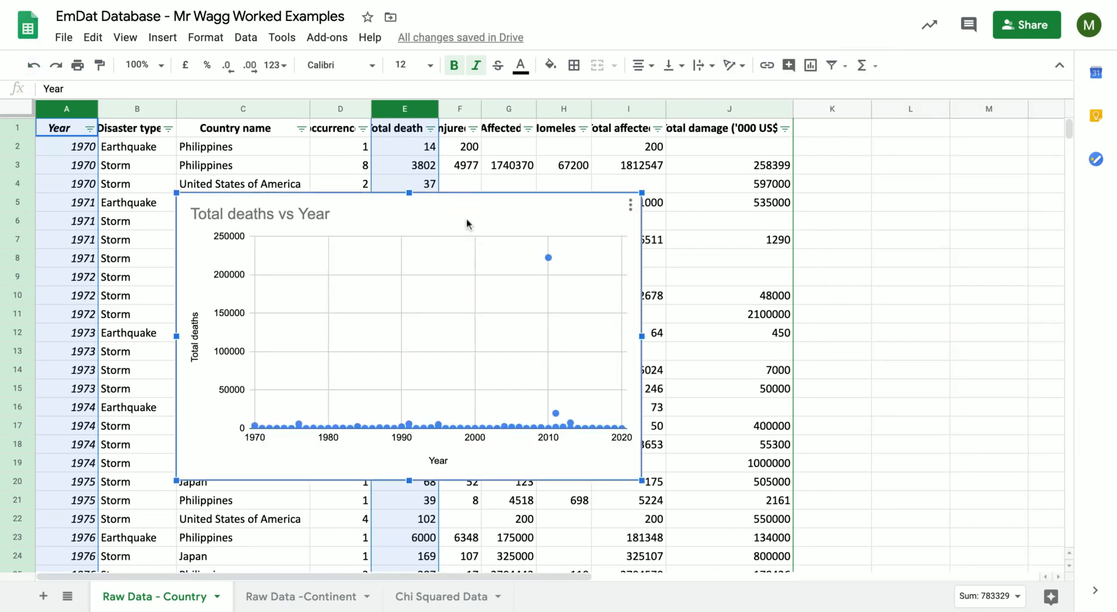
pyautogui.click(630, 205)
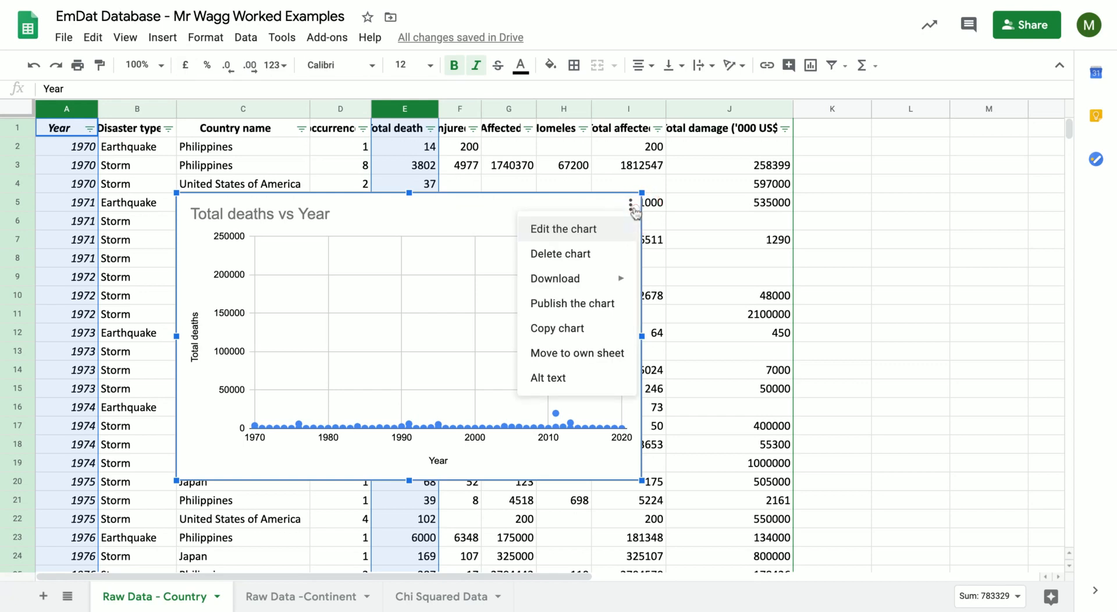
pyautogui.click(457, 219)
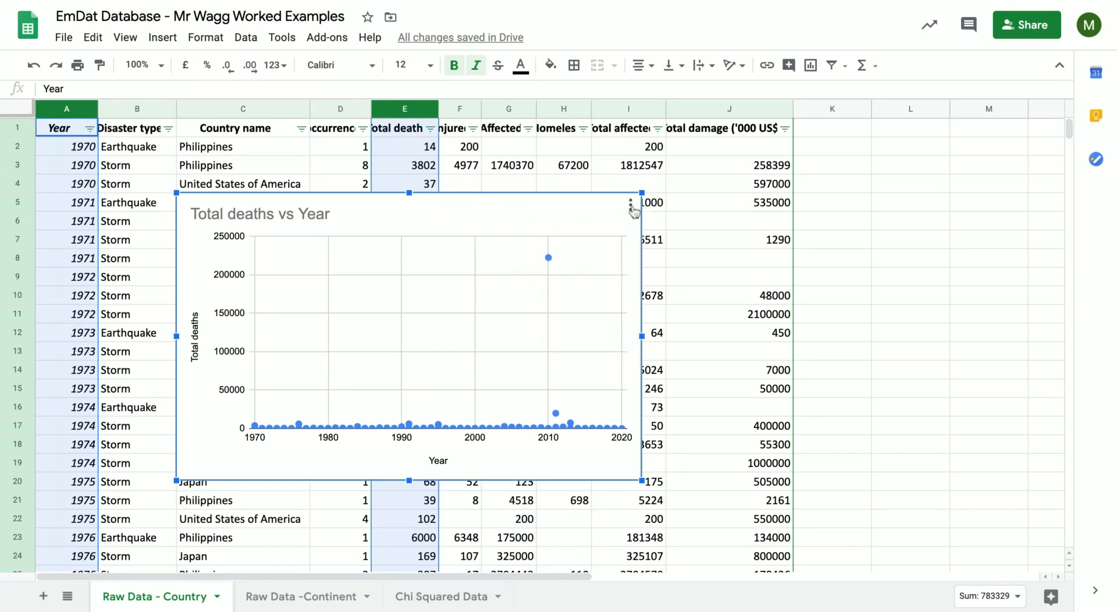
pyautogui.click(632, 207)
pyautogui.click(594, 229)
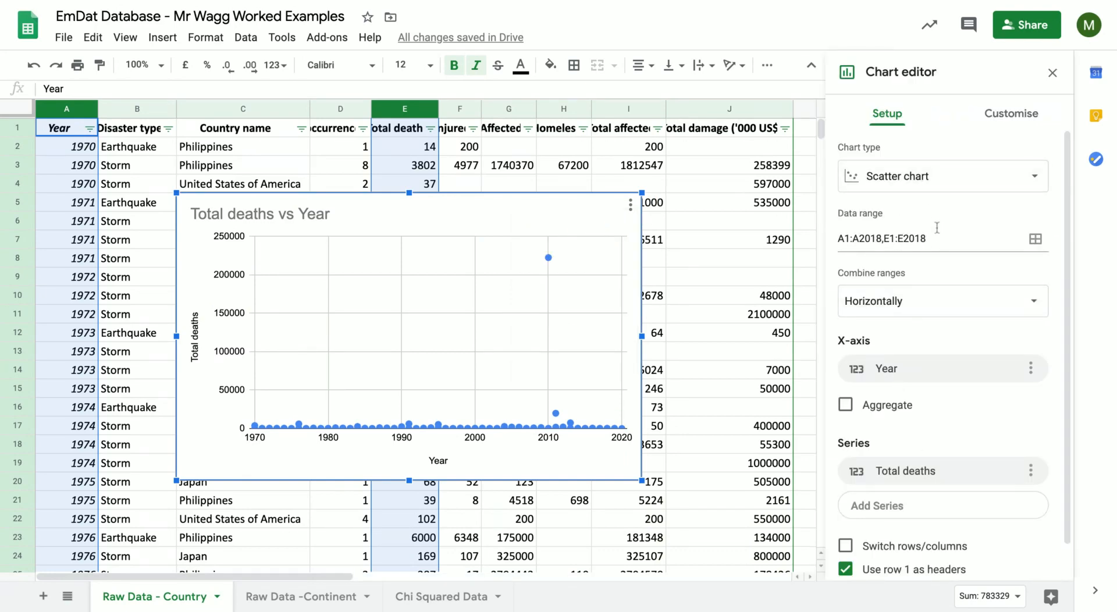
pyautogui.click(1035, 241)
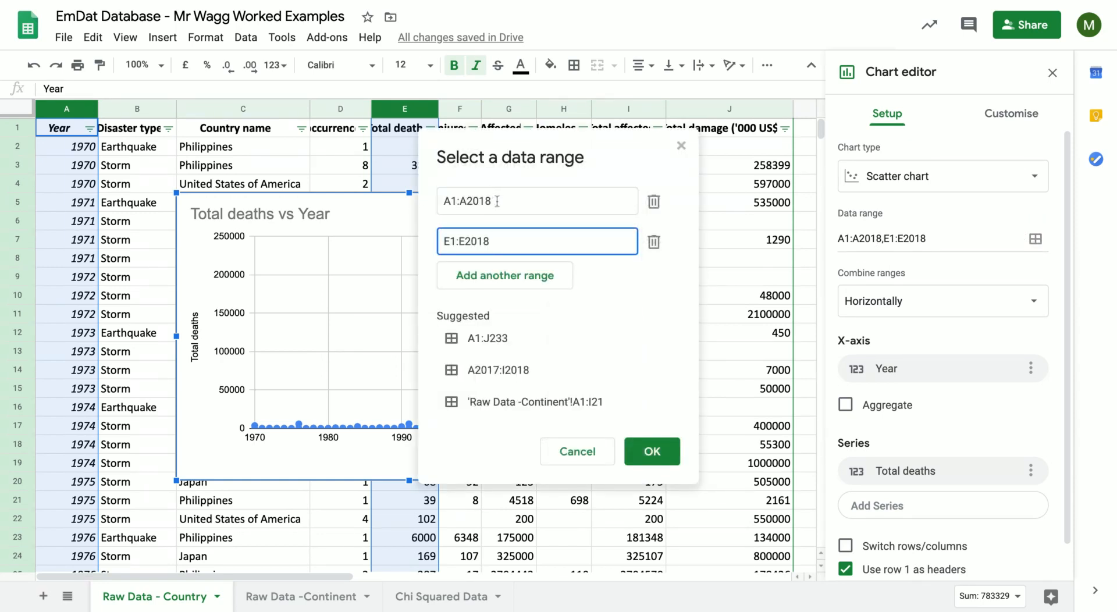
pyautogui.click(651, 454)
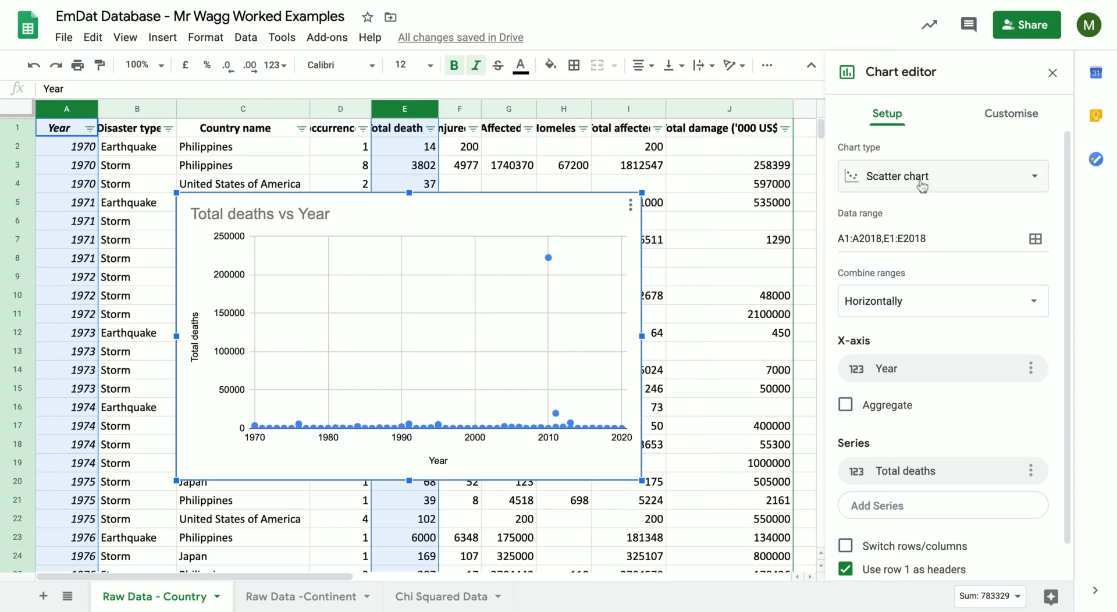
# Try switching rows and columns in the scatter chart and undo the switch.
pyautogui.scroll(-1, 952, 377)
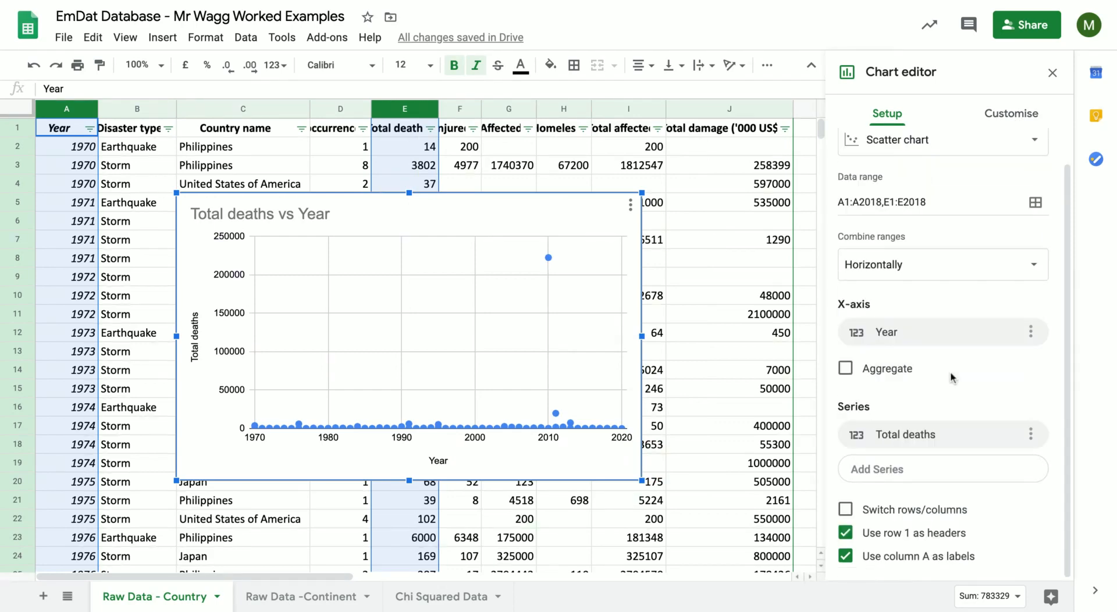
pyautogui.click(845, 511)
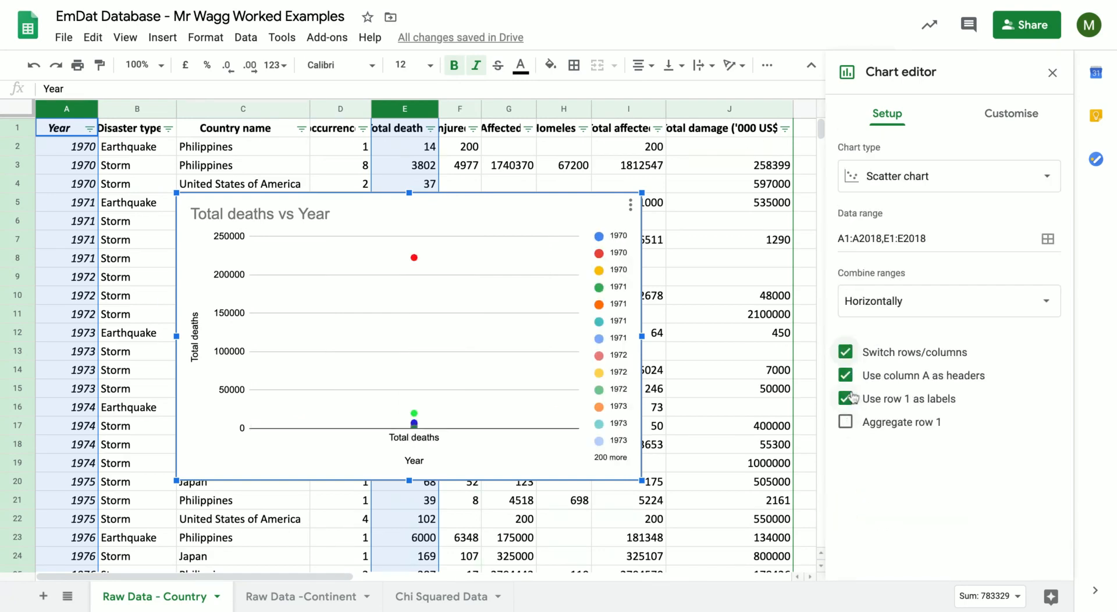
pyautogui.click(37, 66)
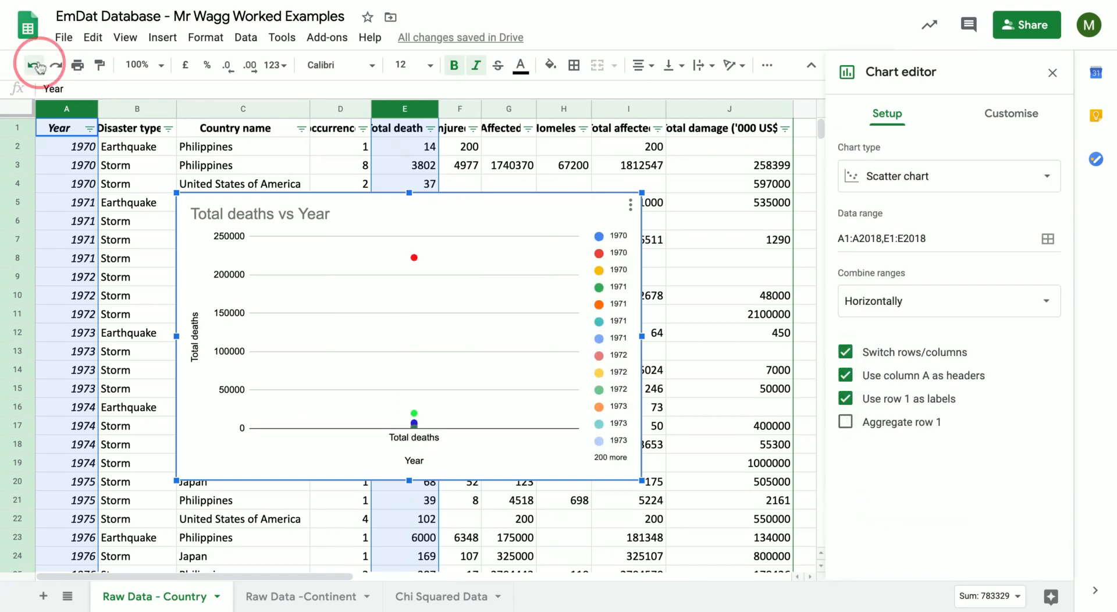
# Reopen the scatter chart for editing and change its title to "Scatter Graph Total deaths vs Year".
pyautogui.click(599, 207)
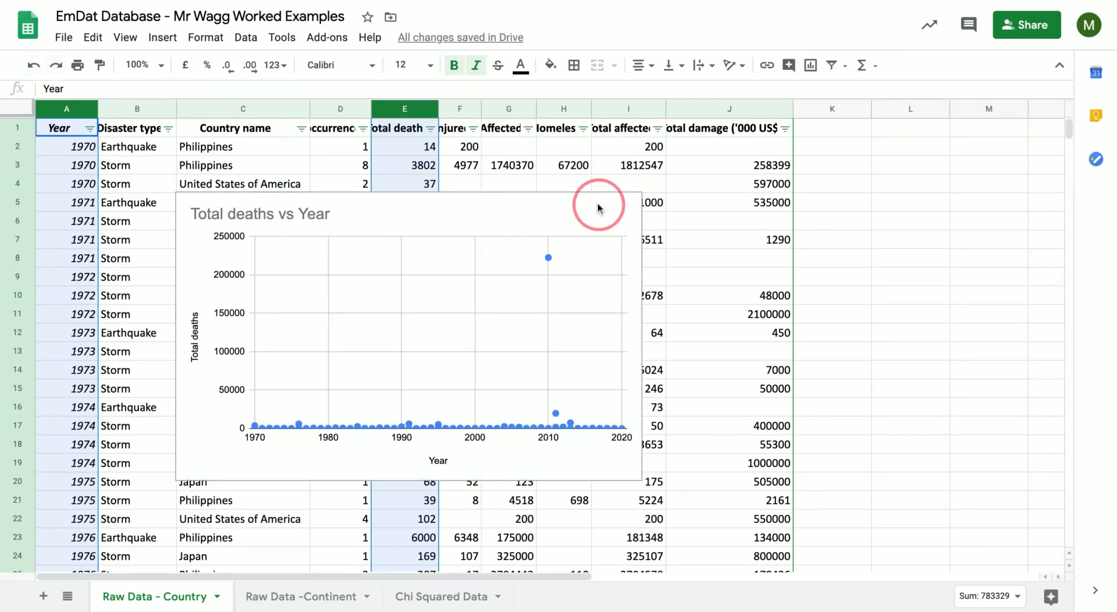
pyautogui.click(630, 205)
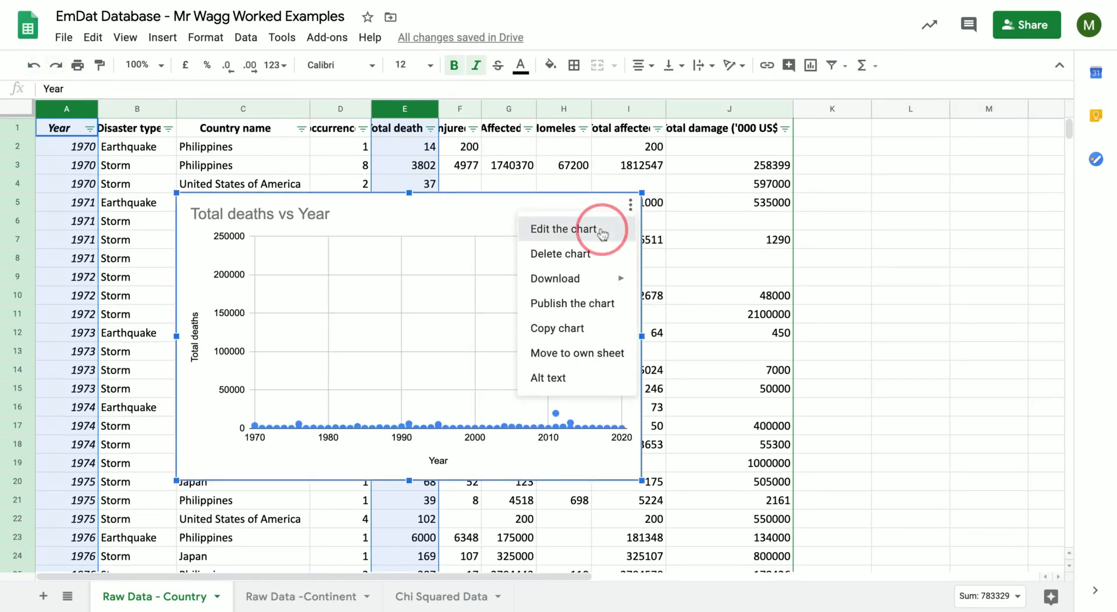
pyautogui.click(606, 230)
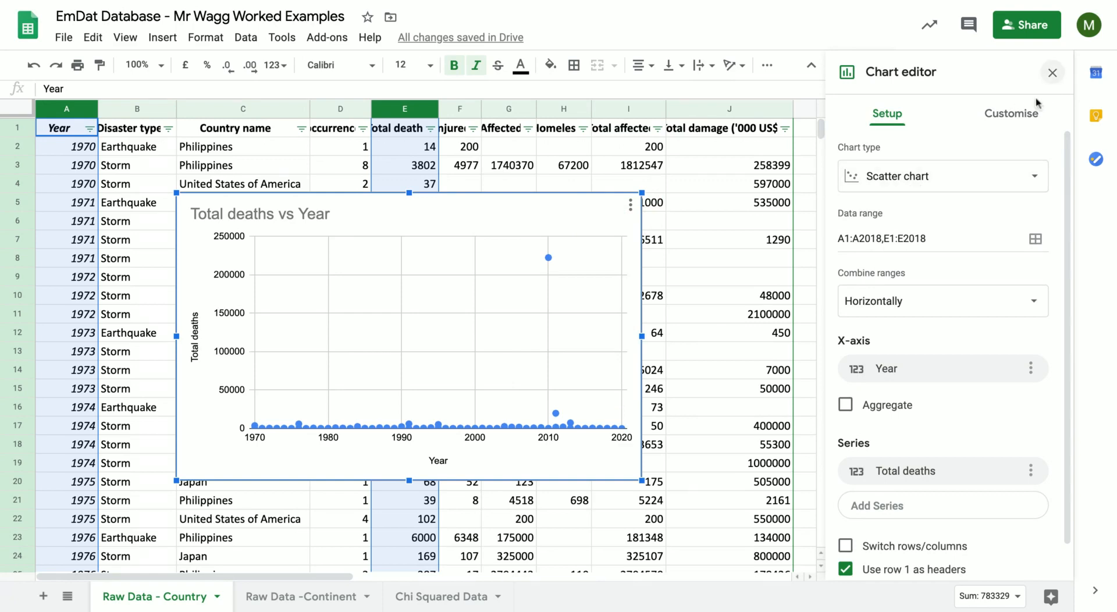
pyautogui.scroll(-1, 968, 303)
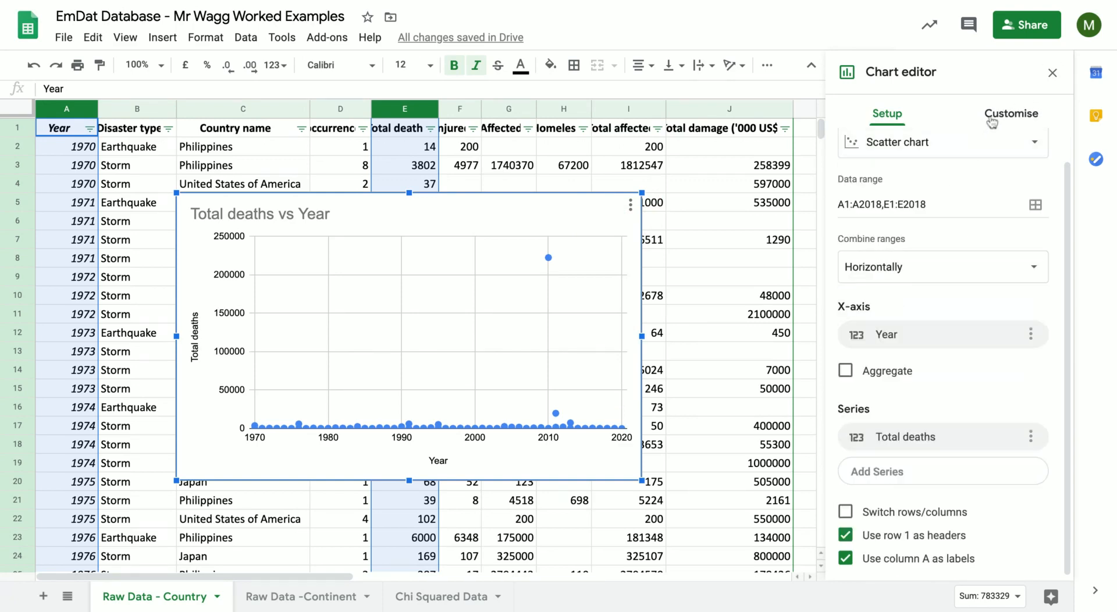
pyautogui.click(992, 119)
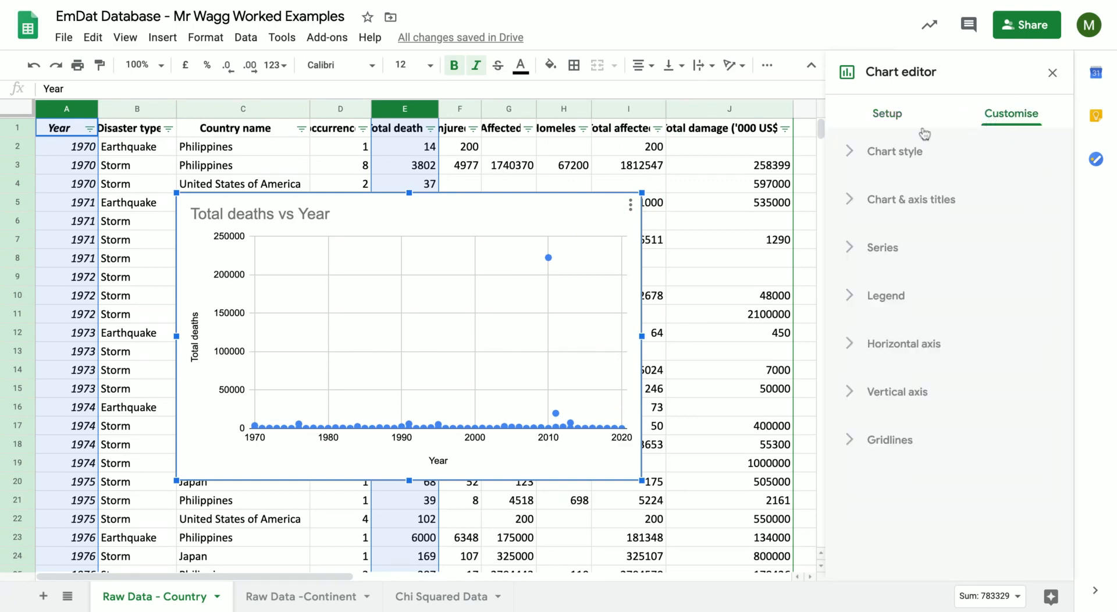
pyautogui.click(860, 204)
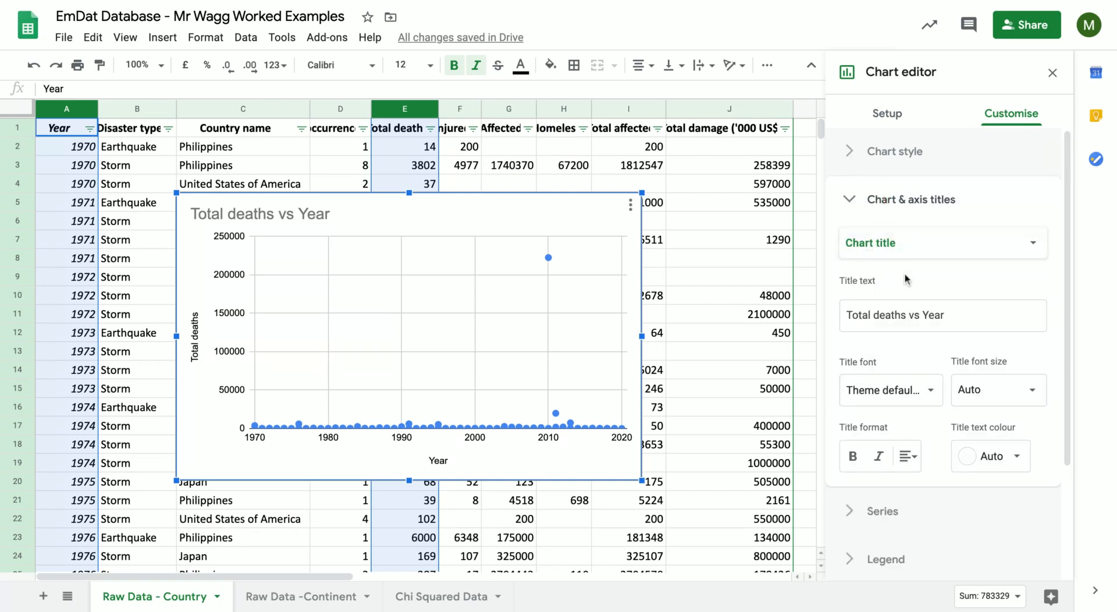
pyautogui.click(955, 312)
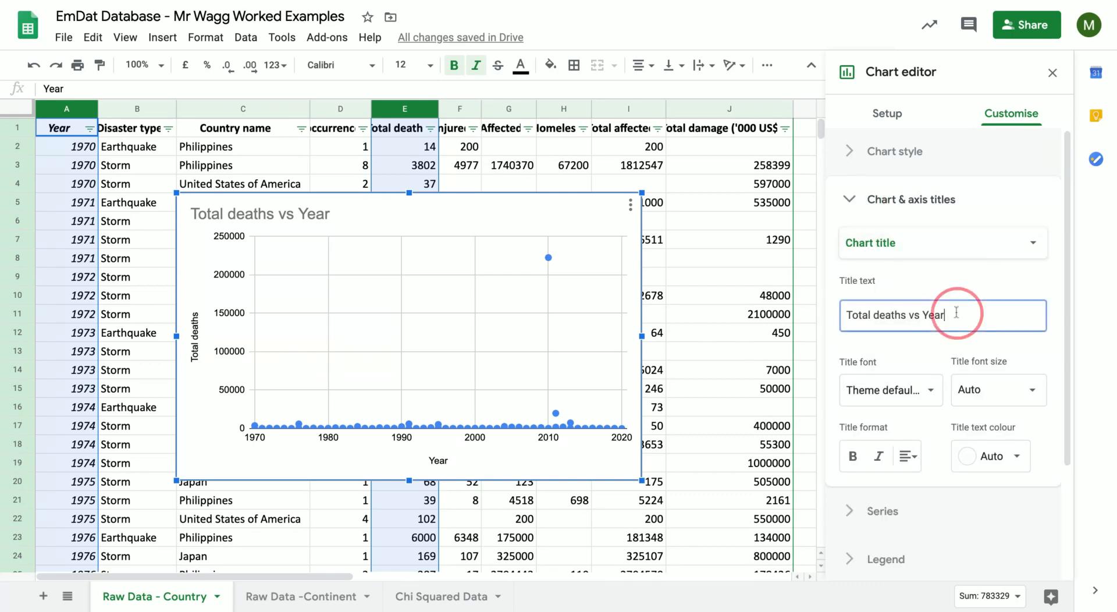
pyautogui.click(849, 312)
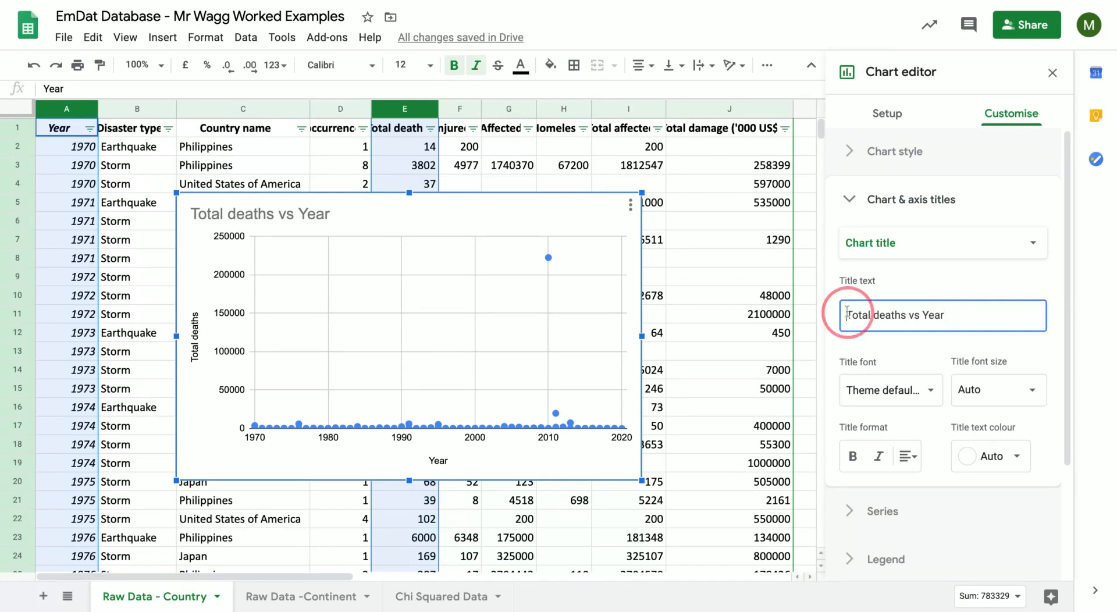
pyautogui.write('Scatter Graph')
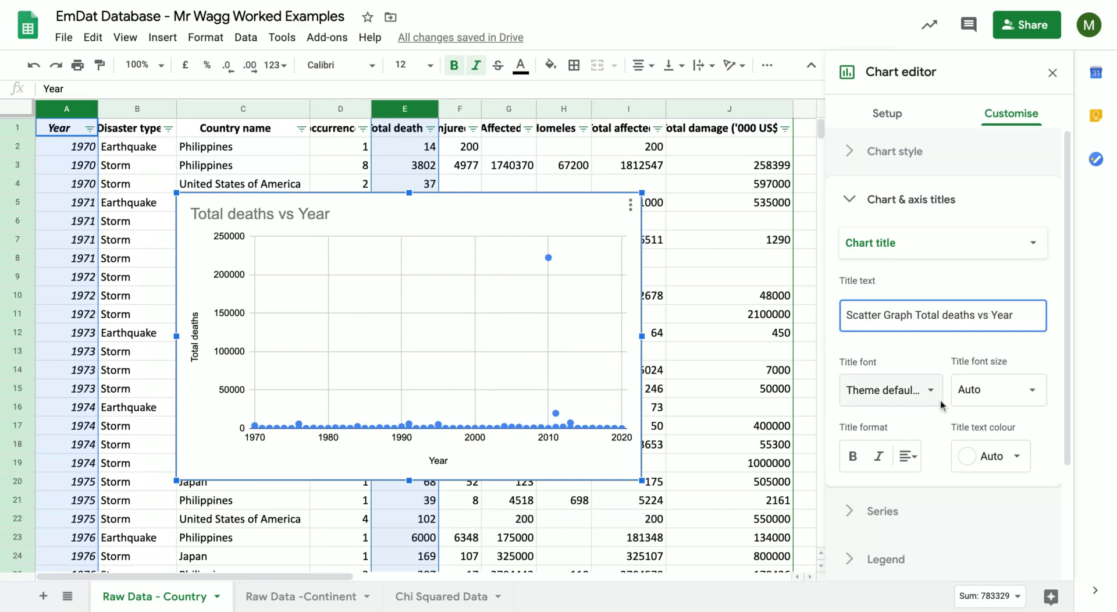
pyautogui.click(858, 207)
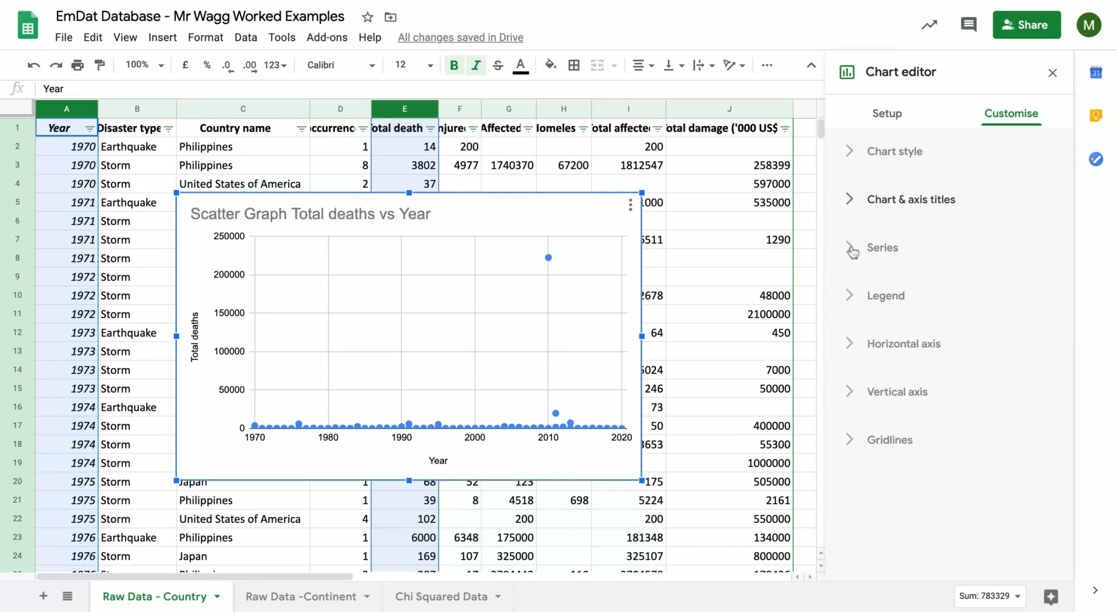
pyautogui.click(852, 255)
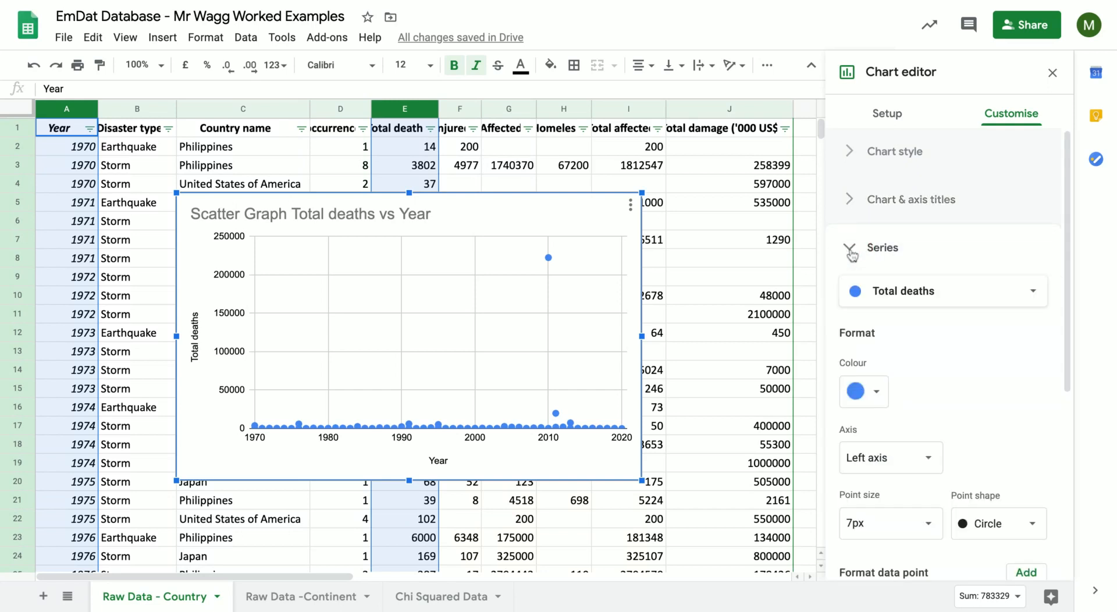
pyautogui.click(850, 254)
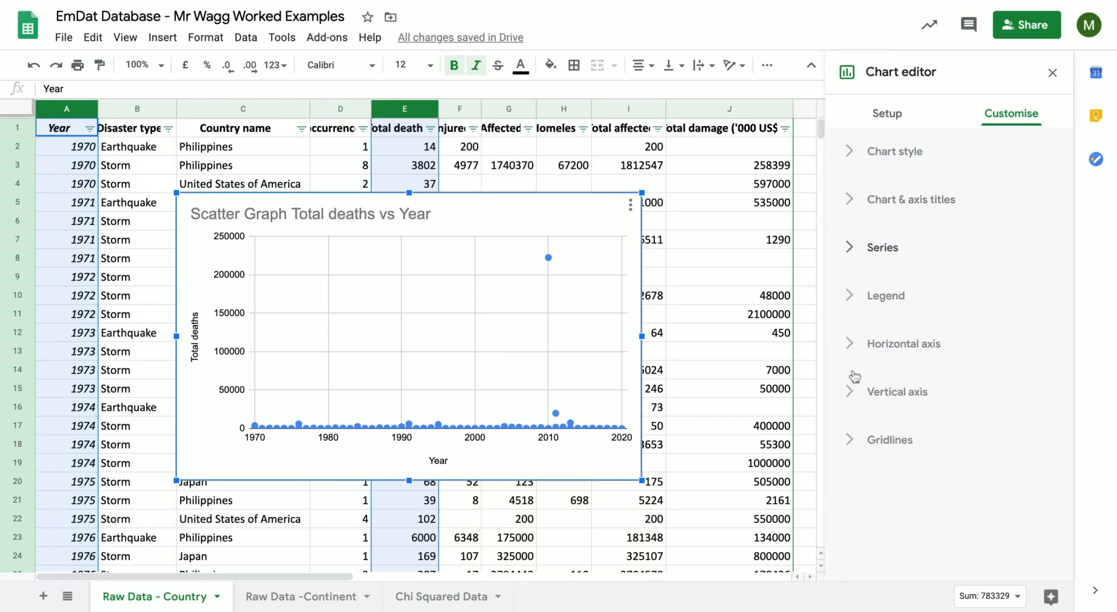
# Examine the formatting options for the scatter chart's vertical axis and legend.
pyautogui.click(853, 391)
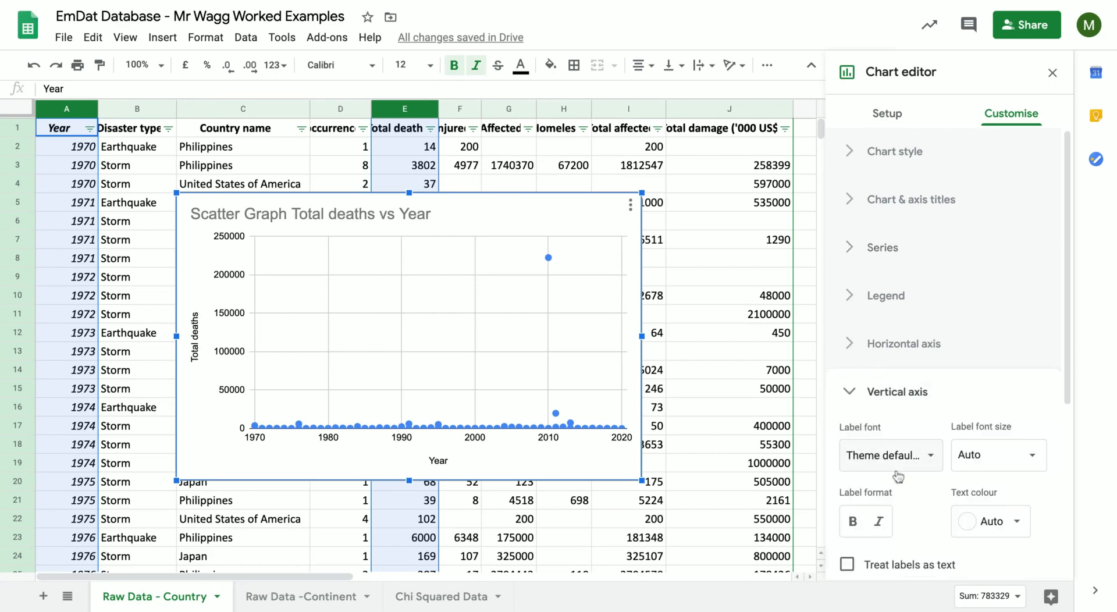
pyautogui.scroll(-3, 915, 495)
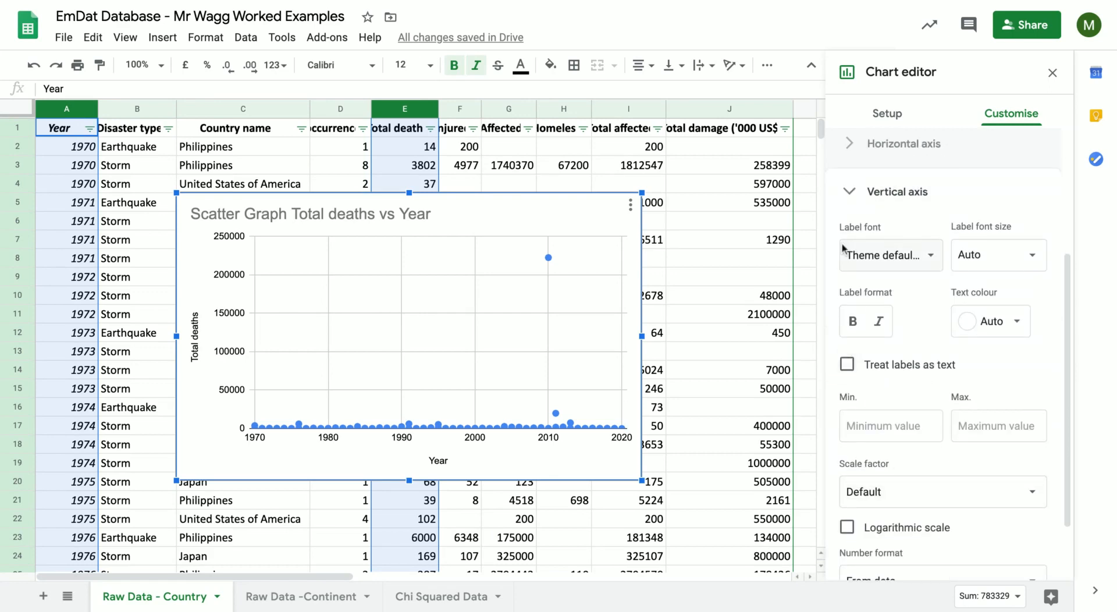
pyautogui.click(854, 198)
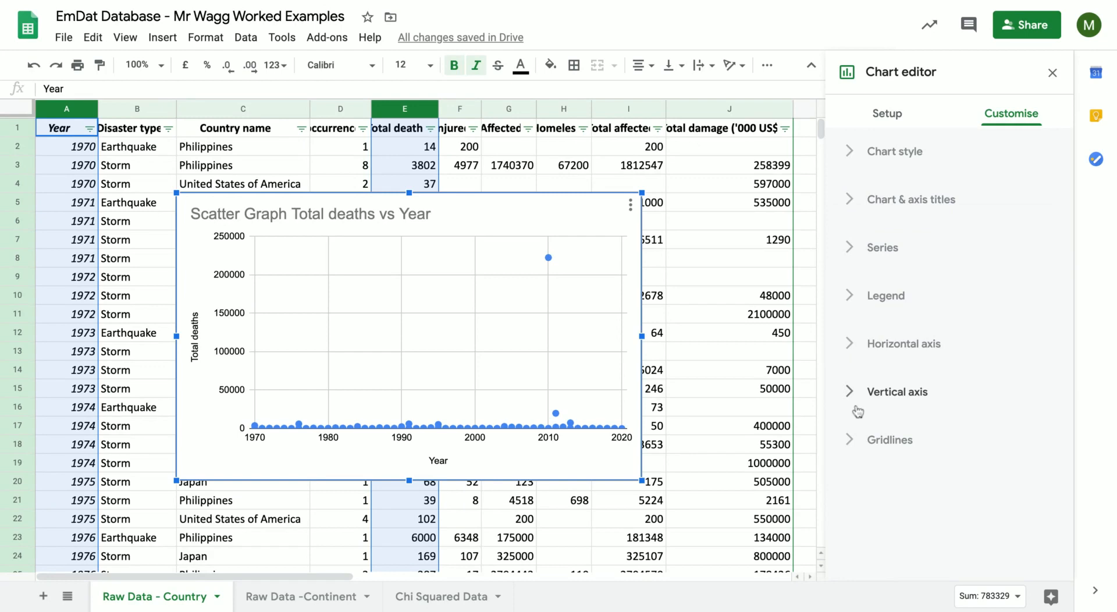
pyautogui.click(850, 298)
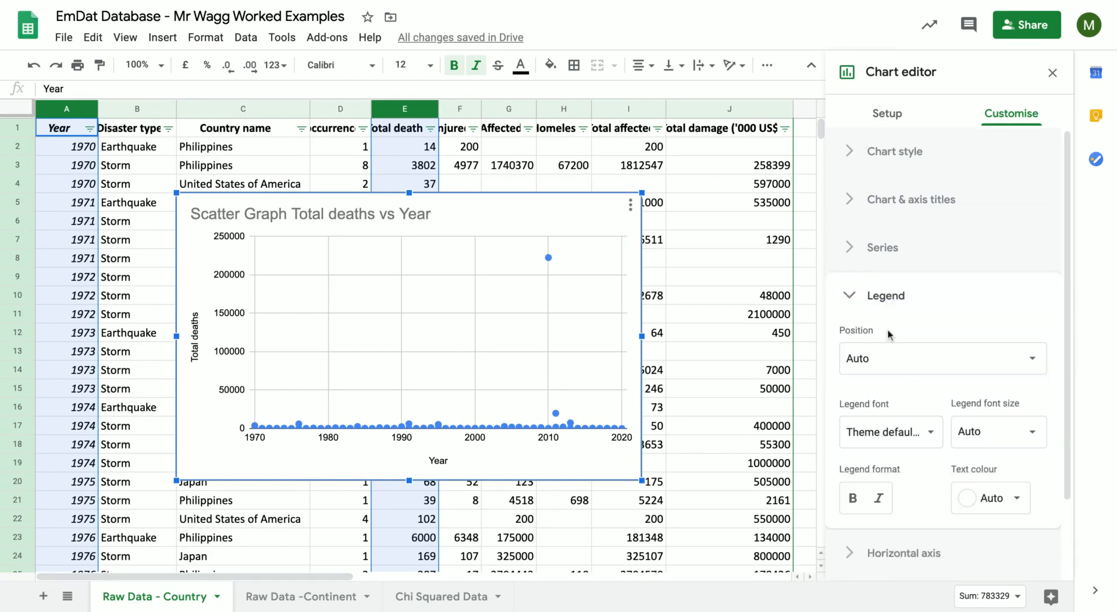
pyautogui.scroll(-2, 902, 379)
pyautogui.click(849, 201)
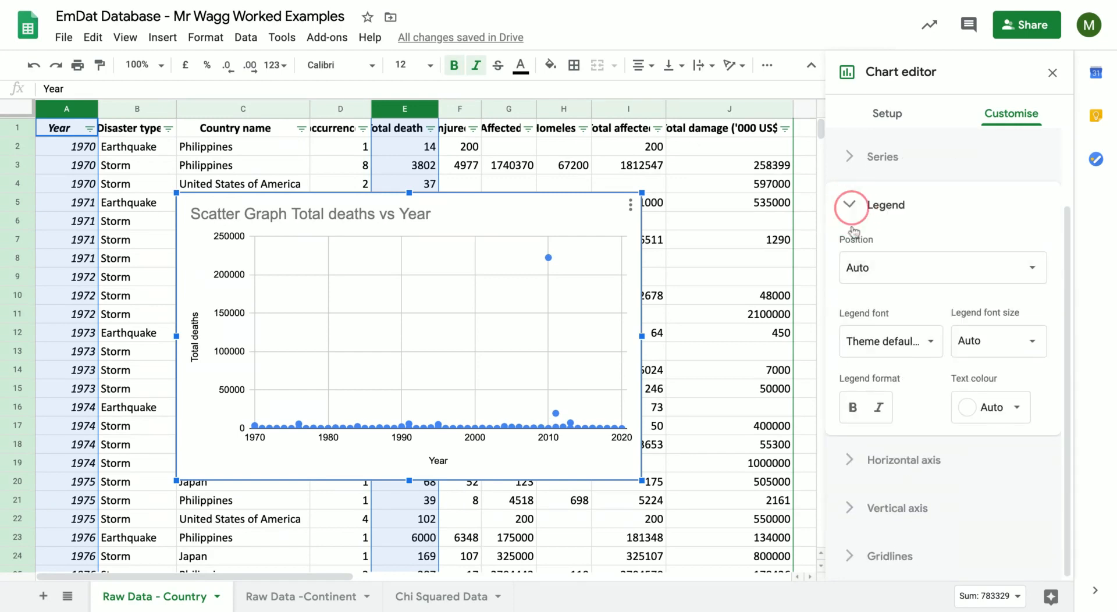
# Try a logarithmic scale on the scatter chart's horizontal axis, switch it back off and close the chart editor.
pyautogui.click(850, 344)
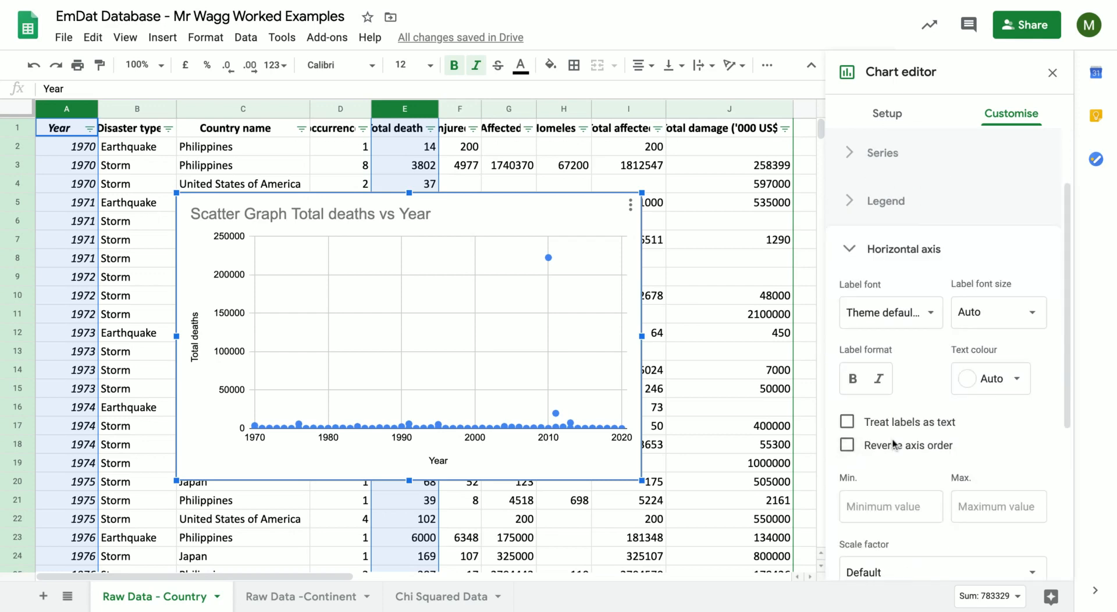
pyautogui.scroll(-1, 878, 447)
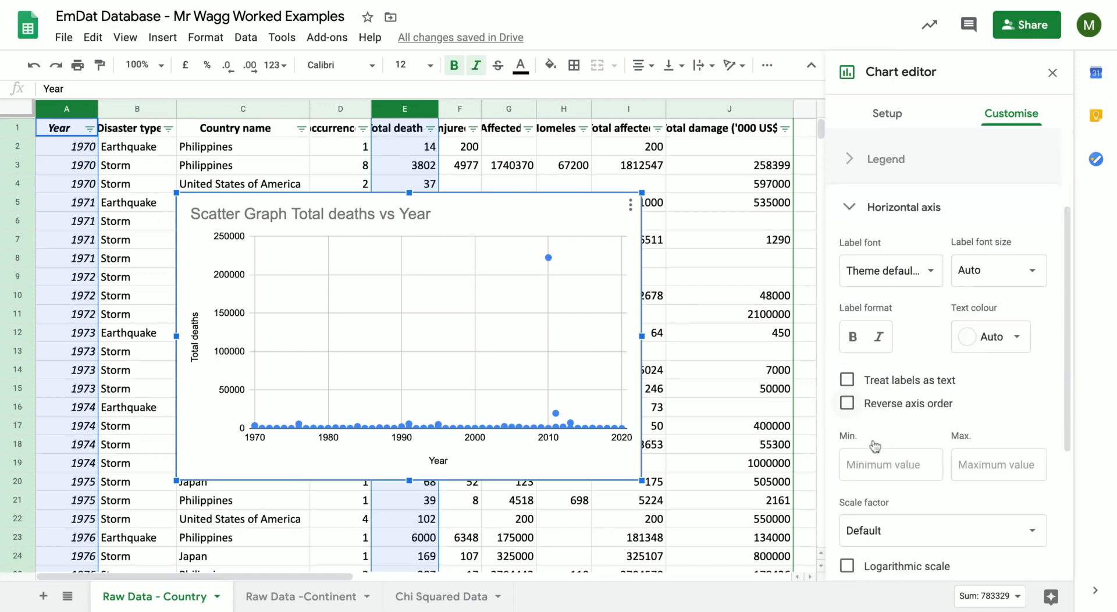
pyautogui.click(846, 566)
pyautogui.click(847, 567)
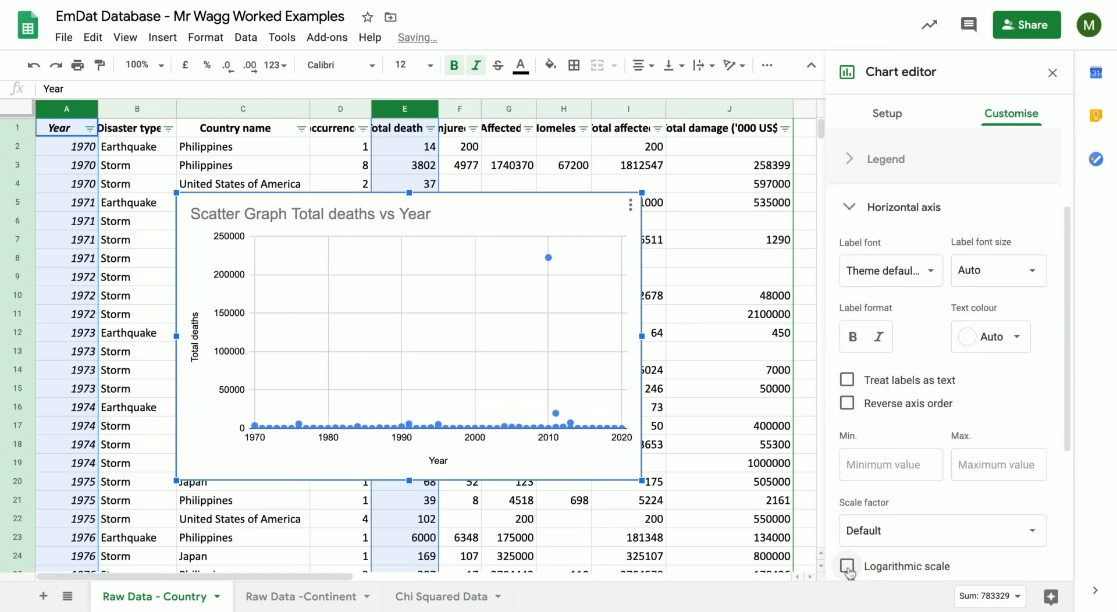
pyautogui.scroll(-4, 847, 465)
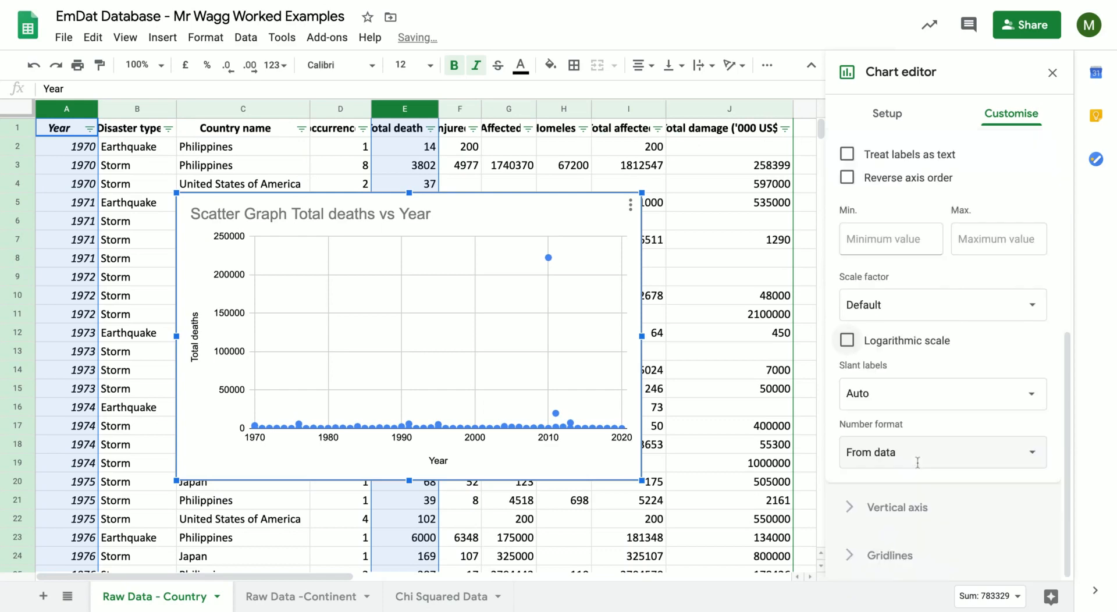
pyautogui.click(1052, 73)
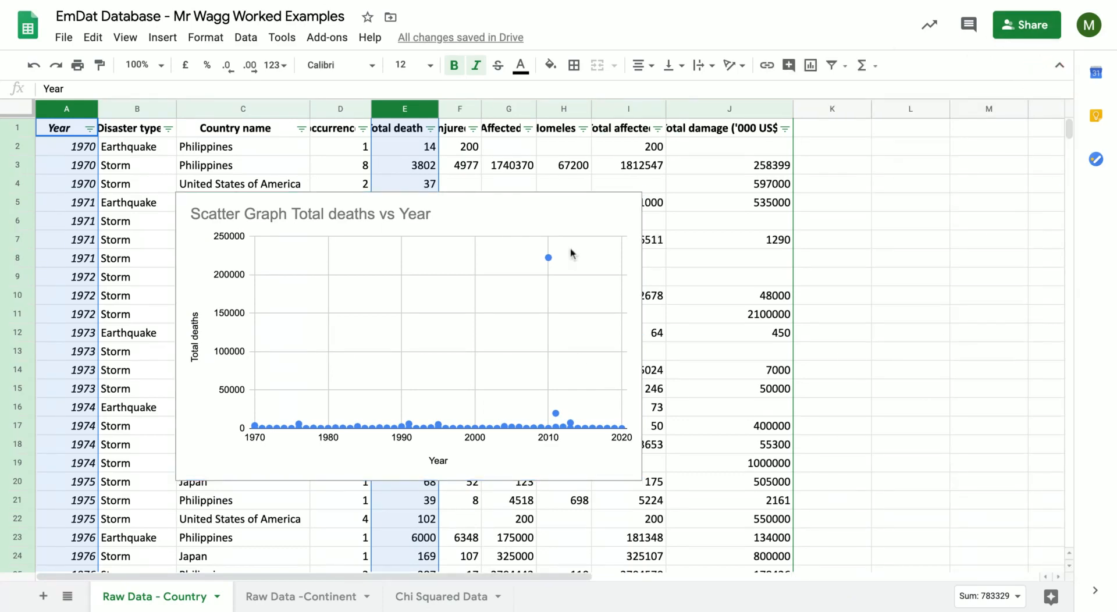
# Delete the Total deaths vs Year scatter chart from the Raw Data - Country sheet.
pyautogui.click(570, 220)
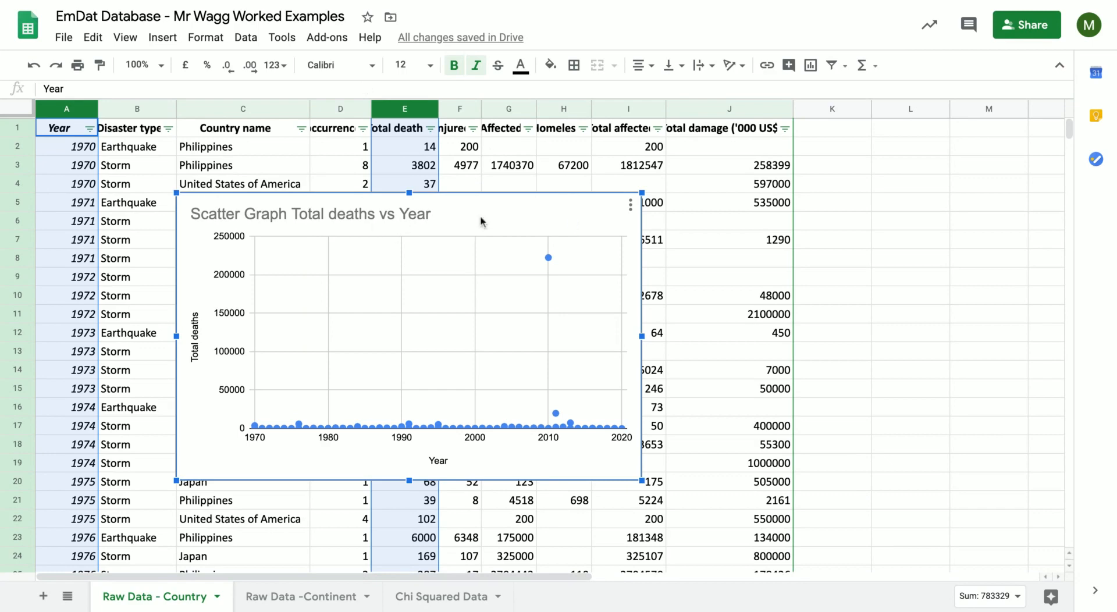
pyautogui.press('Delete')
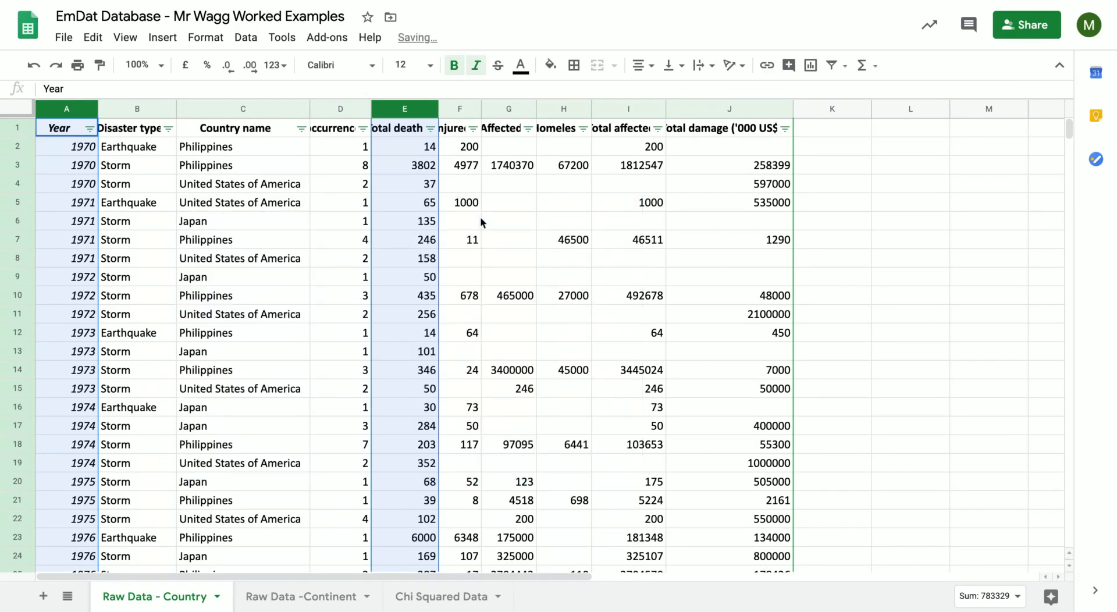
pyautogui.click(480, 219)
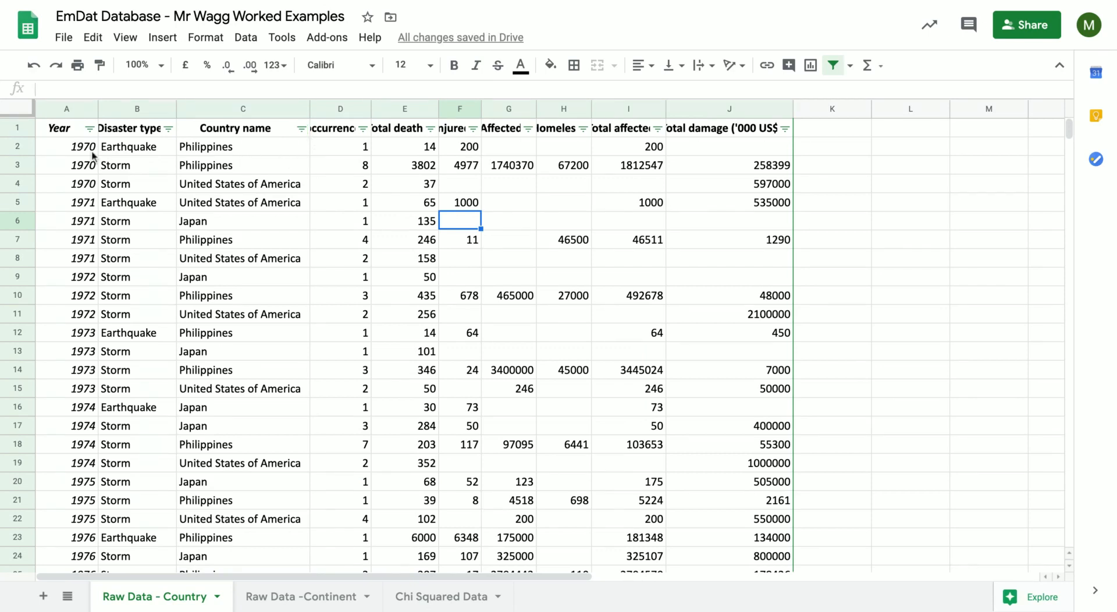
# Try selecting separate cell blocks in the Year, occurrence and Total deaths columns, clear them, and select cells A2:B12.
pyautogui.moveTo(74, 146); pyautogui.dragTo(78, 320)
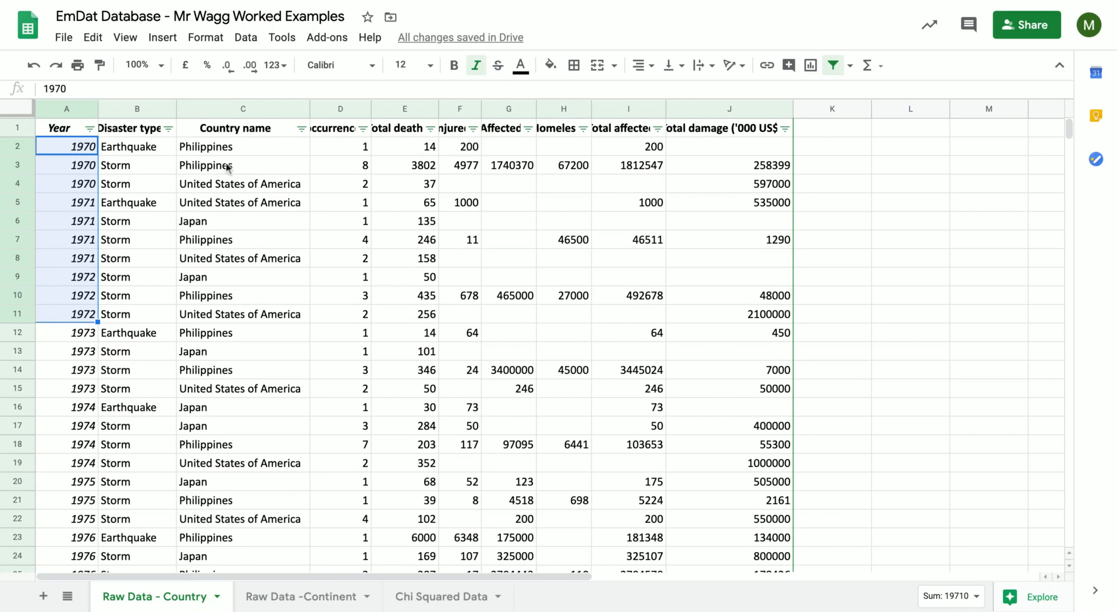
pyautogui.moveTo(349, 145); pyautogui.dragTo(346, 221)
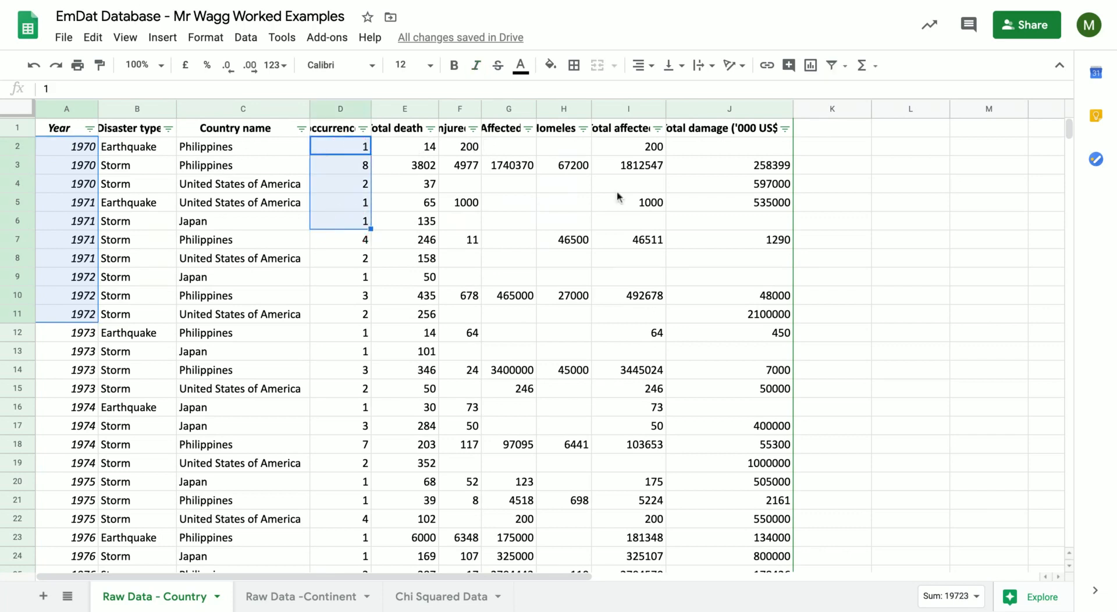
pyautogui.moveTo(355, 264); pyautogui.dragTo(358, 293)
pyautogui.keyDown('ctrl'); pyautogui.click(434, 272); pyautogui.keyUp('ctrl')
pyautogui.keyDown('ctrl'); pyautogui.click(436, 262); pyautogui.keyUp('ctrl')
pyautogui.keyDown('ctrl'); pyautogui.click(418, 240); pyautogui.keyUp('ctrl')
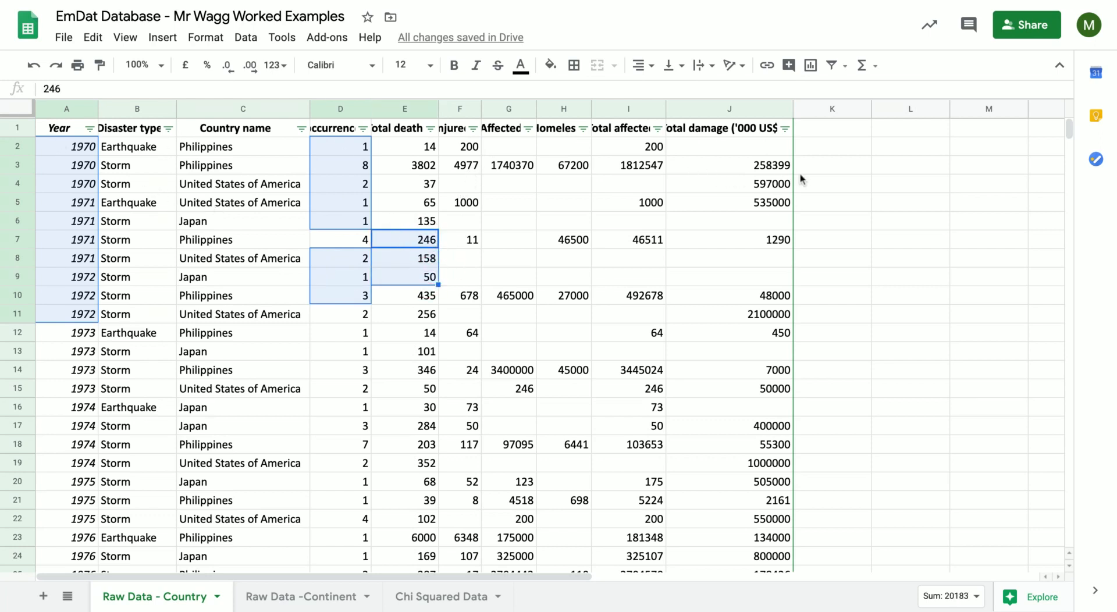
pyautogui.click(845, 172)
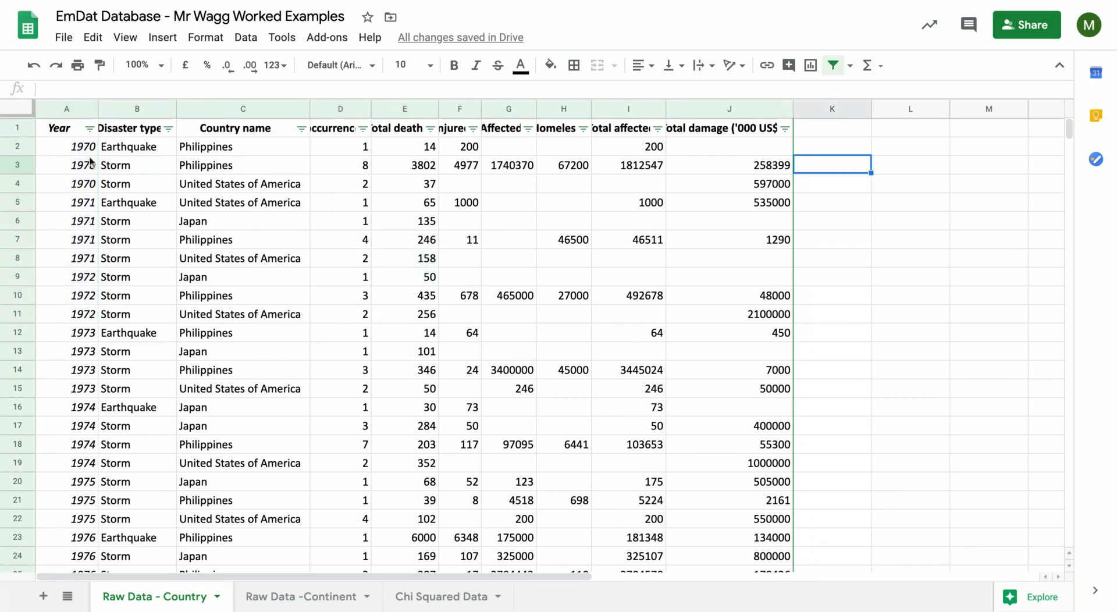
pyautogui.moveTo(82, 147); pyautogui.dragTo(156, 335)
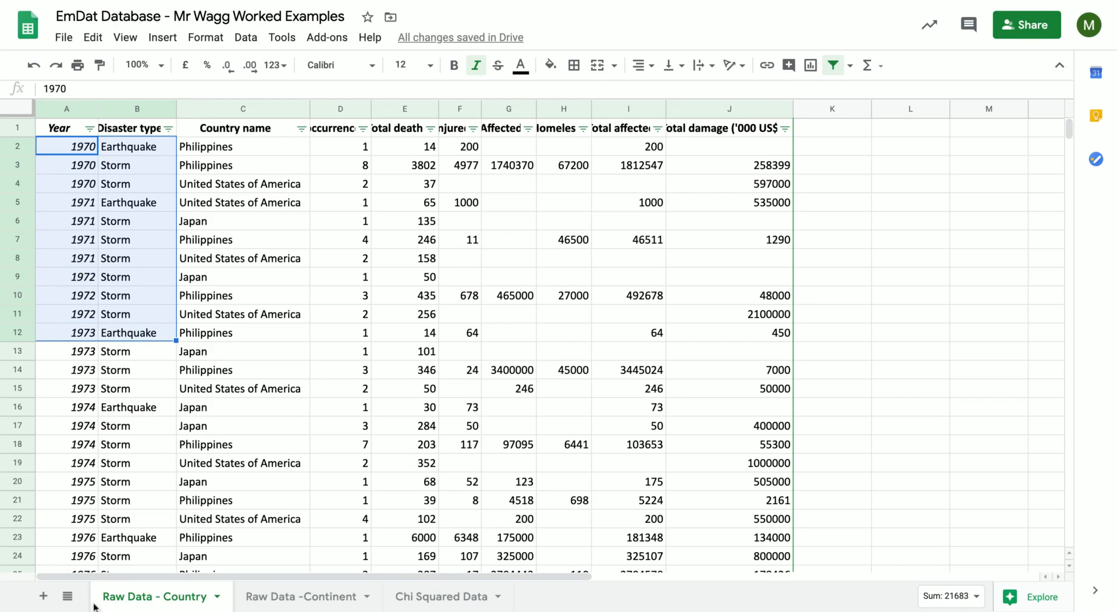
# Add a new sheet to the spreadsheet and name it "Copy data".
pyautogui.click(43, 597)
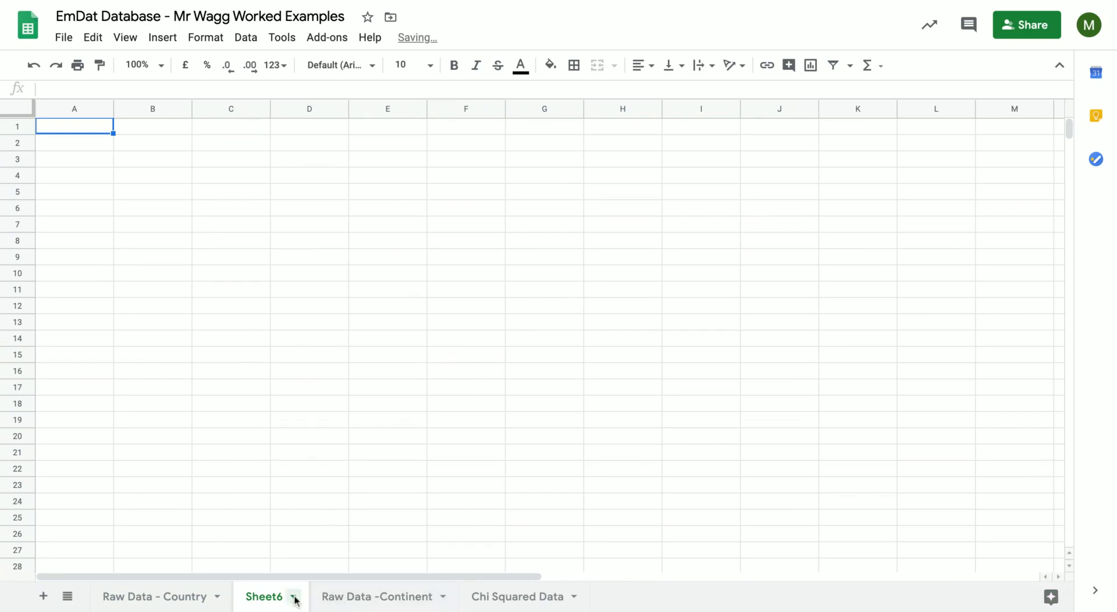
pyautogui.click(278, 599)
pyautogui.moveTo(282, 389)
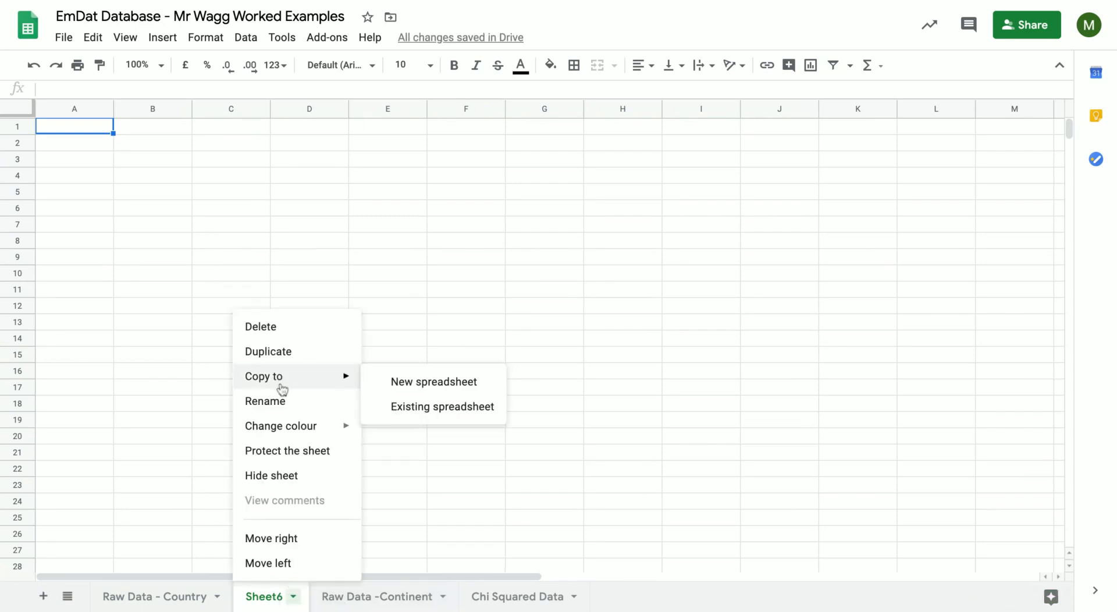
pyautogui.click(275, 409)
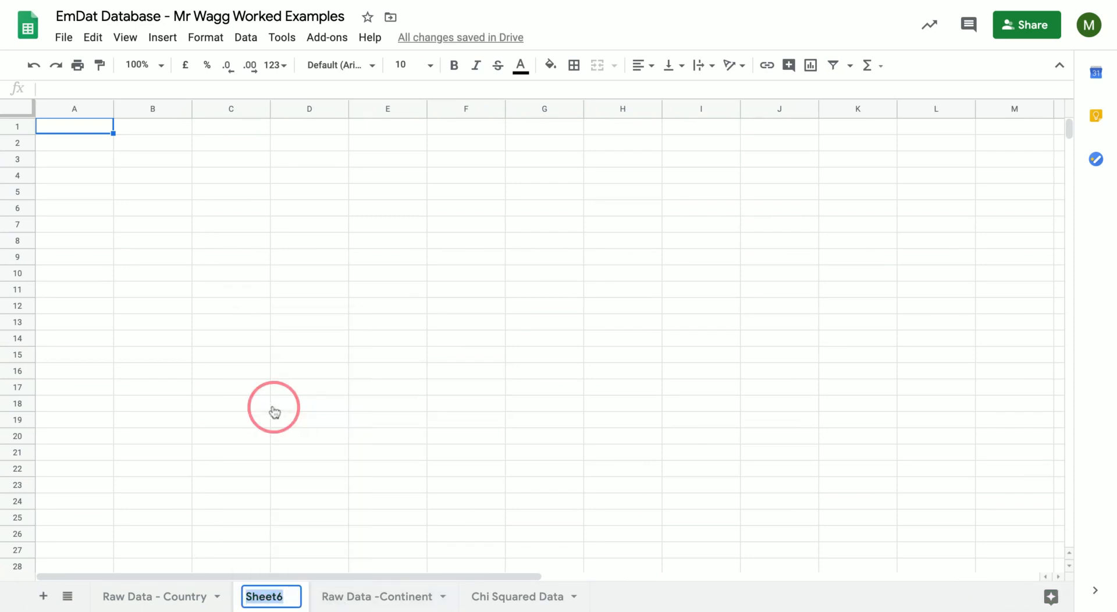
pyautogui.write('Copy data')
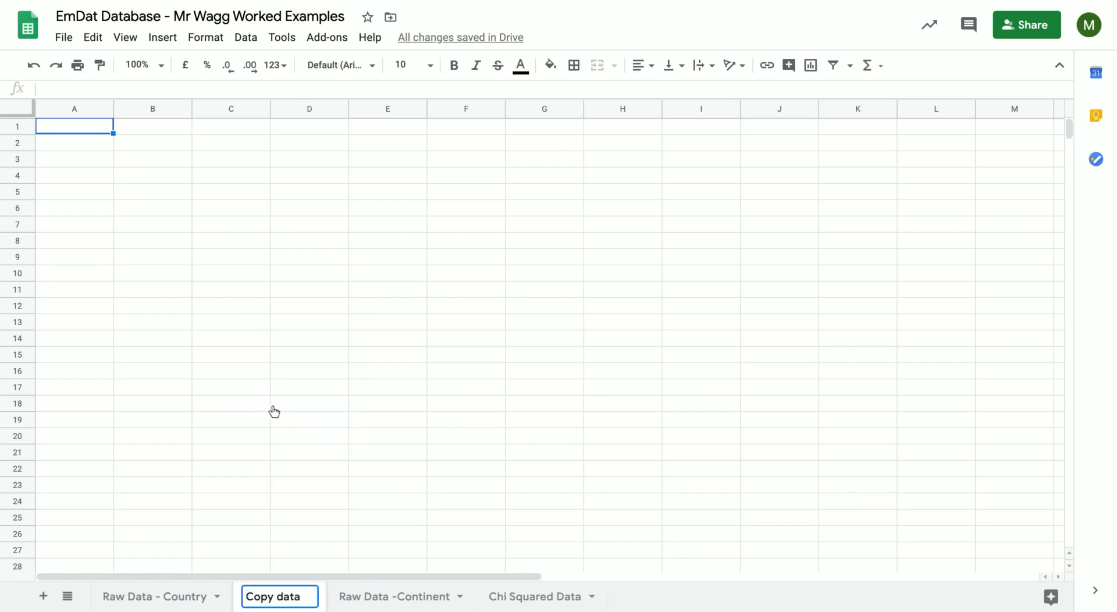
pyautogui.click(274, 408)
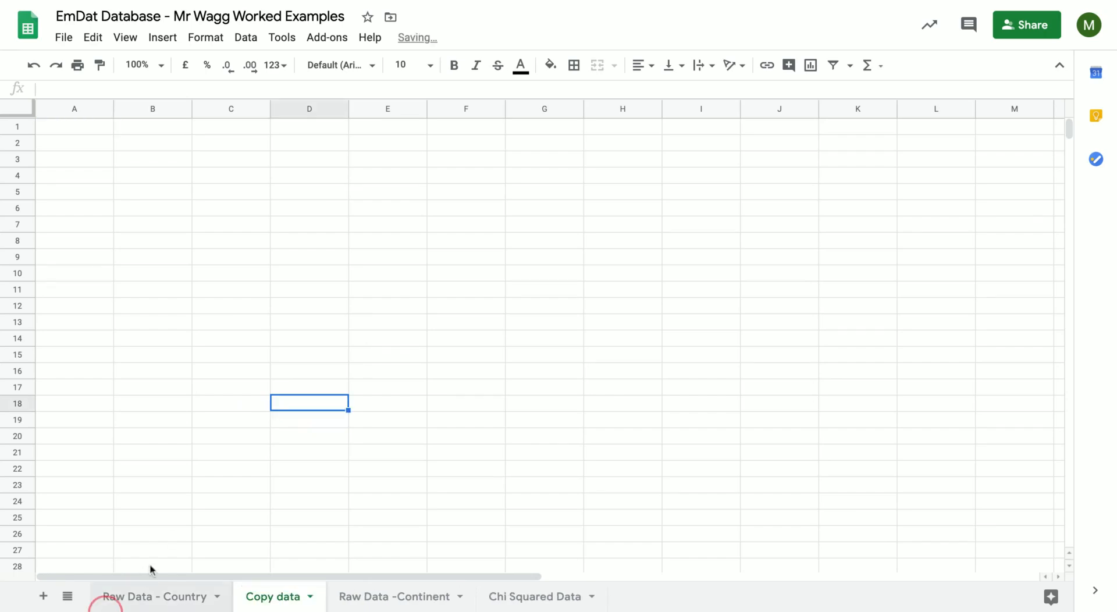
# Filter the Country name column on the Raw Data - Country sheet to keep only Haiti.
pyautogui.click(144, 596)
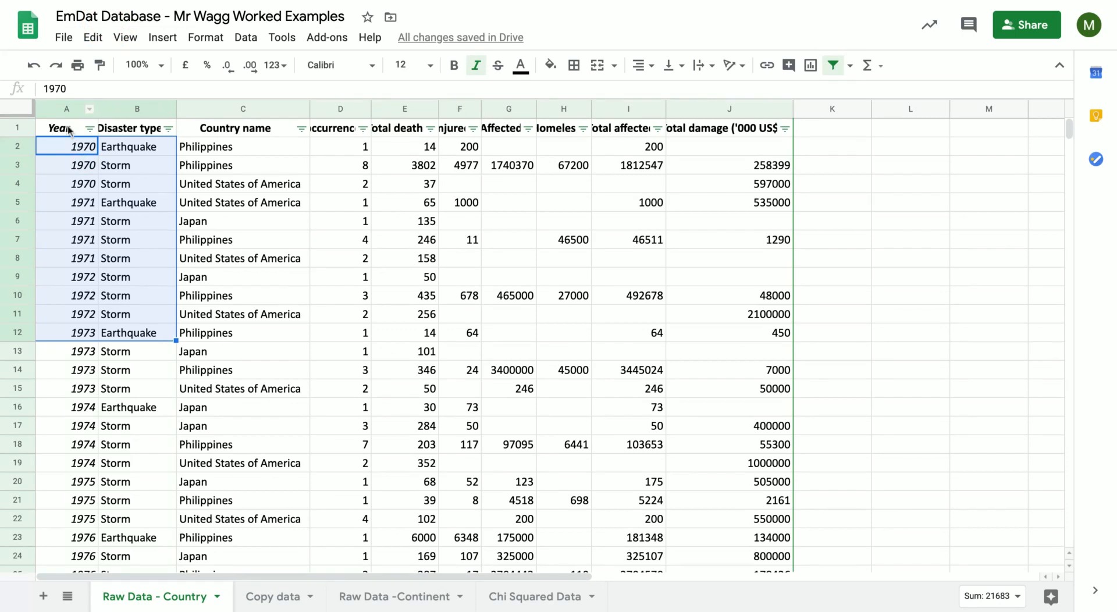
pyautogui.click(301, 128)
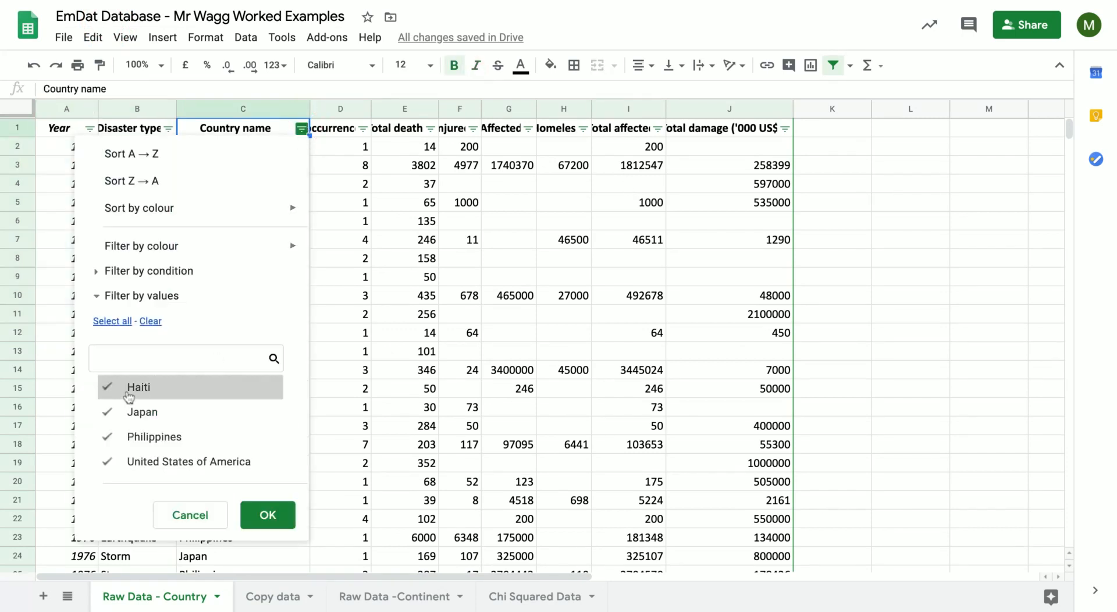
pyautogui.click(128, 412)
pyautogui.click(129, 436)
pyautogui.click(129, 461)
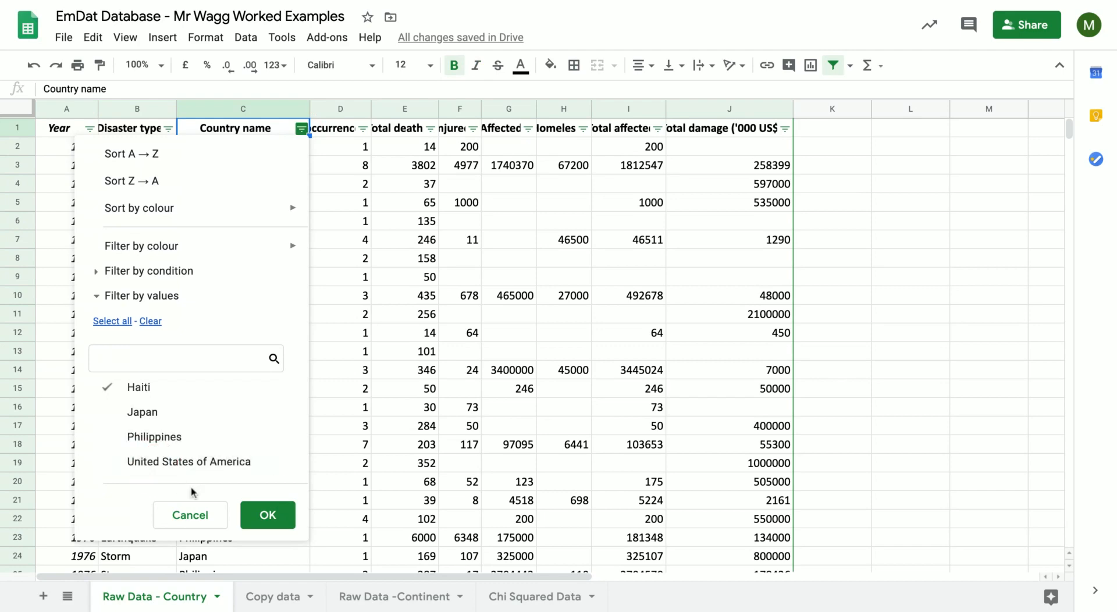
pyautogui.click(247, 516)
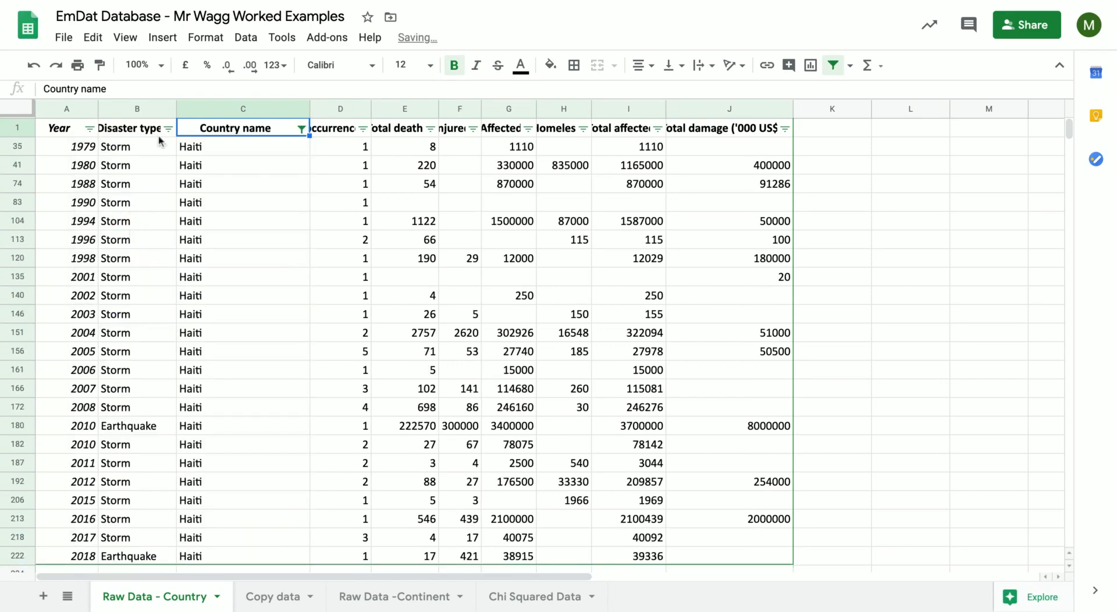
# Filter the Disaster type column to exclude Storm and keep only Earthquake.
pyautogui.click(168, 128)
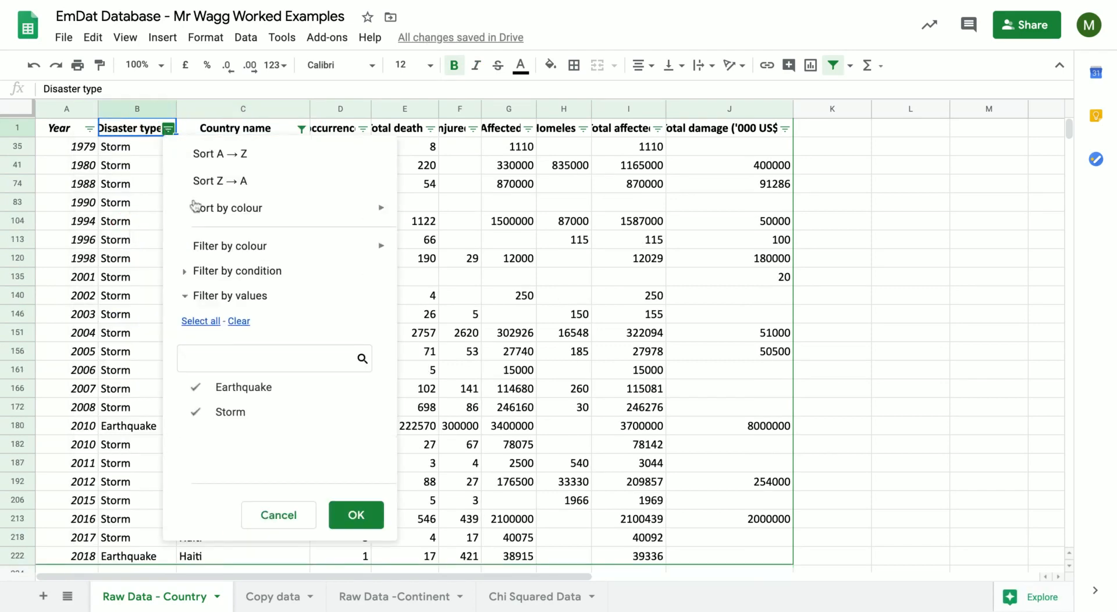
pyautogui.click(230, 411)
pyautogui.click(356, 515)
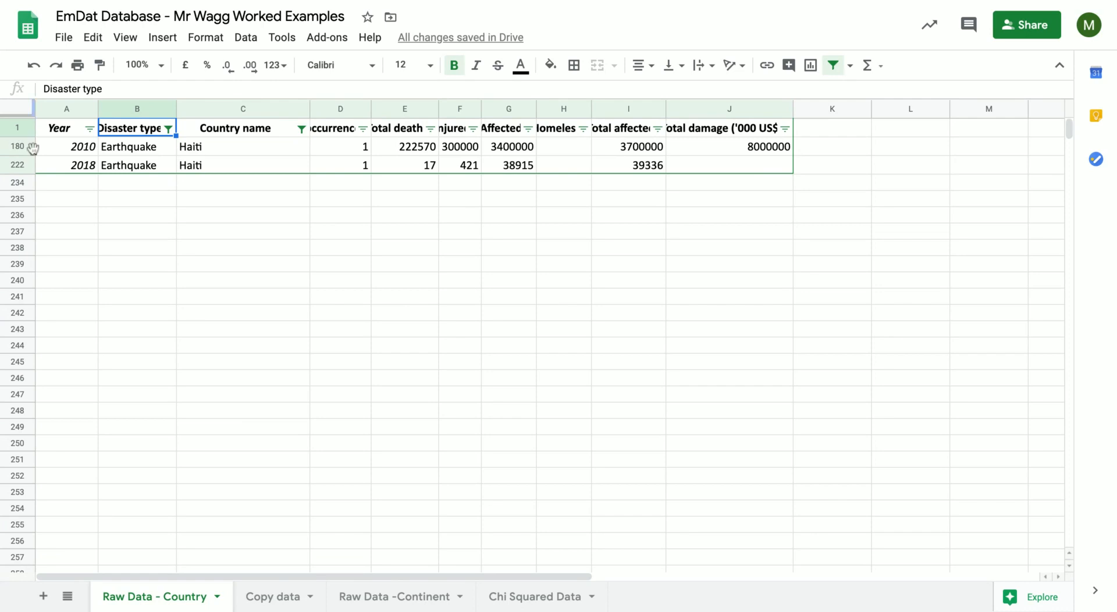
# Copy the header row and the filtered Haiti earthquake rows into the Copy data sheet, starting at cell A1.
pyautogui.moveTo(48, 132); pyautogui.dragTo(757, 164)
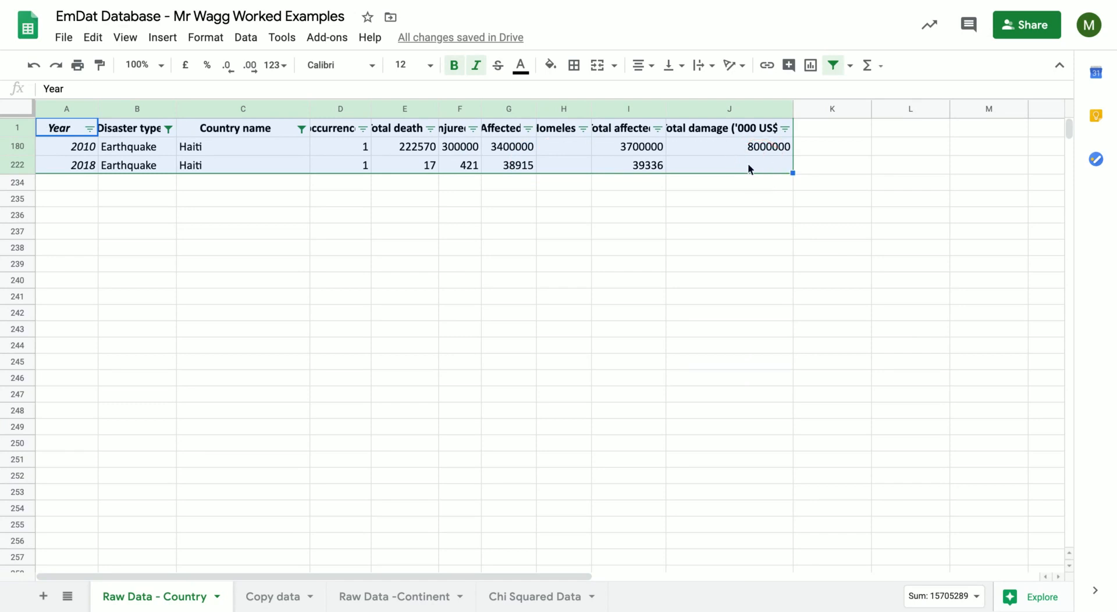
pyautogui.hotkey('ctrl', 'c')
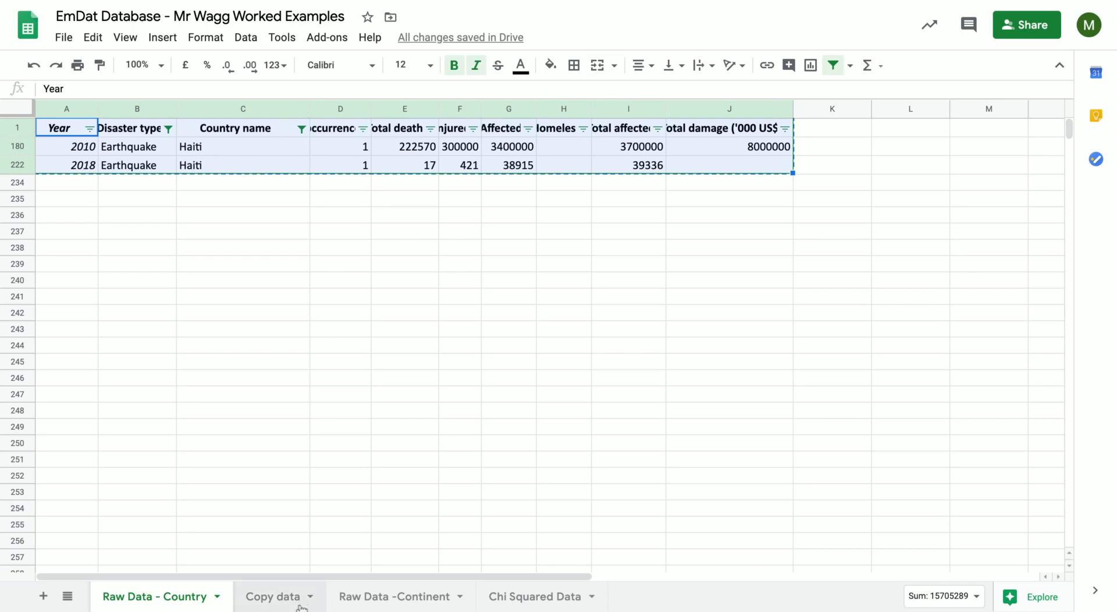
pyautogui.click(72, 180)
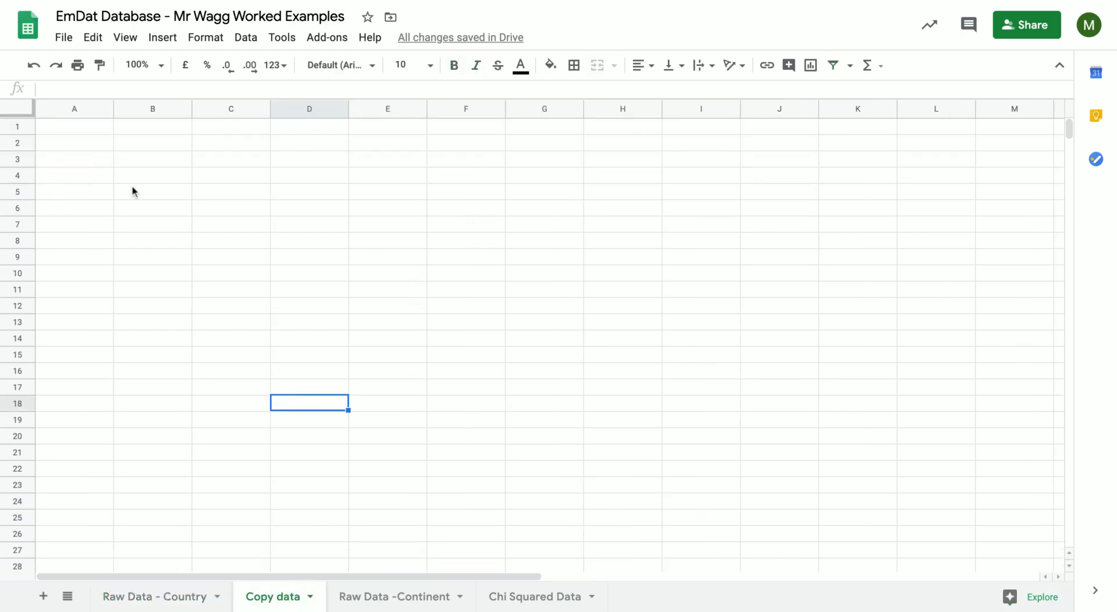
pyautogui.click(45, 127)
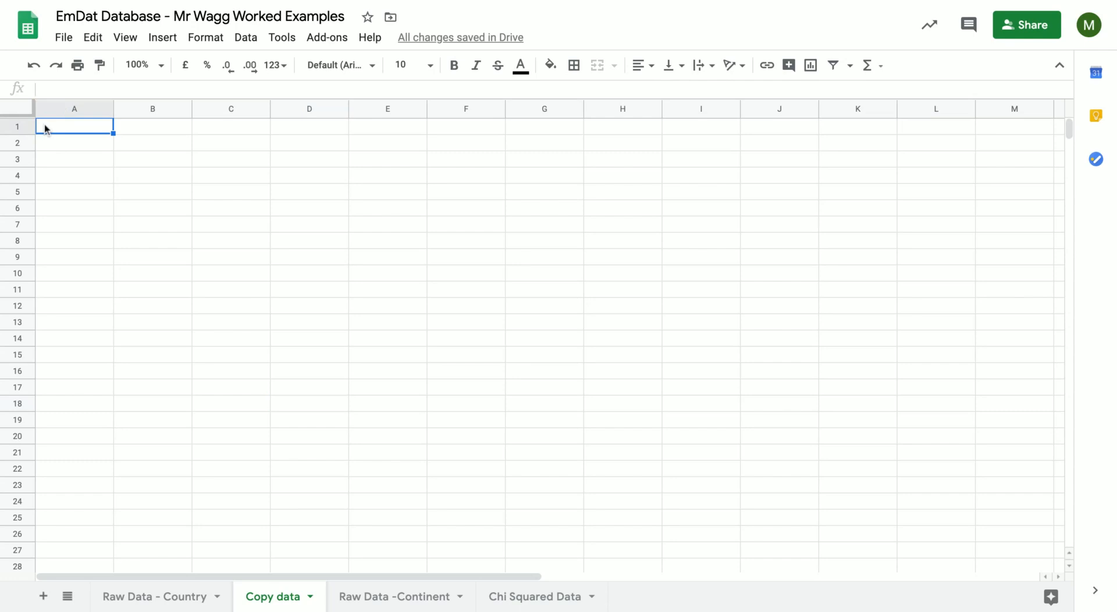
pyautogui.hotkey('ctrl', 'v')
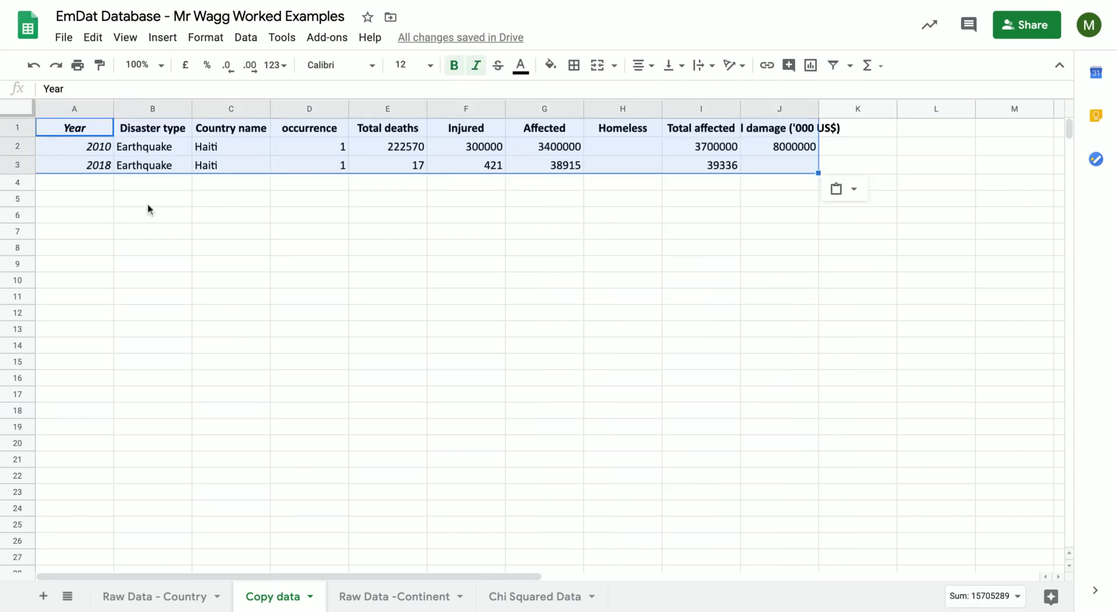
pyautogui.hotkey('ctrl', 'c')
pyautogui.click(150, 202)
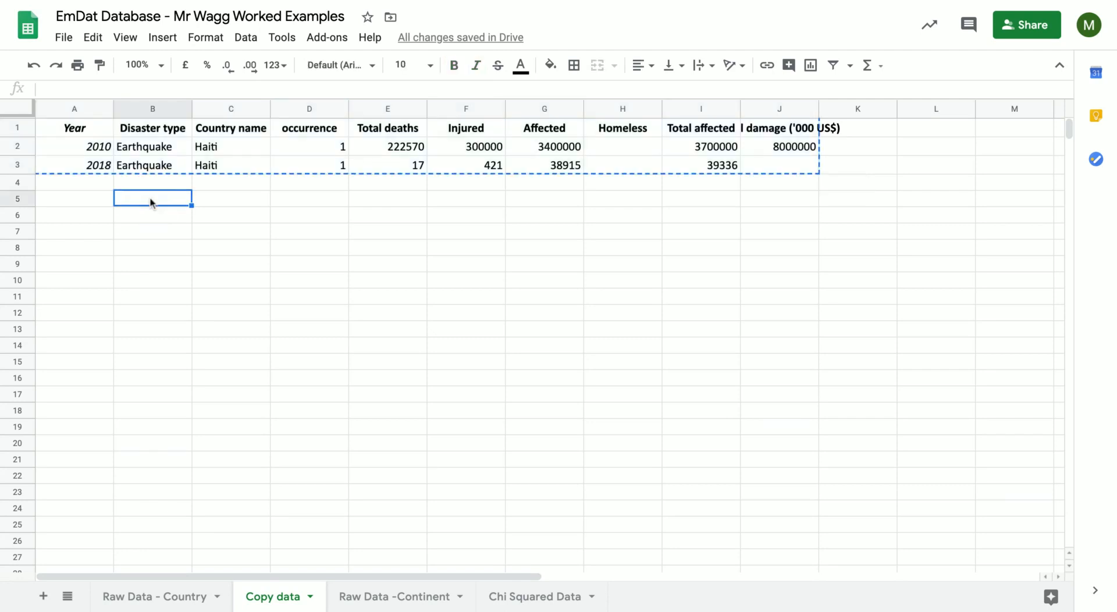
# Move the copied Haiti earthquake table, including its header row, to start at cell B5 of the Copy data sheet.
pyautogui.hotkey('ctrl', 'v')
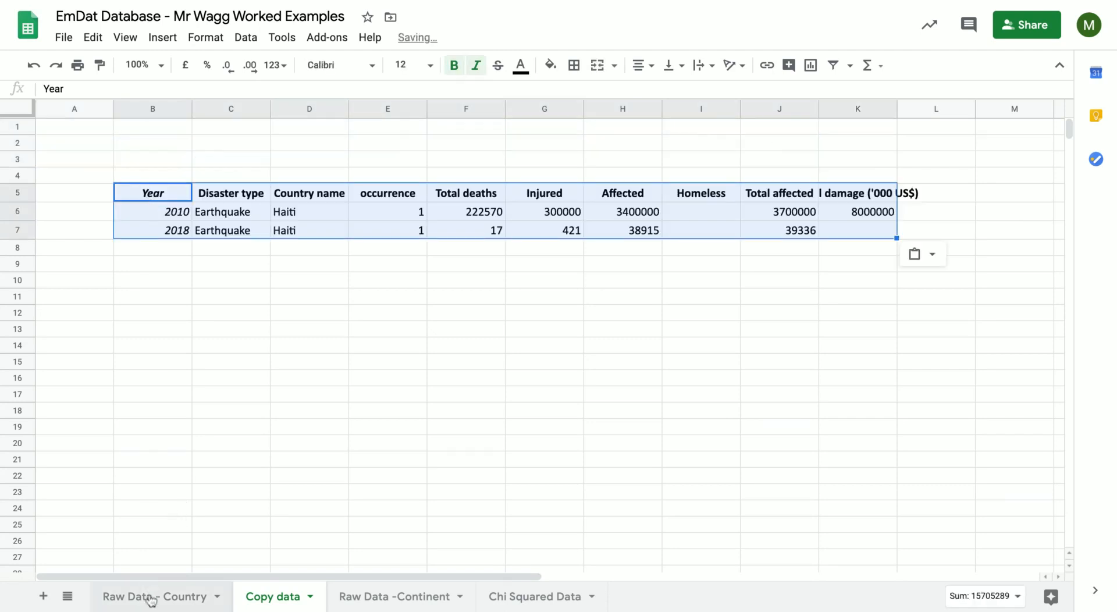
pyautogui.hotkey('ctrl', 'shift', 'pageup')
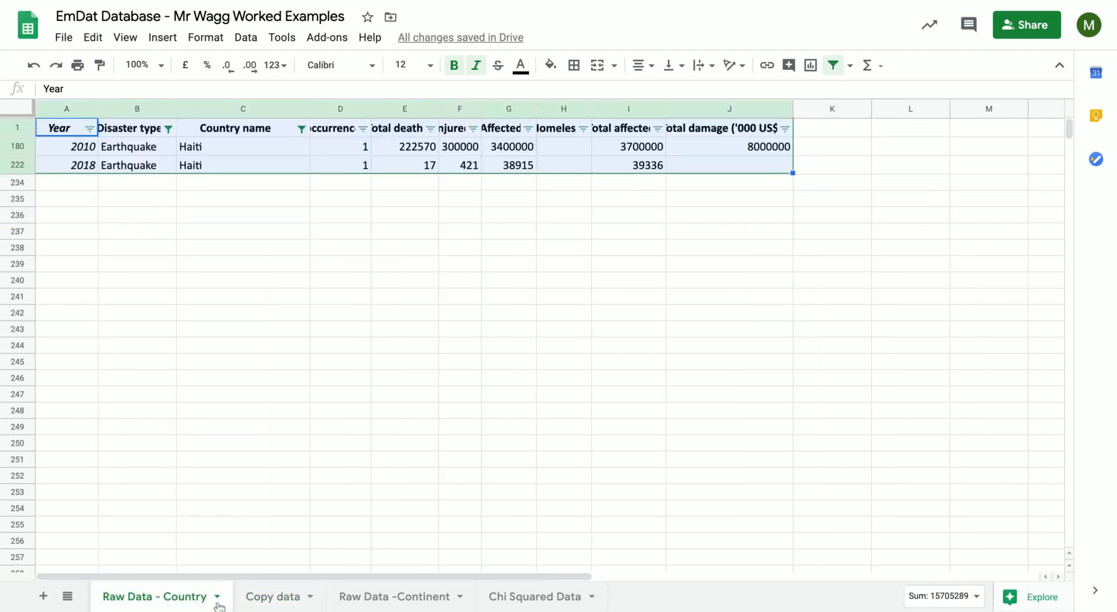
pyautogui.hotkey('ctrl', 'shift', 'pagedown')
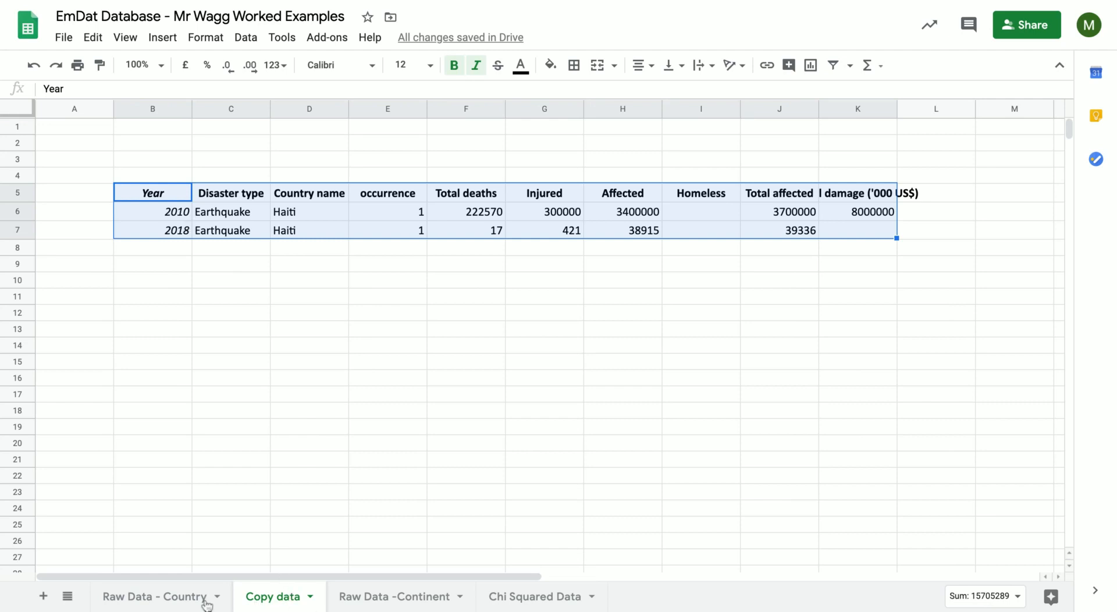
# Reset the Disaster type filter on the Raw Data - Country sheet to include all disaster types.
pyautogui.click(157, 601)
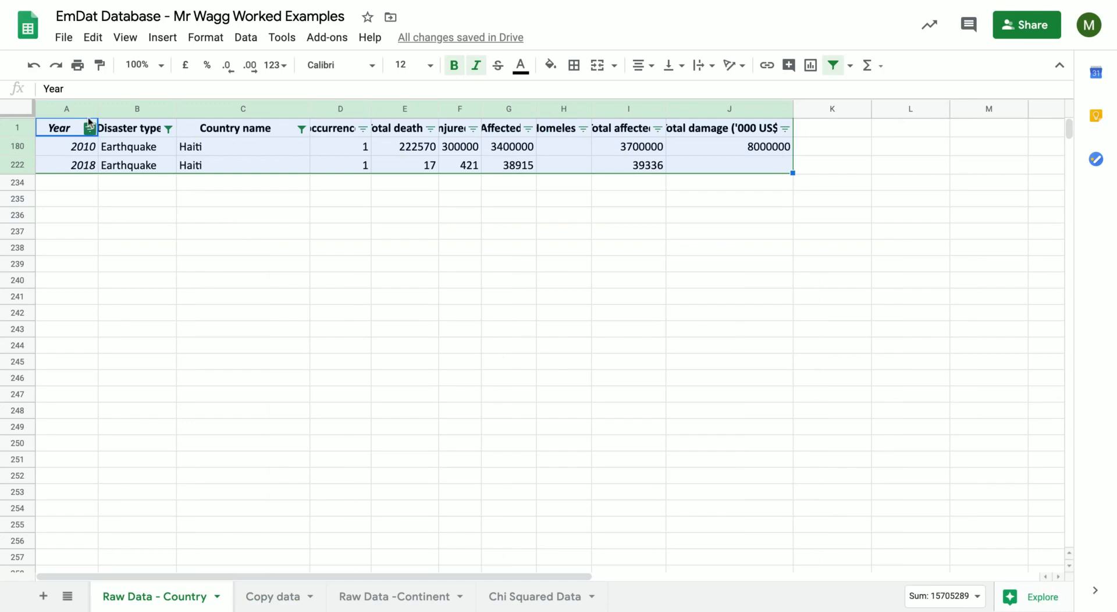
pyautogui.click(166, 128)
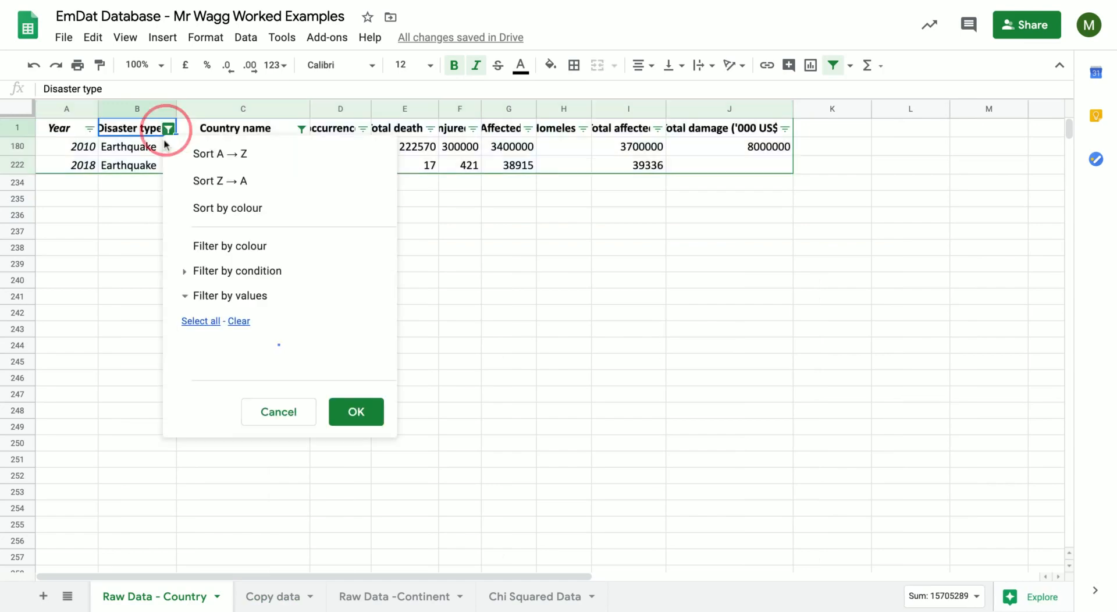
pyautogui.click(200, 321)
pyautogui.click(337, 514)
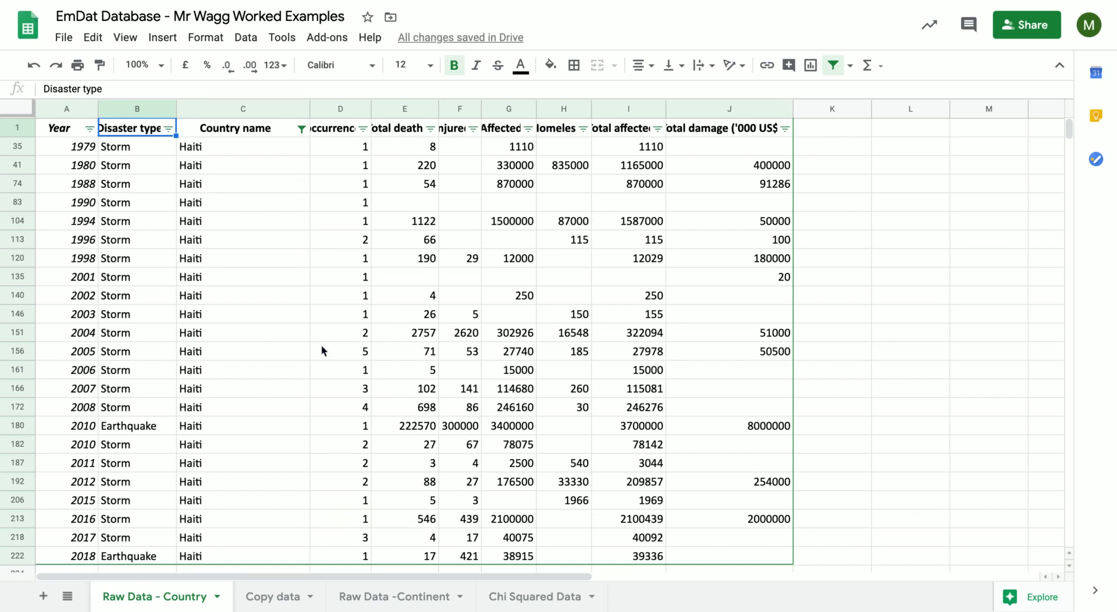
# Search the filtered Haiti records for 2010 and examine the matching rows.
pyautogui.hotkey('ctrl', 'f')
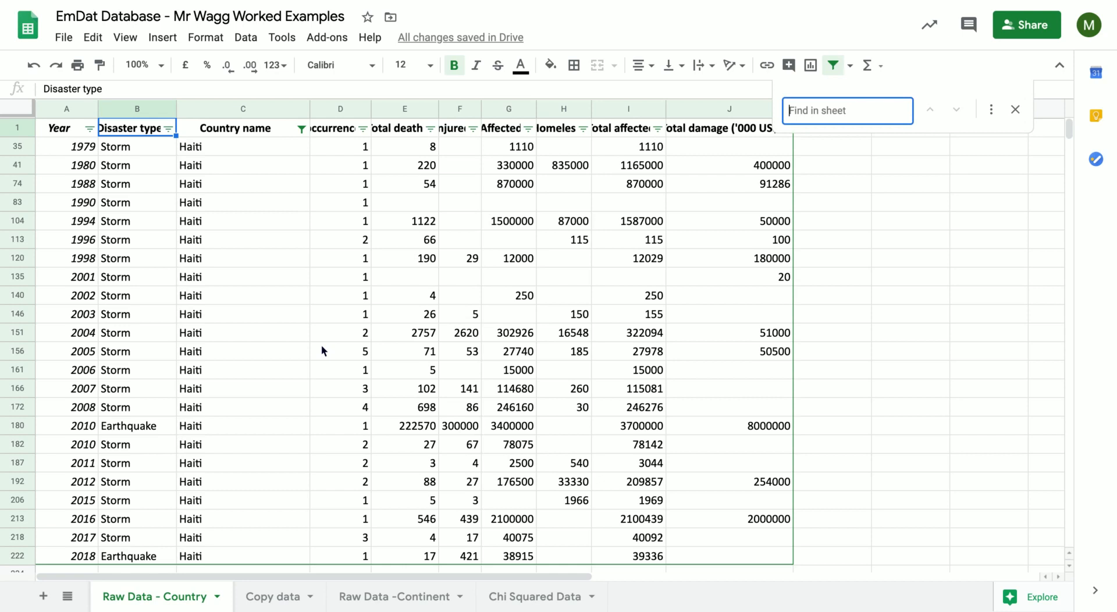
pyautogui.write('2010')
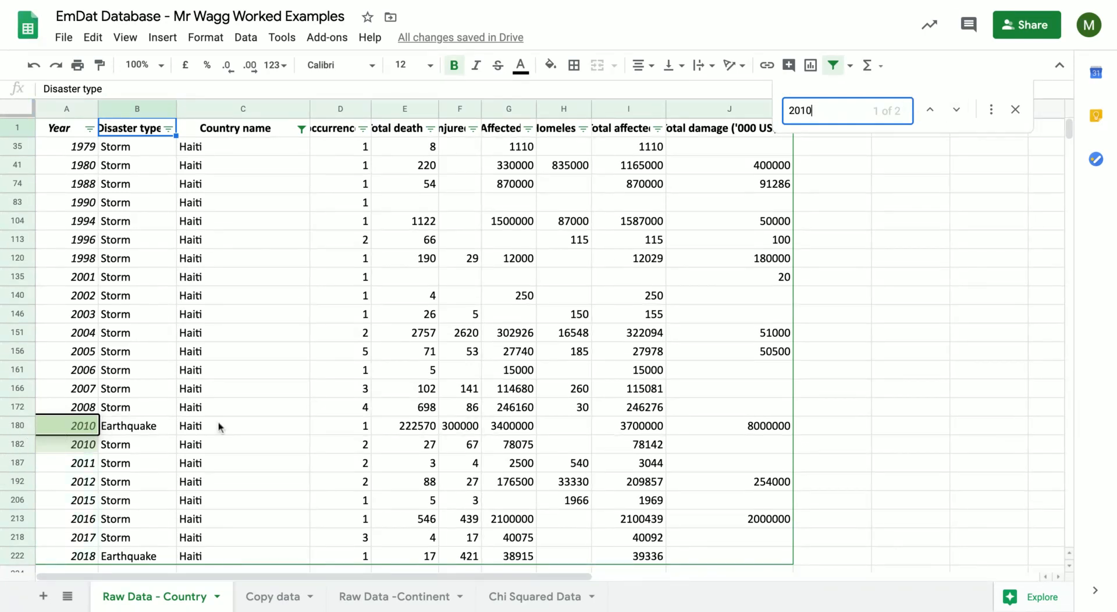
pyautogui.click(62, 443)
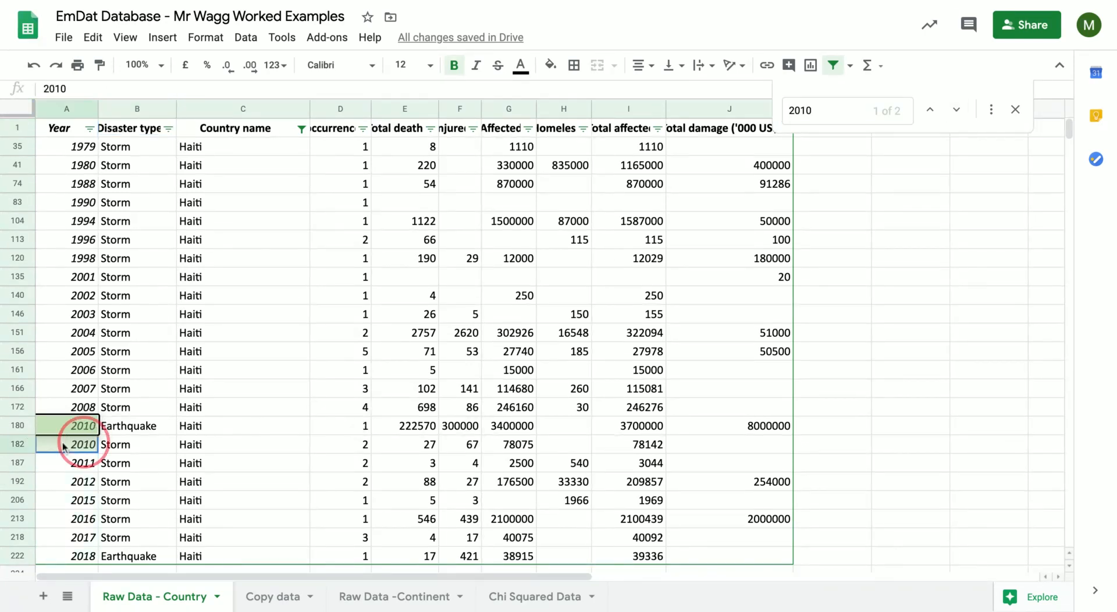
pyautogui.moveTo(62, 442); pyautogui.dragTo(764, 428)
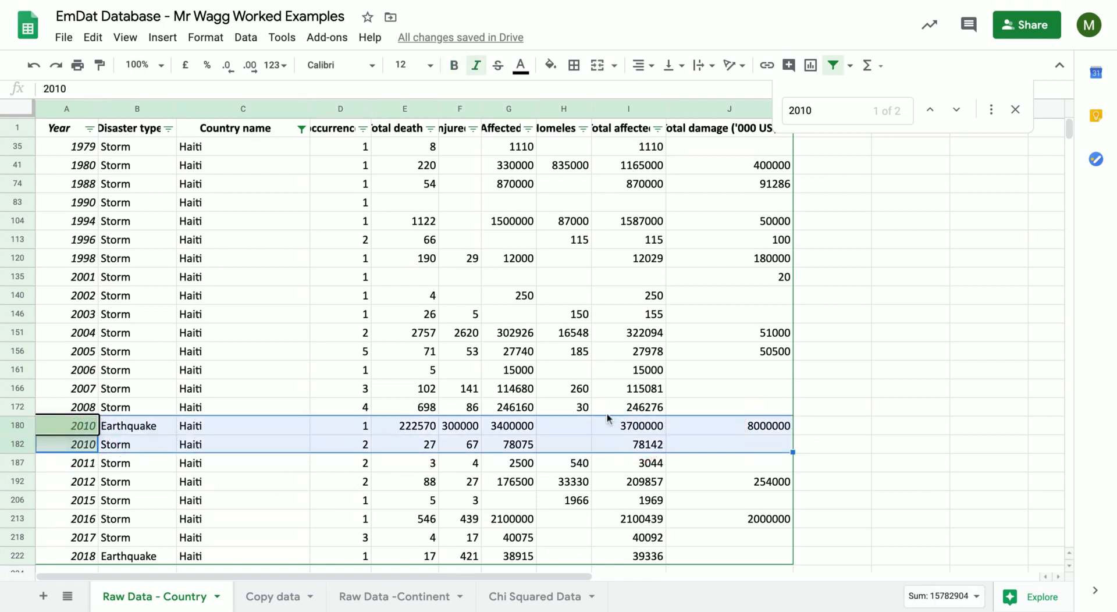
pyautogui.click(1015, 111)
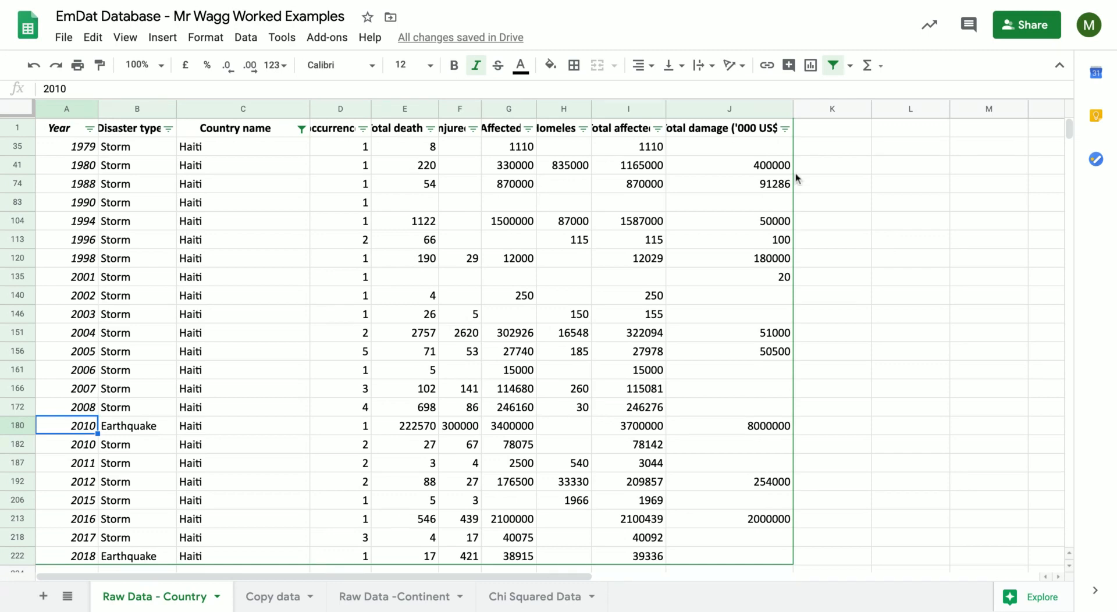
pyautogui.scroll(-1, 786, 451)
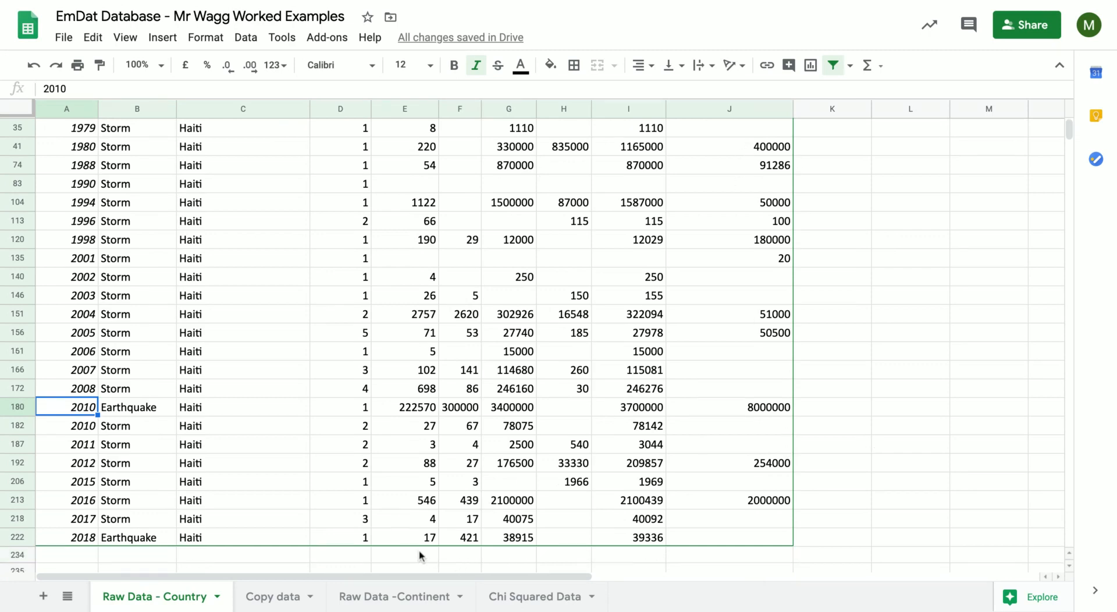
pyautogui.scroll(1, 697, 331)
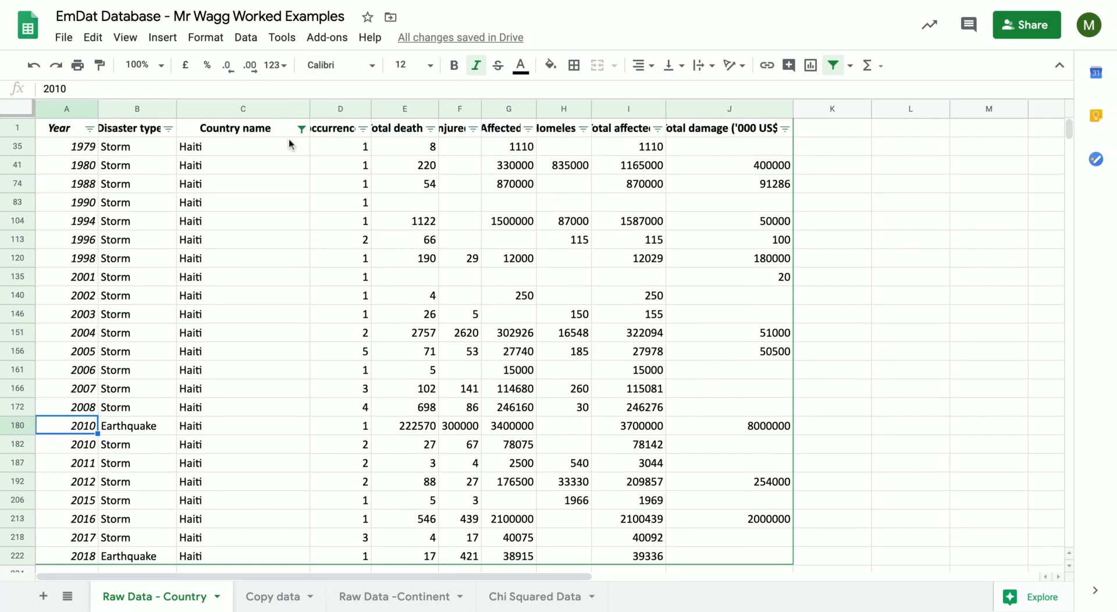
# Sum the Total deaths range E35:E222 in cell L35.
pyautogui.click(876, 146)
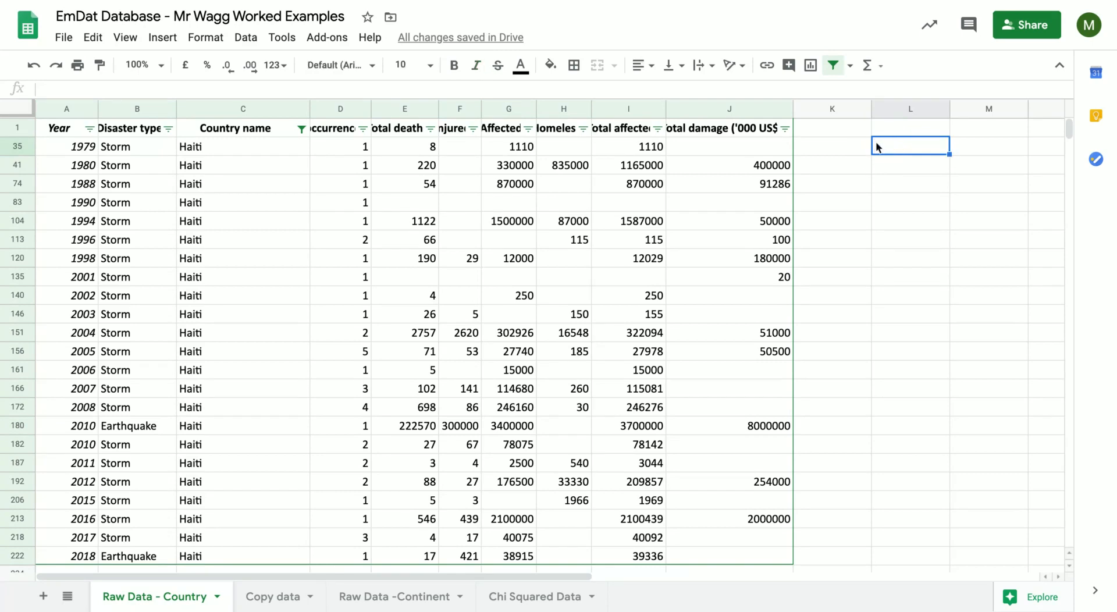
pyautogui.write('=')
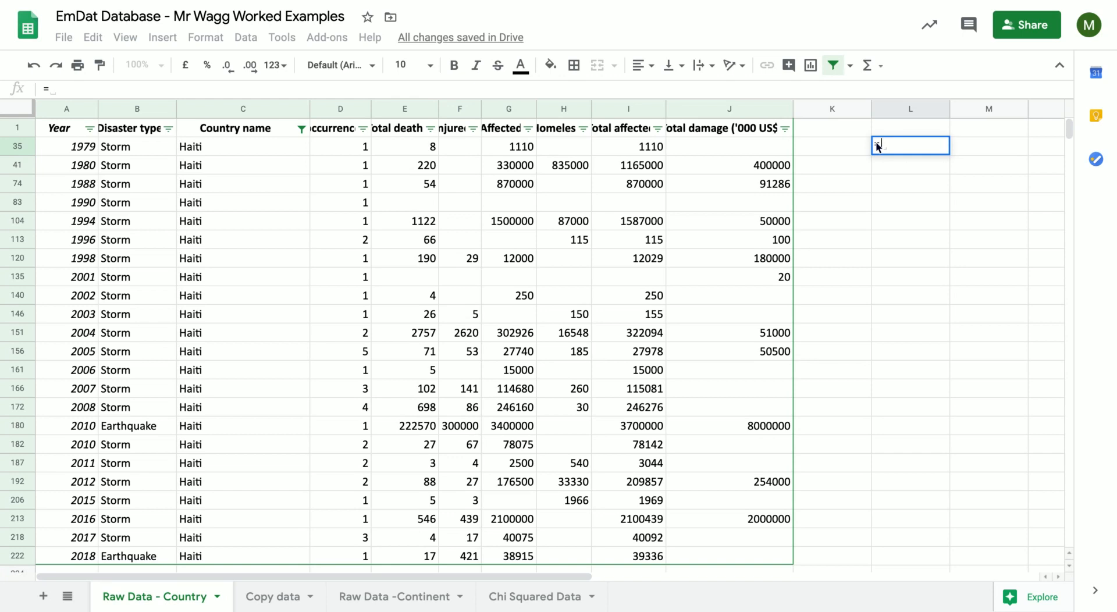
pyautogui.write('sum')
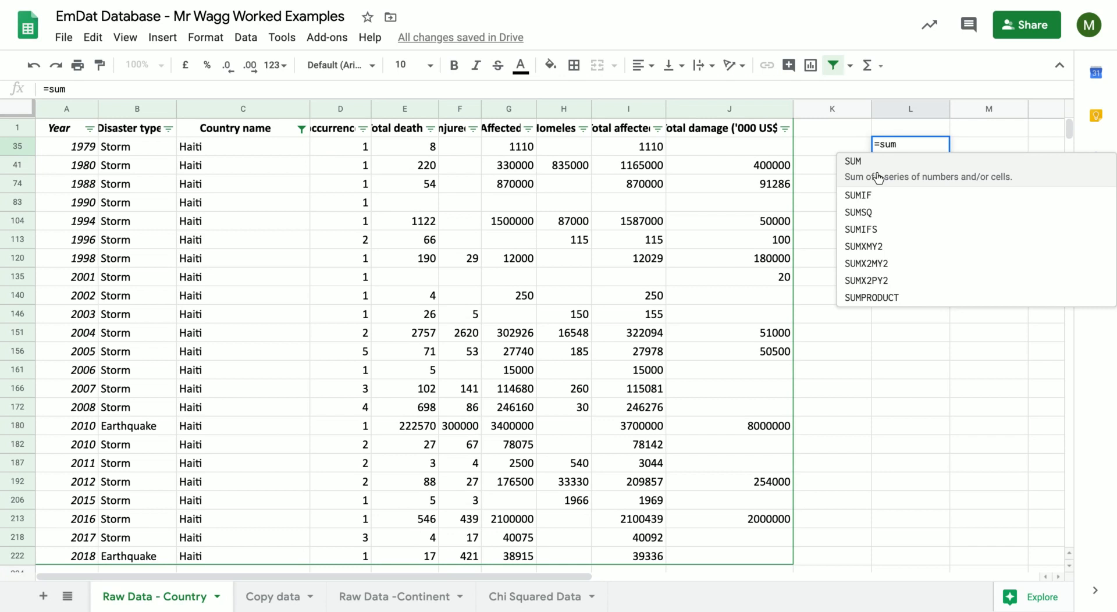
pyautogui.write('(')
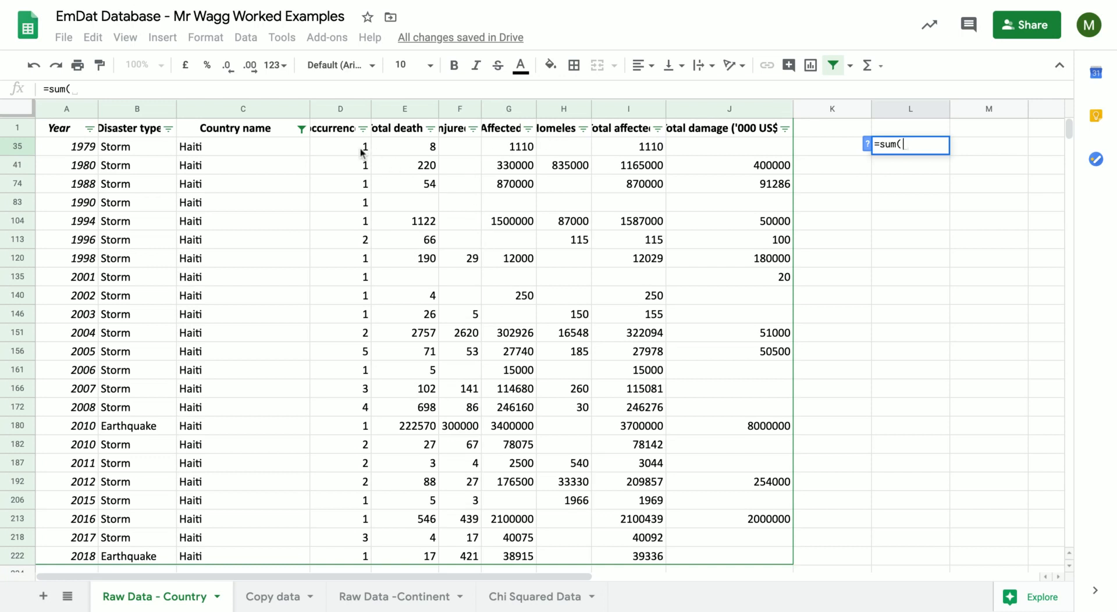
pyautogui.moveTo(392, 147); pyautogui.dragTo(417, 551)
pyautogui.write(')')
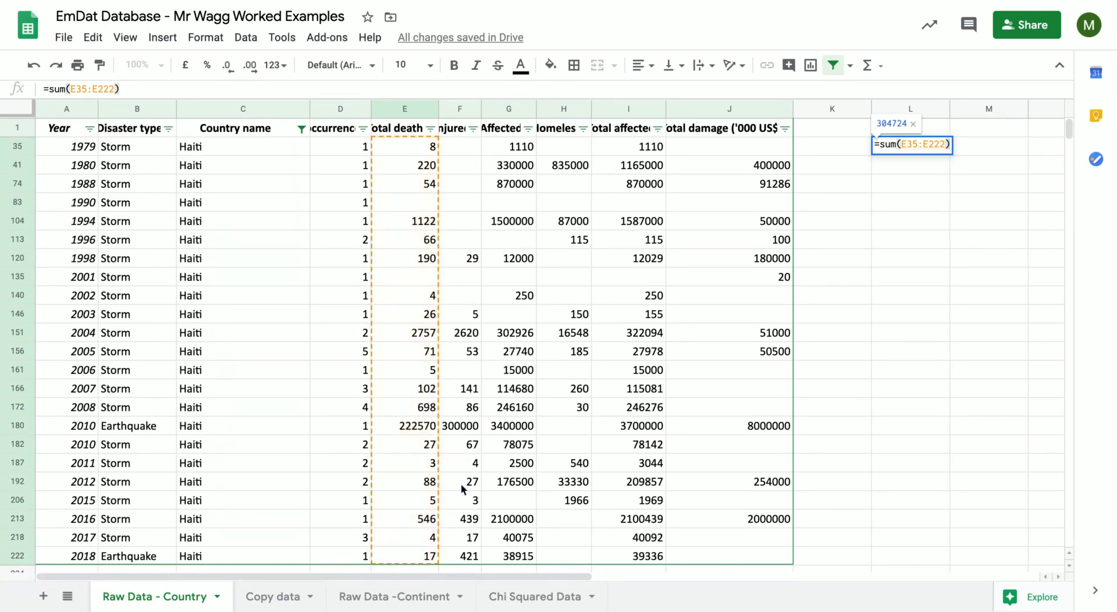
pyautogui.press('Return')
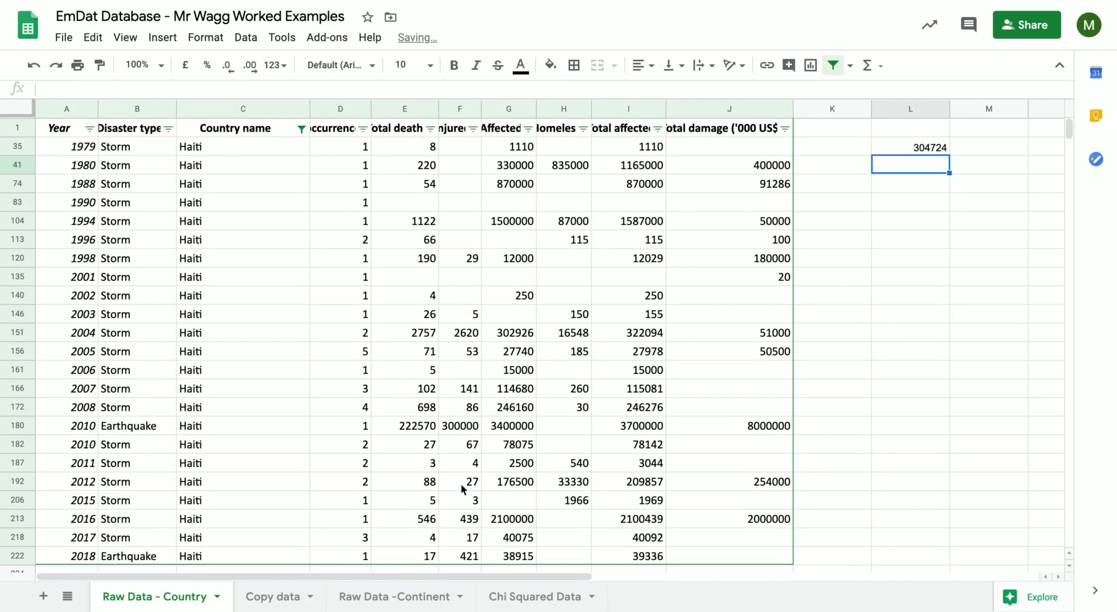
# Try to calculate the mean of the total deaths in cell L35 with the formula =mean(E35:E222).
pyautogui.click(943, 150)
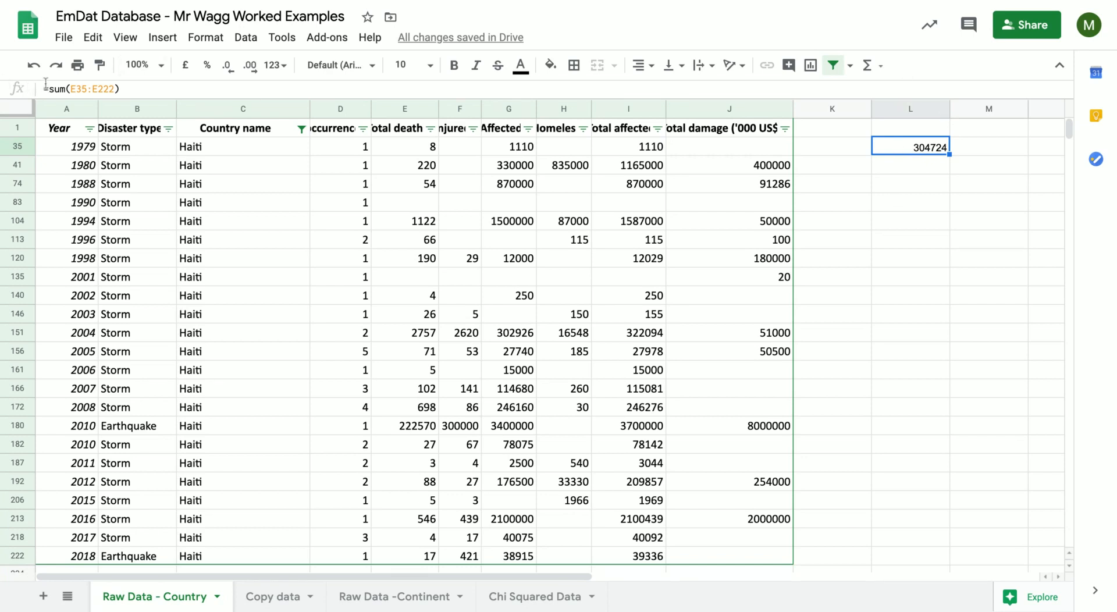
pyautogui.click(64, 88)
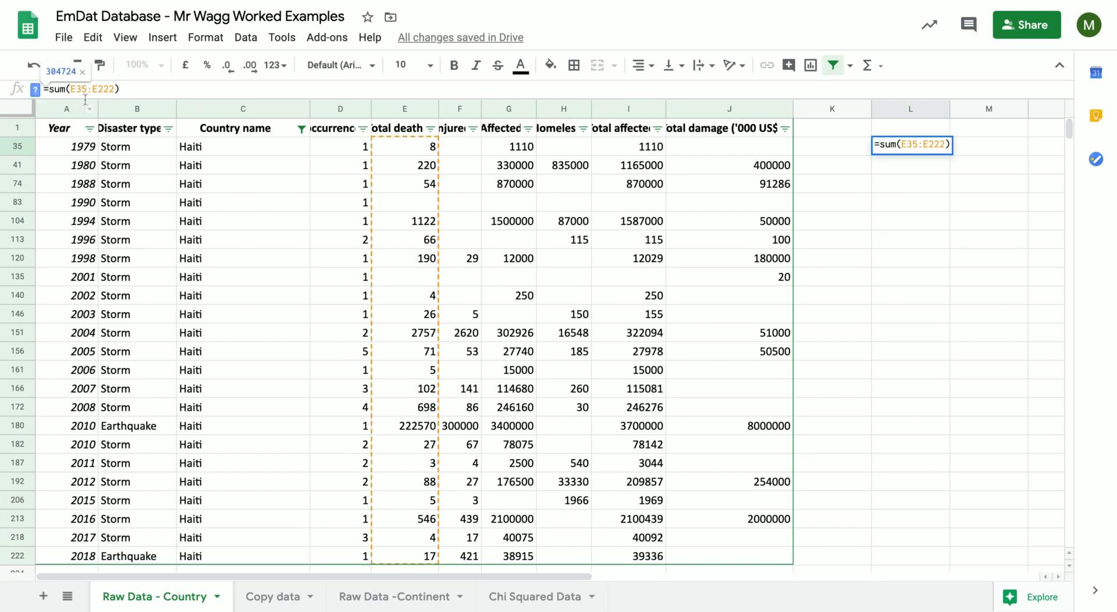
pyautogui.press('BackSpace')
pyautogui.press('BackSpace')
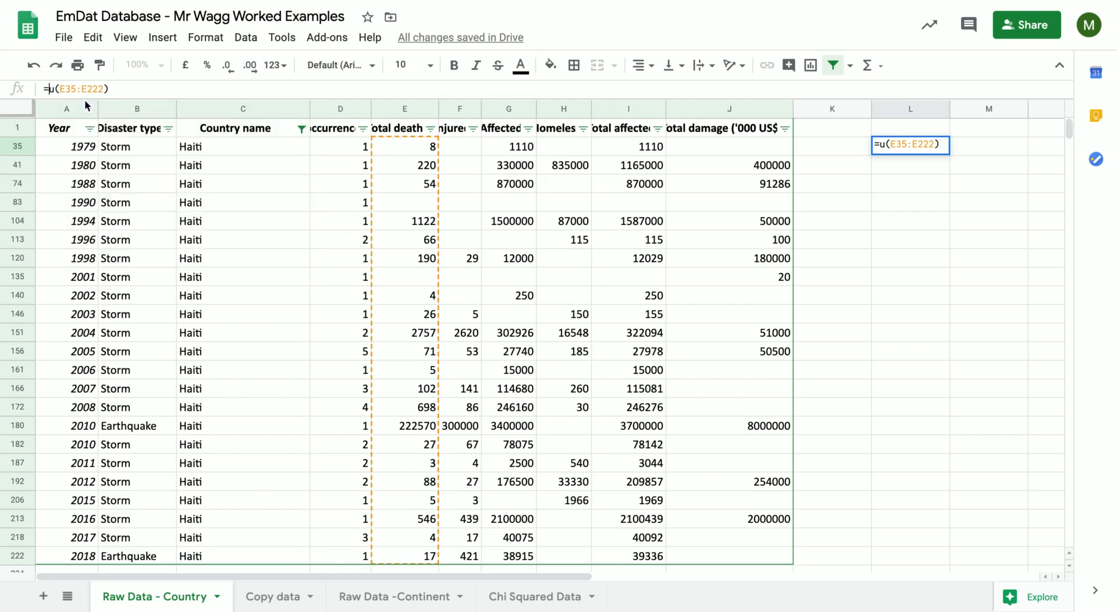
pyautogui.press('Delete')
pyautogui.write('men')
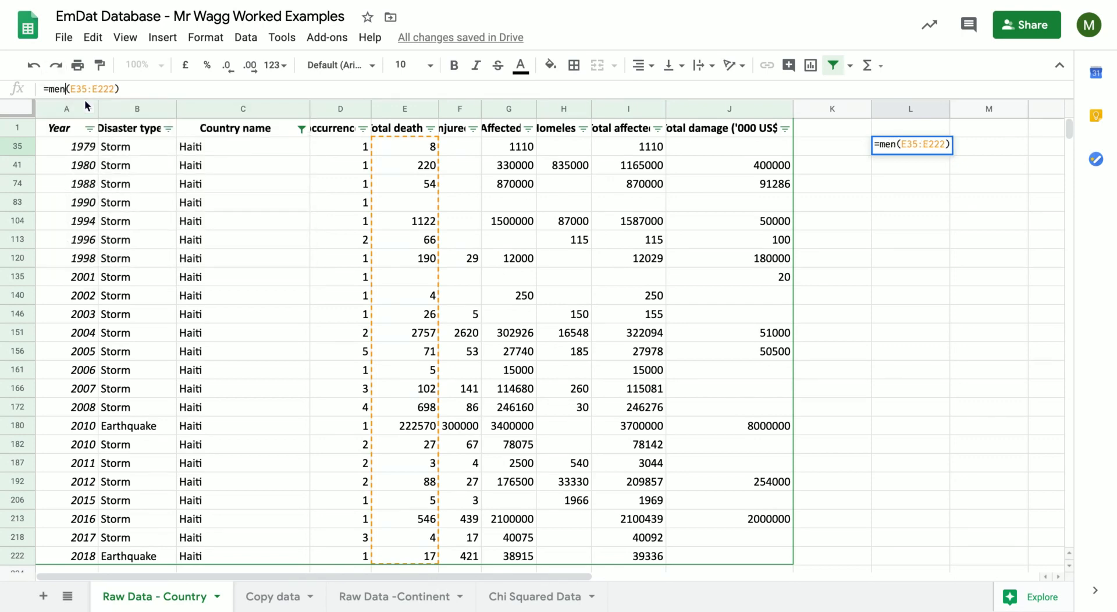
pyautogui.press('BackSpace')
pyautogui.write('an')
pyautogui.press('Return')
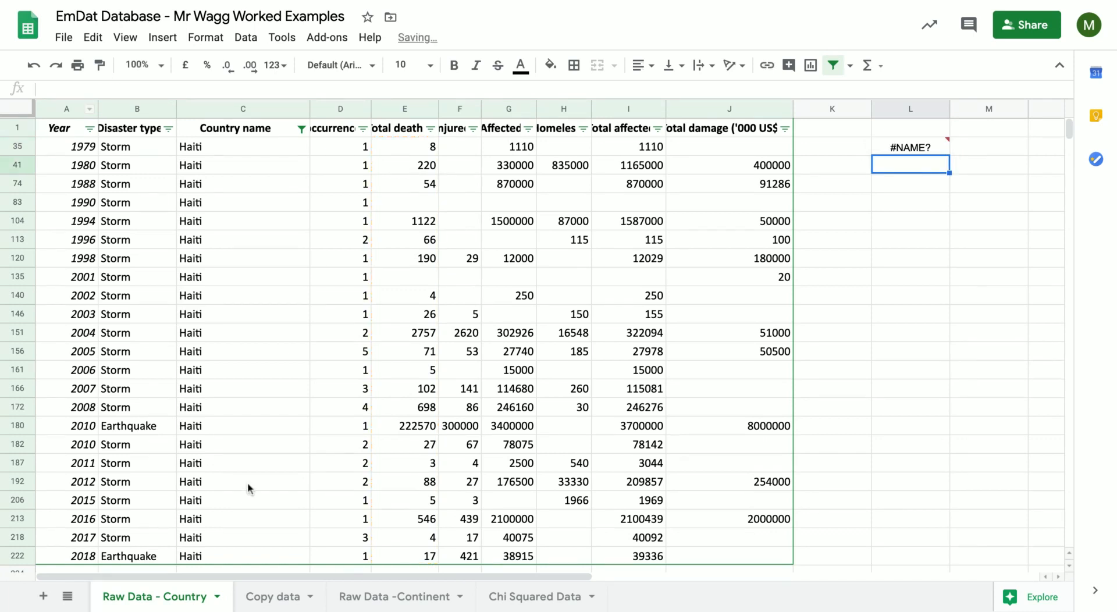
# Replace the function name in the L35 formula with average.
pyautogui.press('Up')
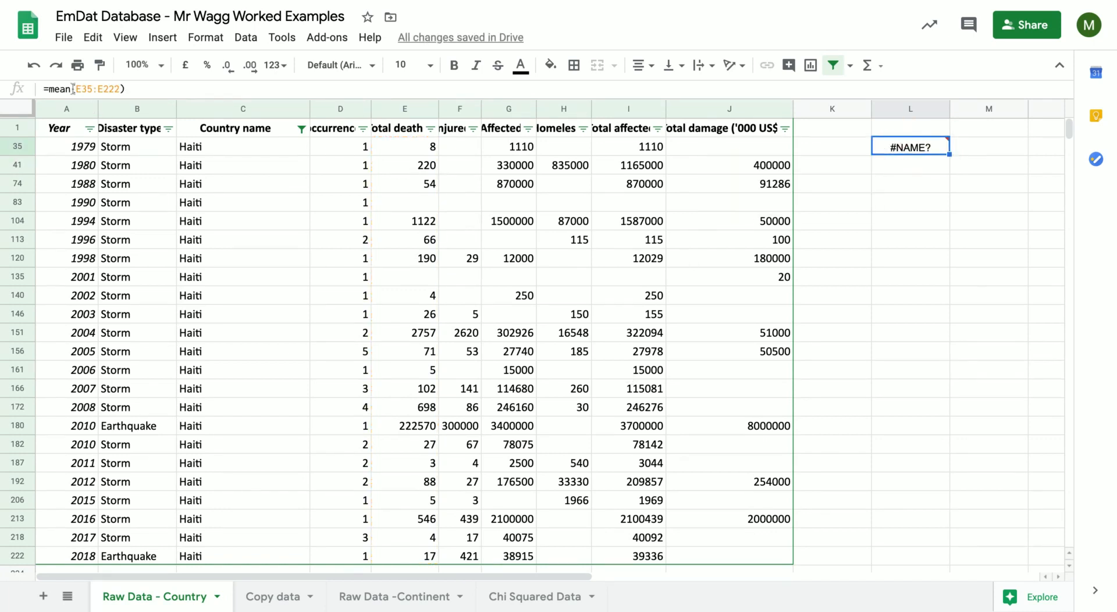
pyautogui.click(71, 88)
pyautogui.press('BackSpace')
pyautogui.press('BackSpace')
pyautogui.press('BackSpace')
pyautogui.press('BackSpace')
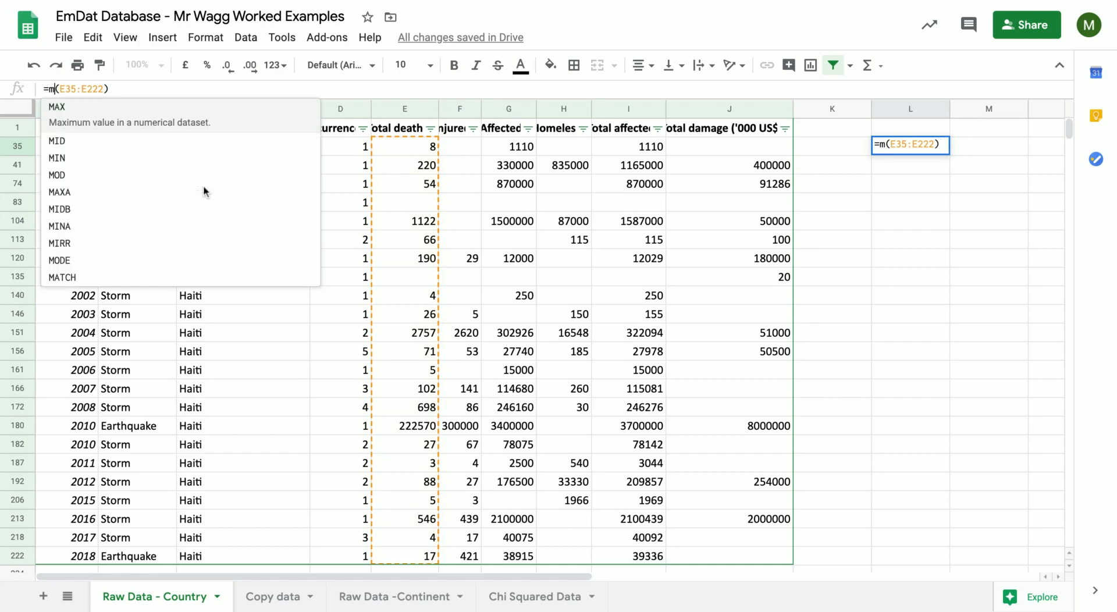
pyautogui.write('a')
pyautogui.press('Right')
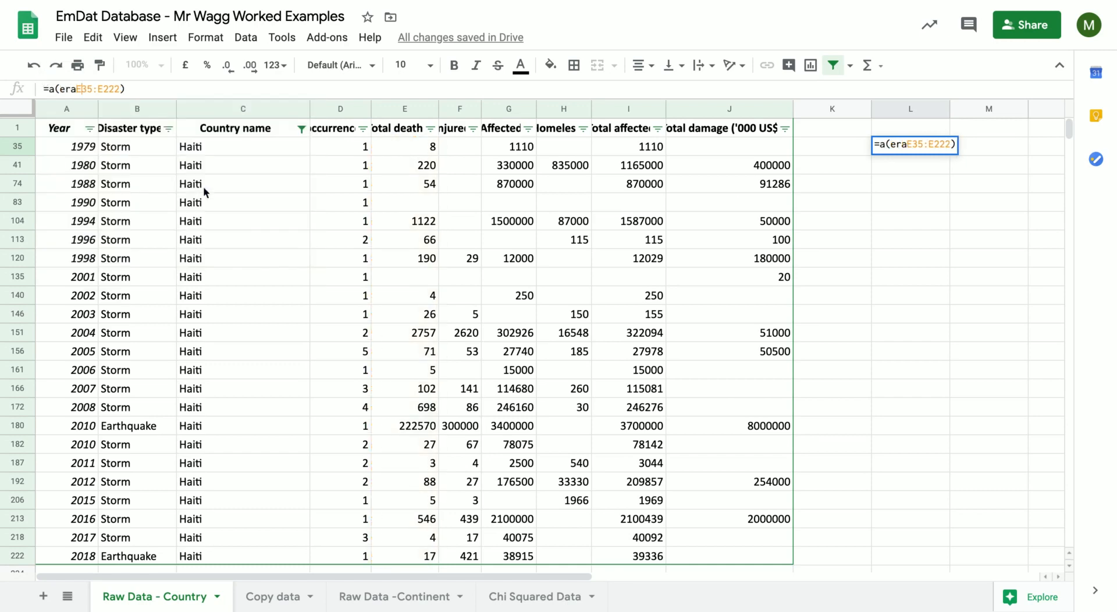
pyautogui.press('BackSpace')
pyautogui.press('BackSpace')
pyautogui.write('verage')
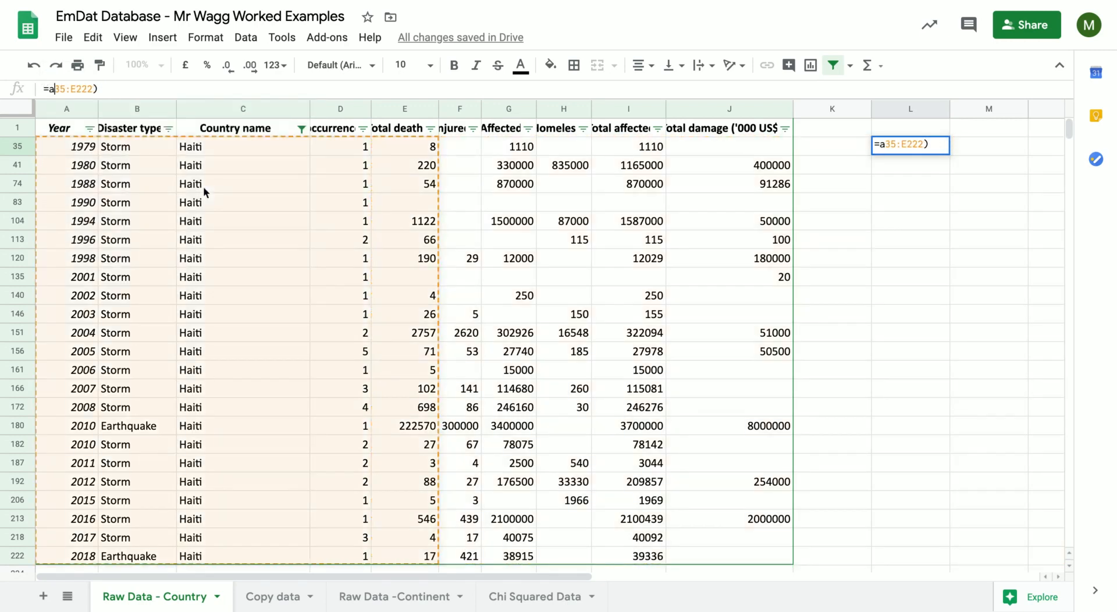
pyautogui.write('(')
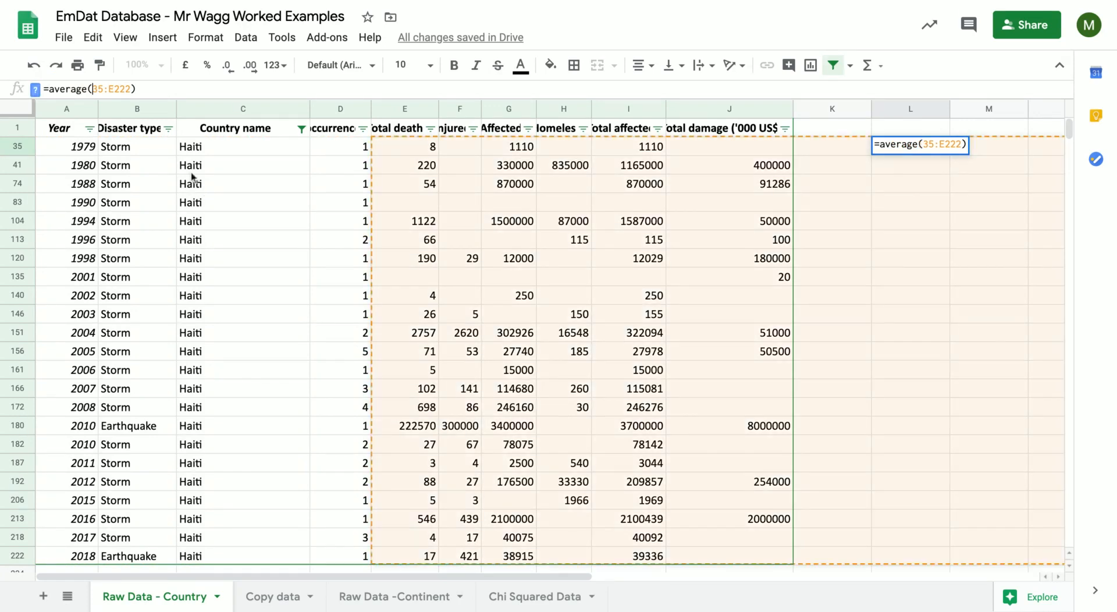
# Set the range of the average formula in L35 to the Total deaths cells E35:E222.
pyautogui.click(131, 89)
pyautogui.click(95, 89)
pyautogui.press('BackSpace')
pyautogui.press('BackSpace')
pyautogui.press('BackSpace')
pyautogui.press('BackSpace')
pyautogui.press('BackSpace')
pyautogui.press('BackSpace')
pyautogui.press('BackSpace')
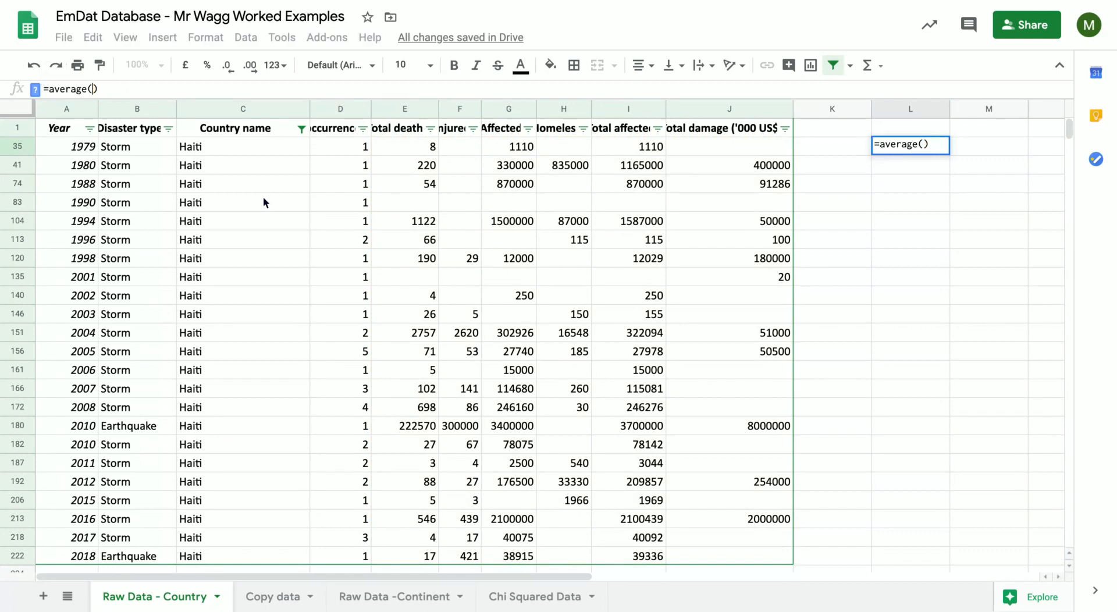
pyautogui.moveTo(402, 146); pyautogui.dragTo(432, 553)
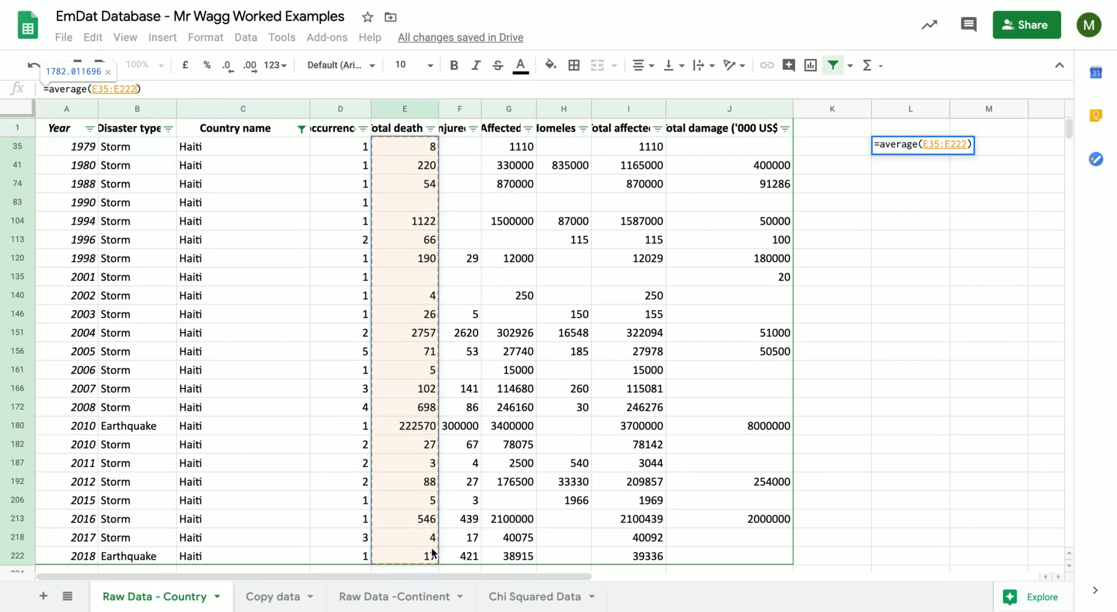
pyautogui.press('Return')
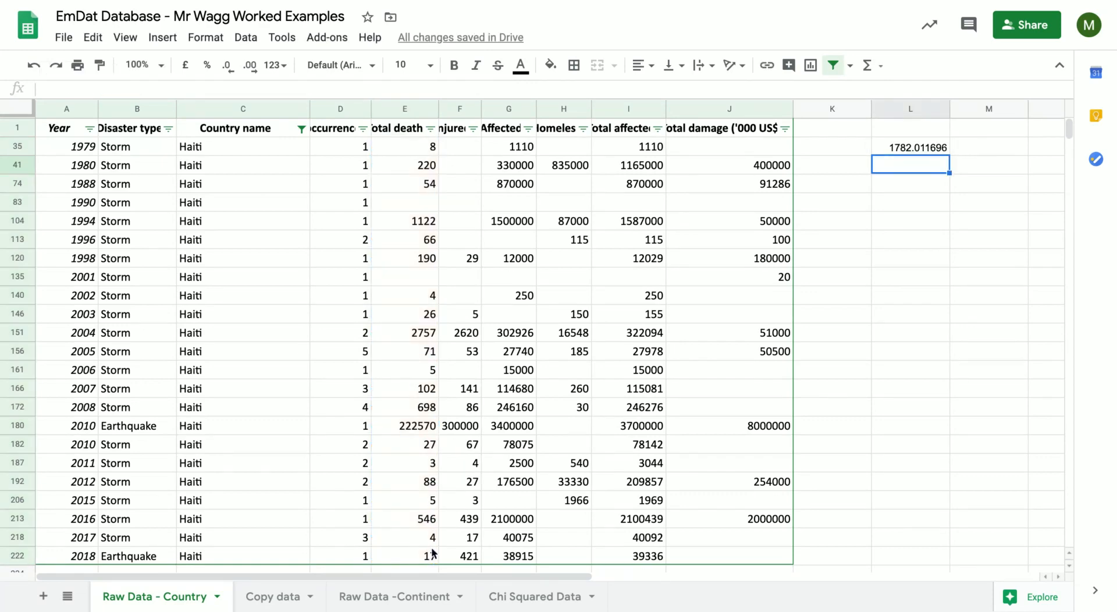
# Label cell K35 as Mean and cell K41 below it as Mode.
pyautogui.click(851, 146)
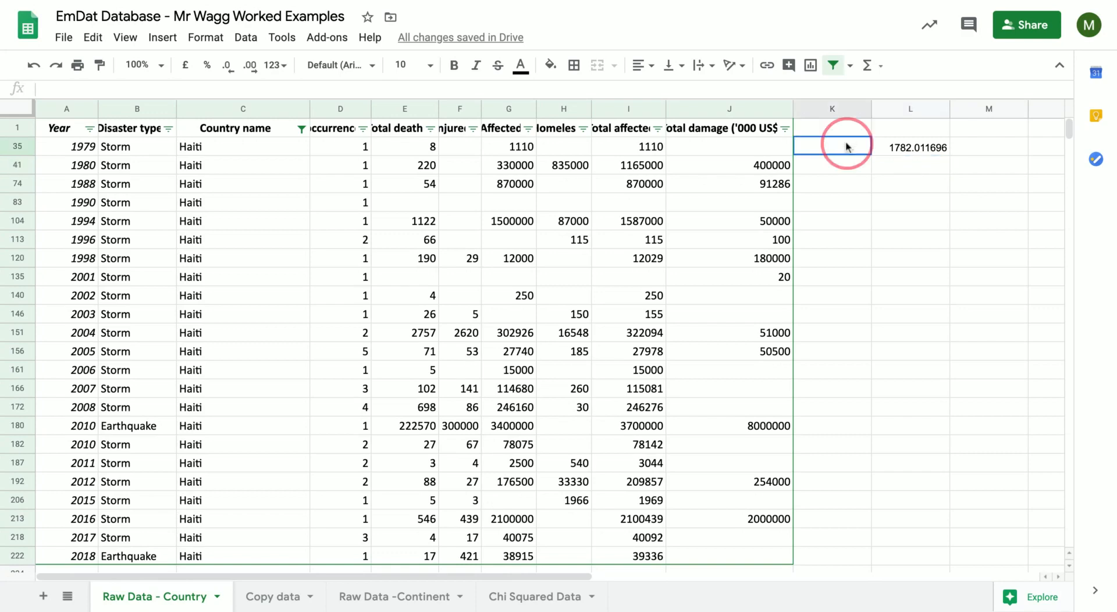
pyautogui.write('Mean')
pyautogui.press('Return')
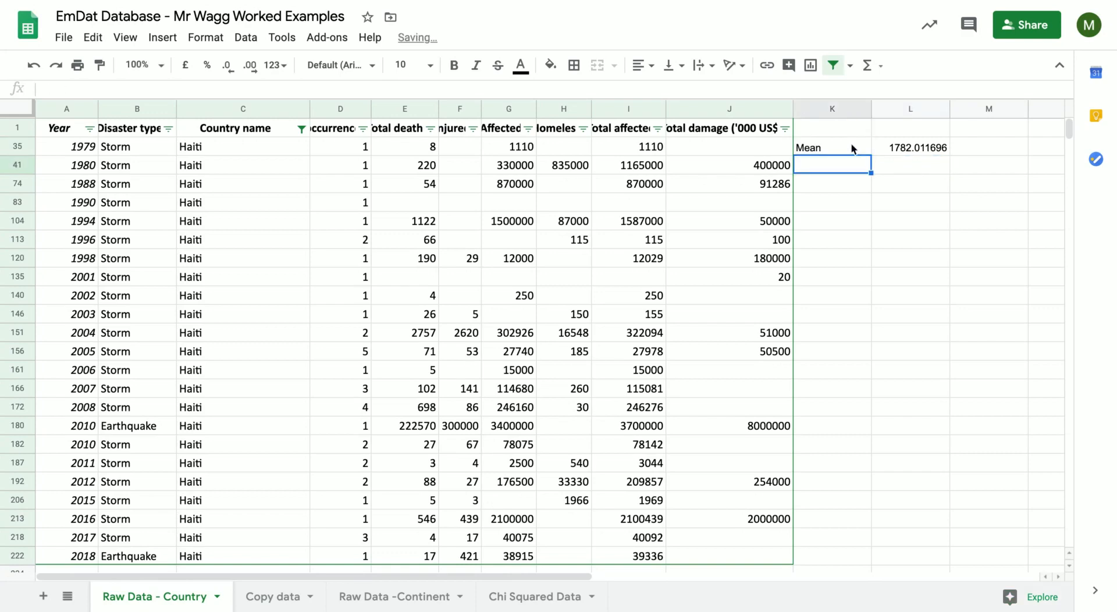
pyautogui.write('Mode')
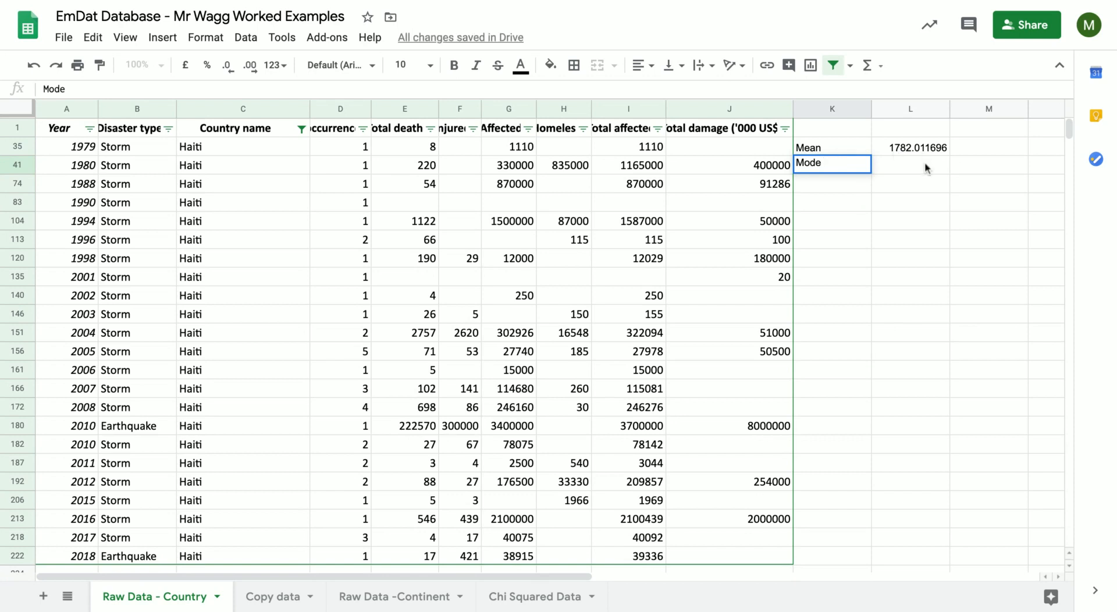
# Calculate the mode of the Total deaths range E35:E222 in cell L41 with the mode function.
pyautogui.click(925, 168)
pyautogui.write('=')
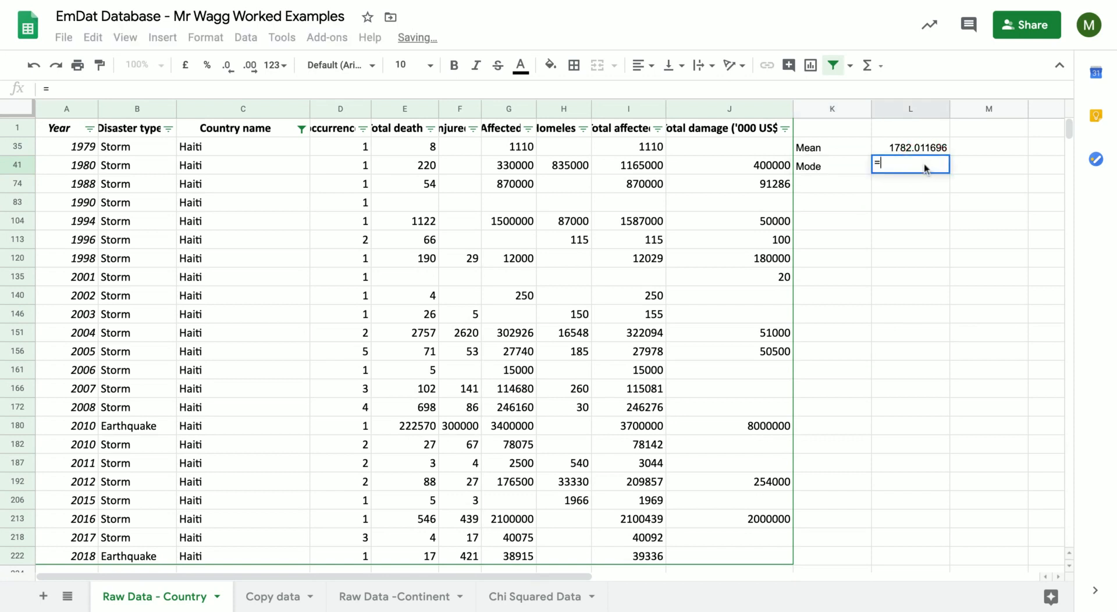
pyautogui.write('mod')
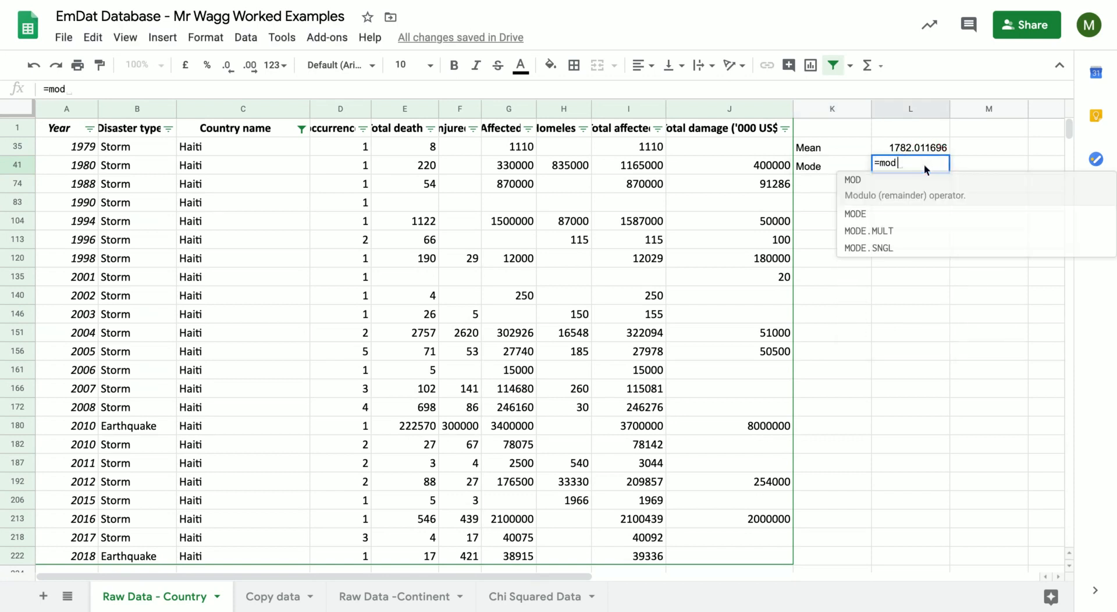
pyautogui.write('e(')
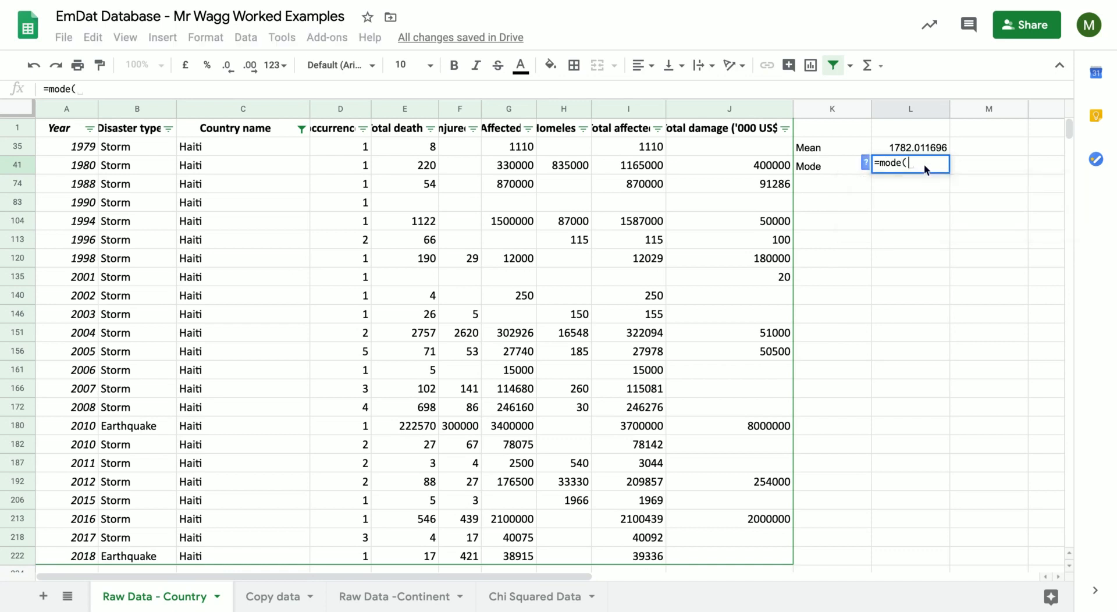
pyautogui.moveTo(393, 149); pyautogui.dragTo(393, 555)
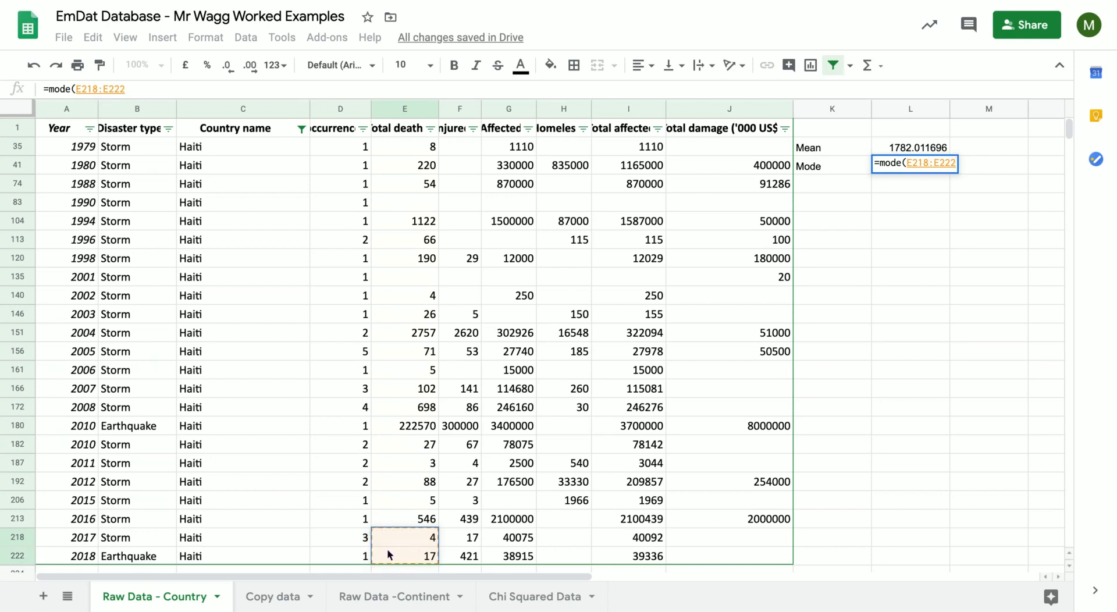
pyautogui.moveTo(430, 150); pyautogui.dragTo(414, 550)
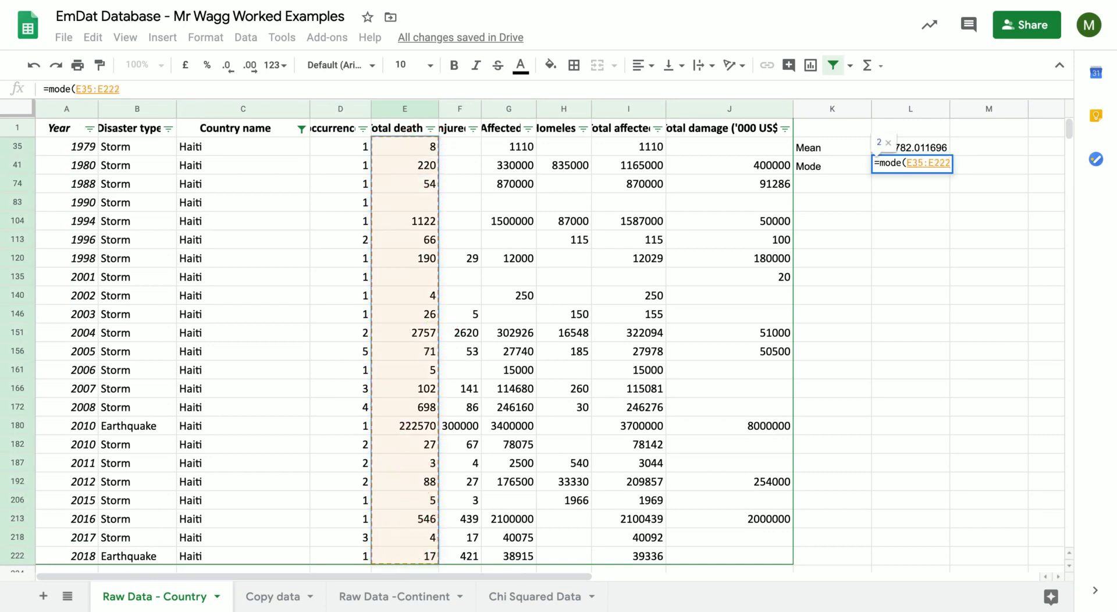
pyautogui.press('Return')
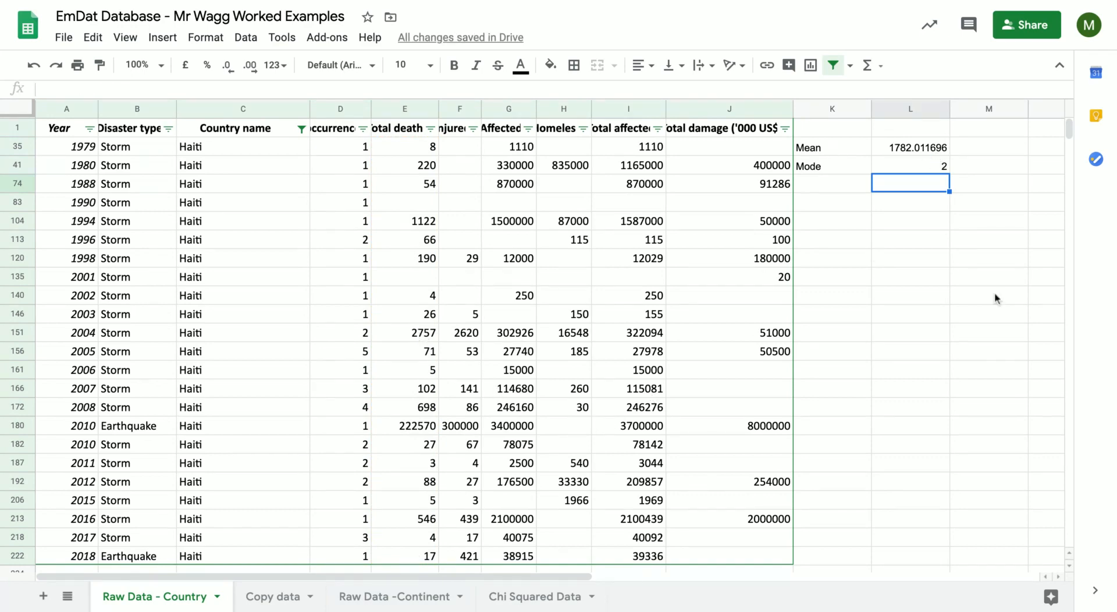
# Label cell K74 as Median and calculate the median of the Total deaths range E35:E222 in L74.
pyautogui.click(833, 191)
pyautogui.write('Median')
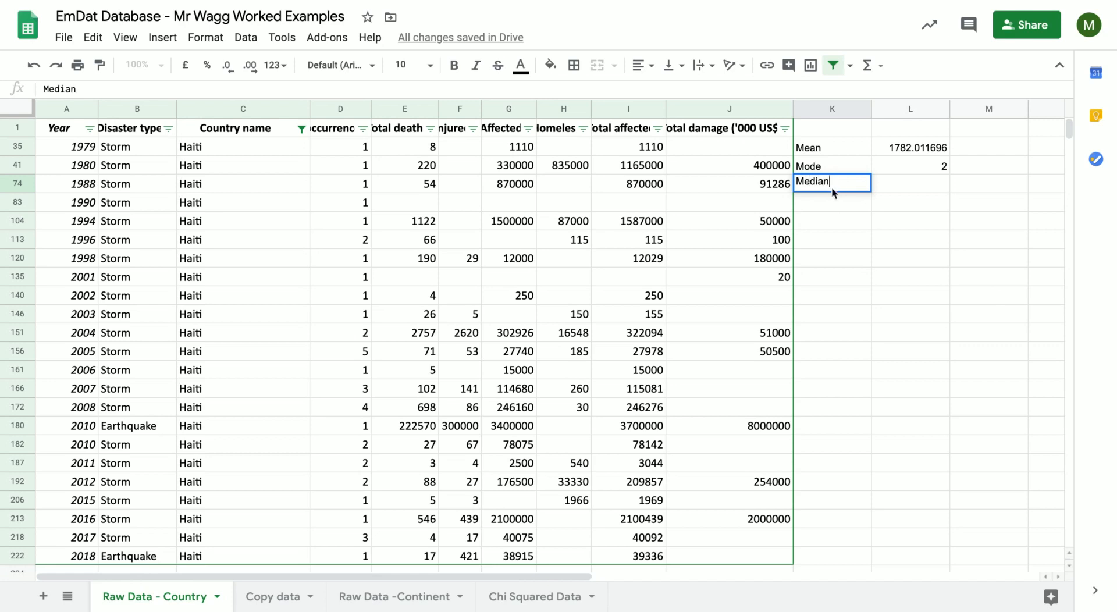
pyautogui.press('Tab')
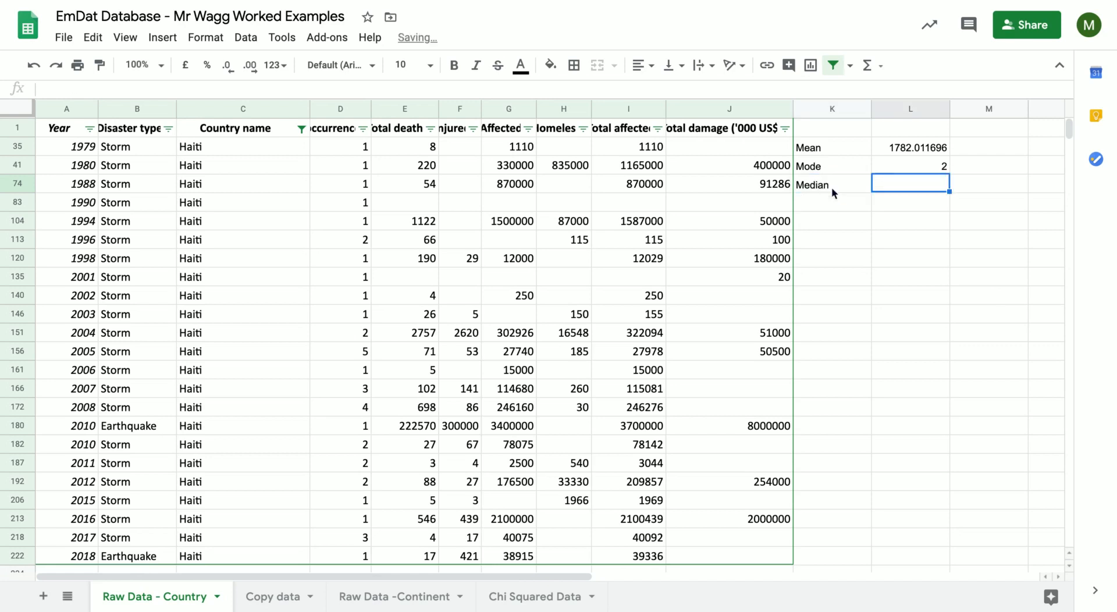
pyautogui.write('=me')
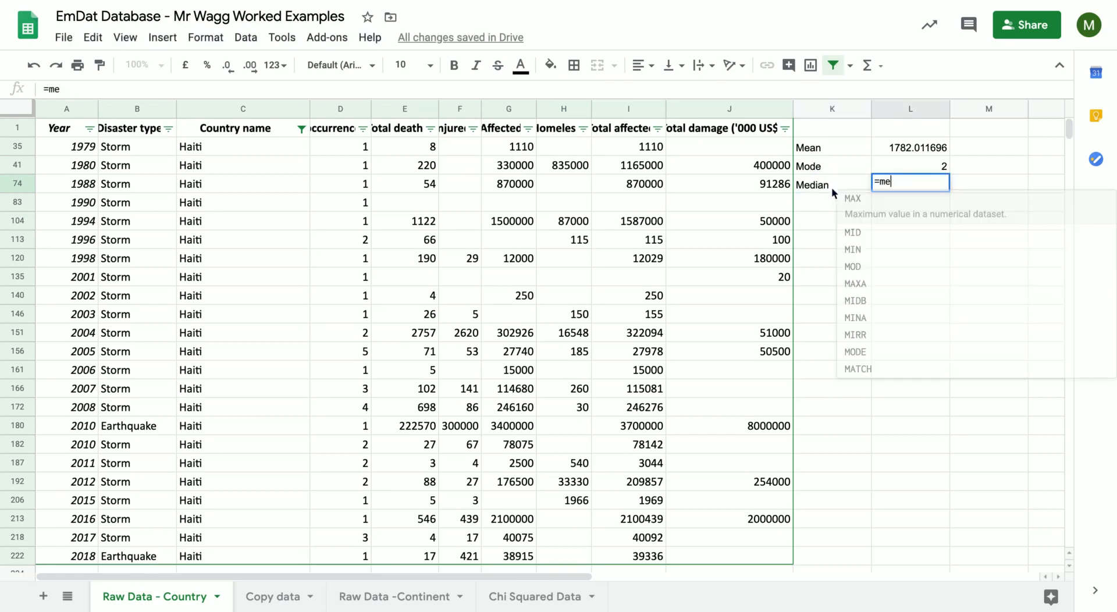
pyautogui.write('dian(')
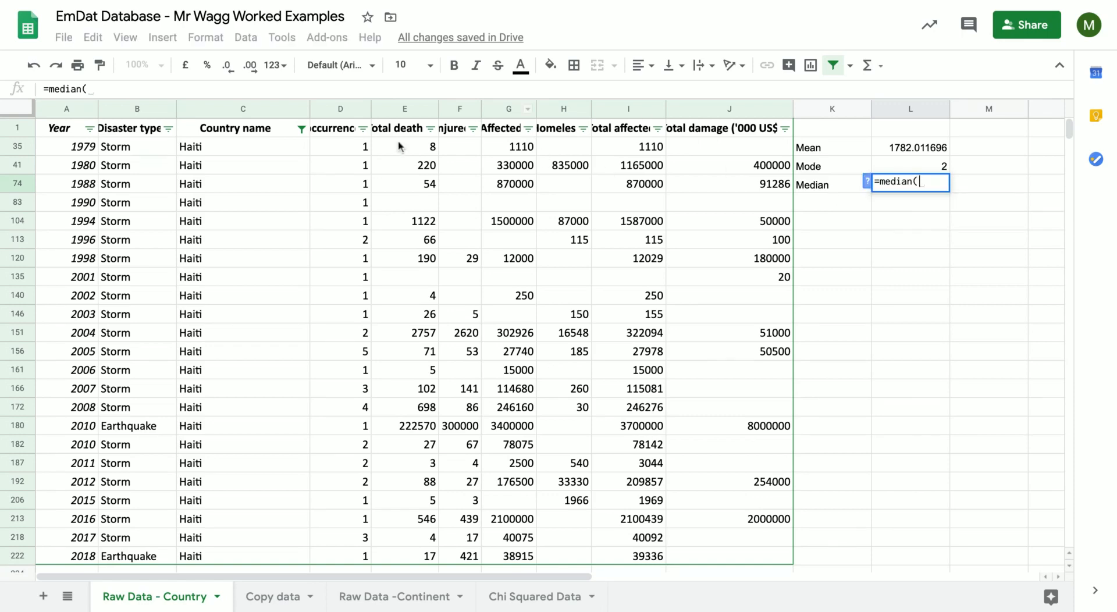
pyautogui.moveTo(401, 146); pyautogui.dragTo(406, 552)
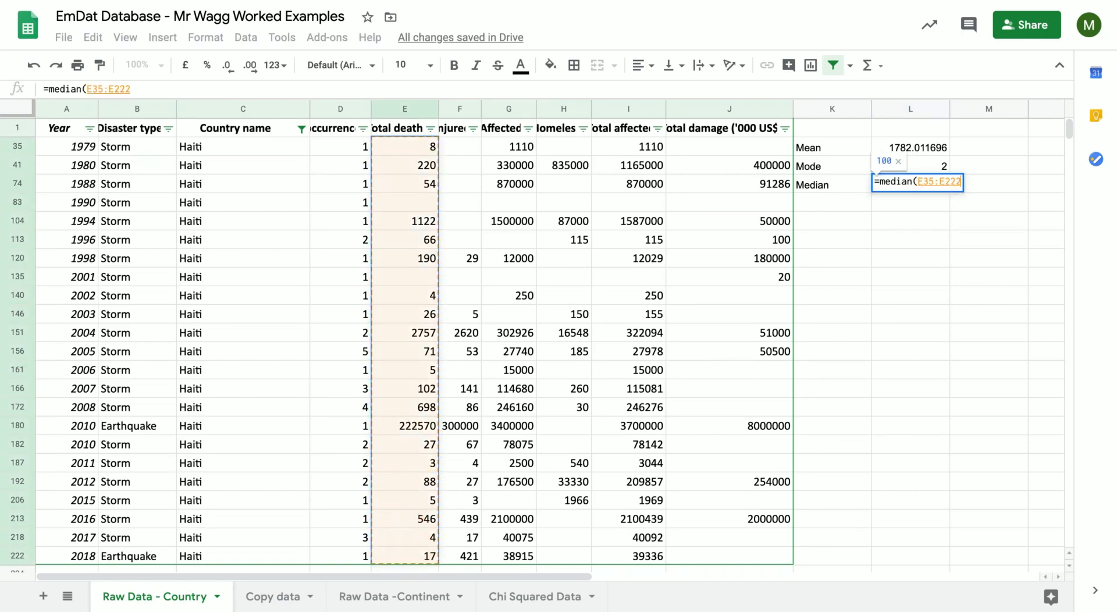
pyautogui.write(')')
pyautogui.press('Return')
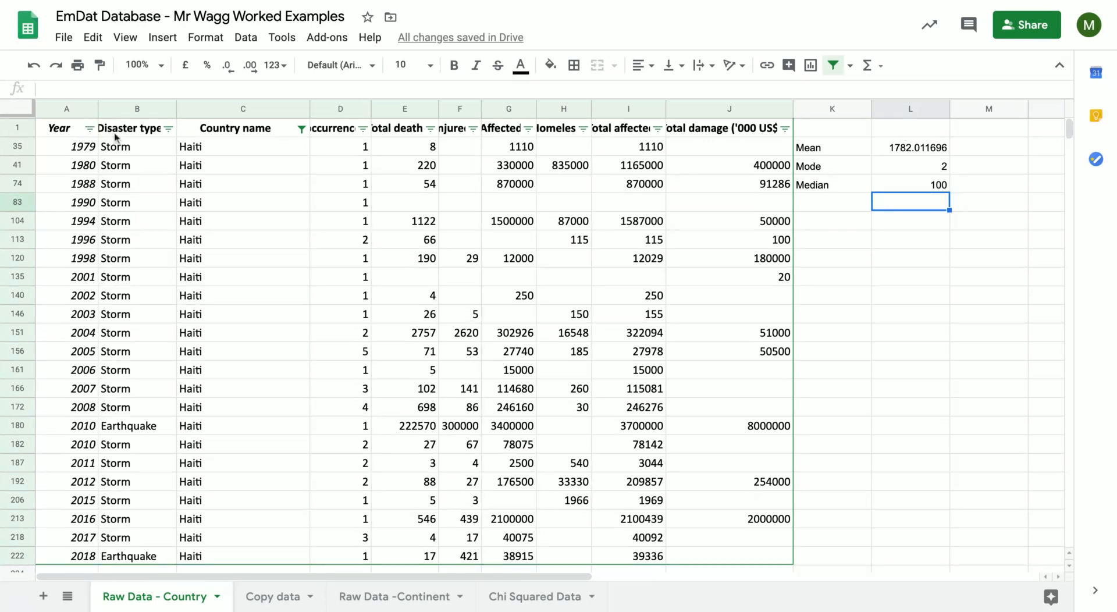
# Filter the Disaster type column to exclude Earthquake and show only Storm records.
pyautogui.click(167, 129)
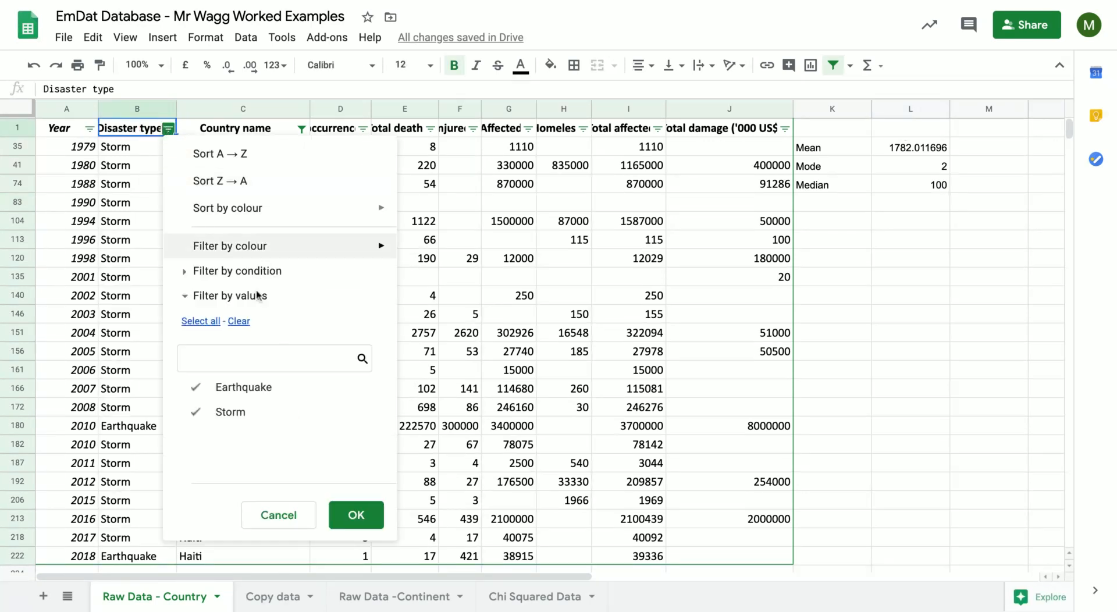
pyautogui.click(247, 389)
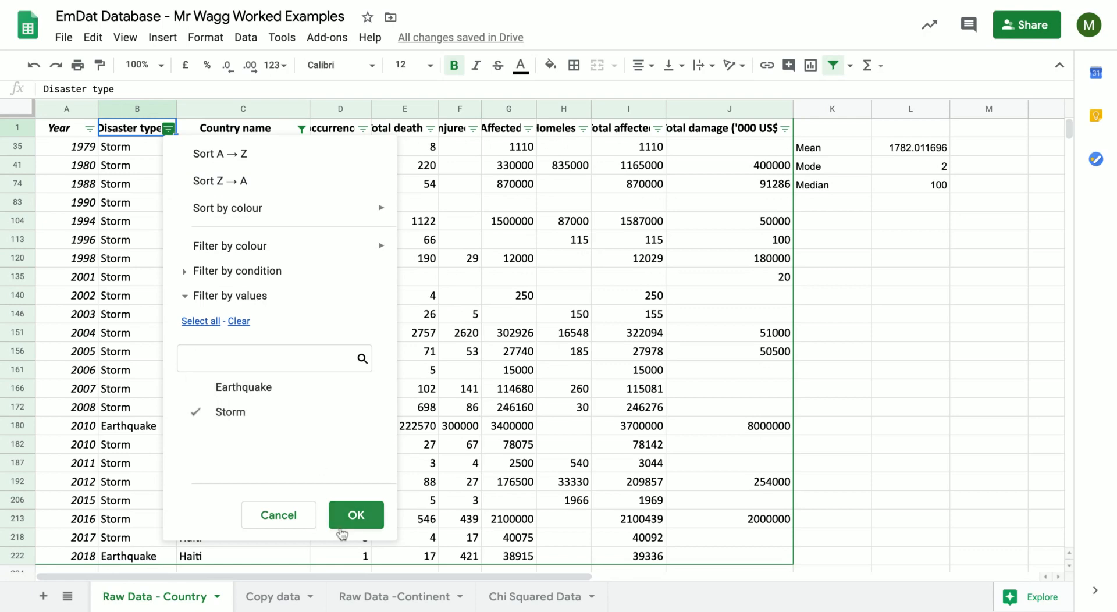
pyautogui.click(353, 515)
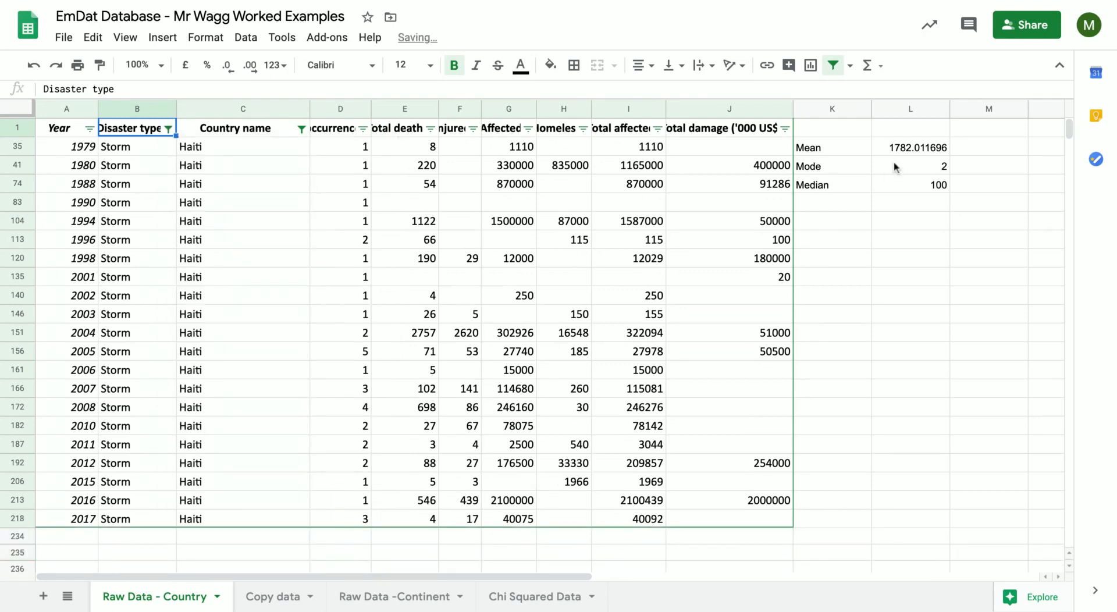
# Enter the heading Both in cell L1 above the summary statistics.
pyautogui.click(898, 128)
pyautogui.write('Bo')
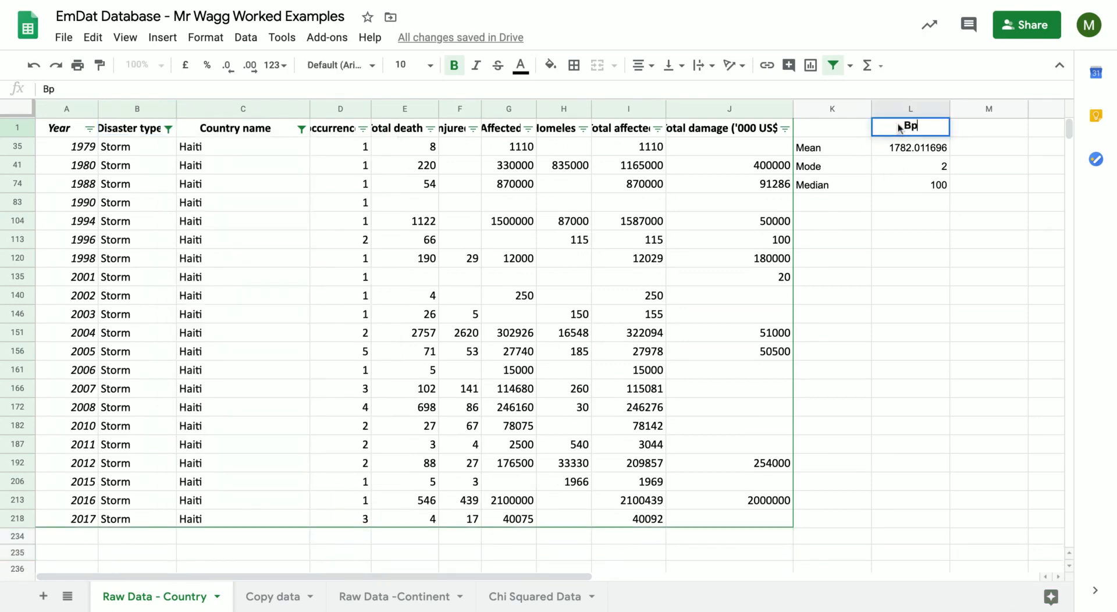
pyautogui.press('BackSpace')
pyautogui.write('oth')
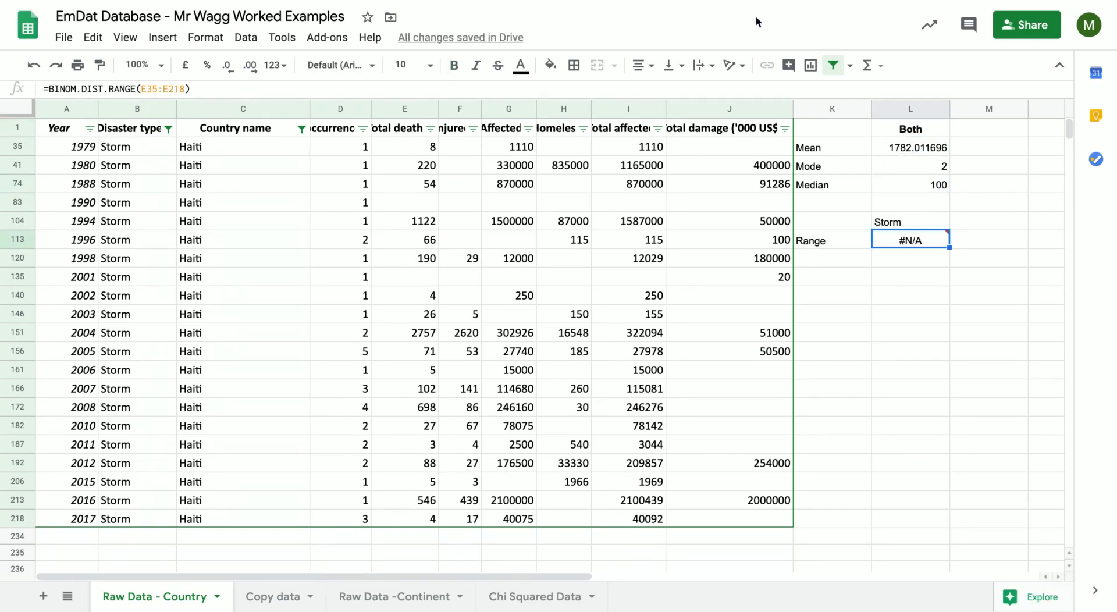
# Reduce the decimal places of column L until its statistics are shown as whole numbers.
pyautogui.click(936, 150)
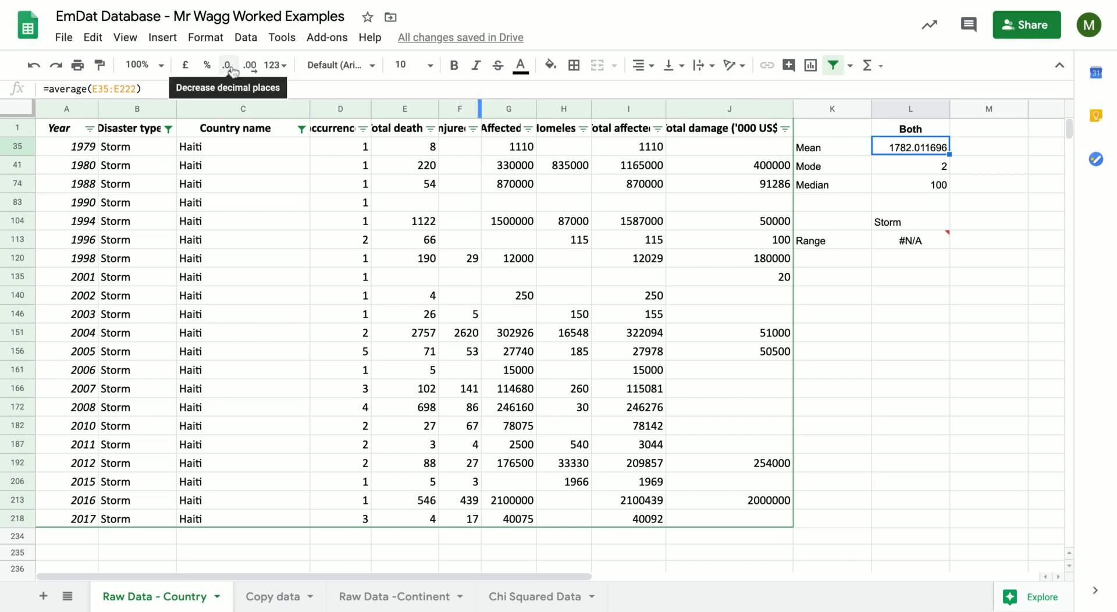
pyautogui.click(917, 116)
pyautogui.click(917, 107)
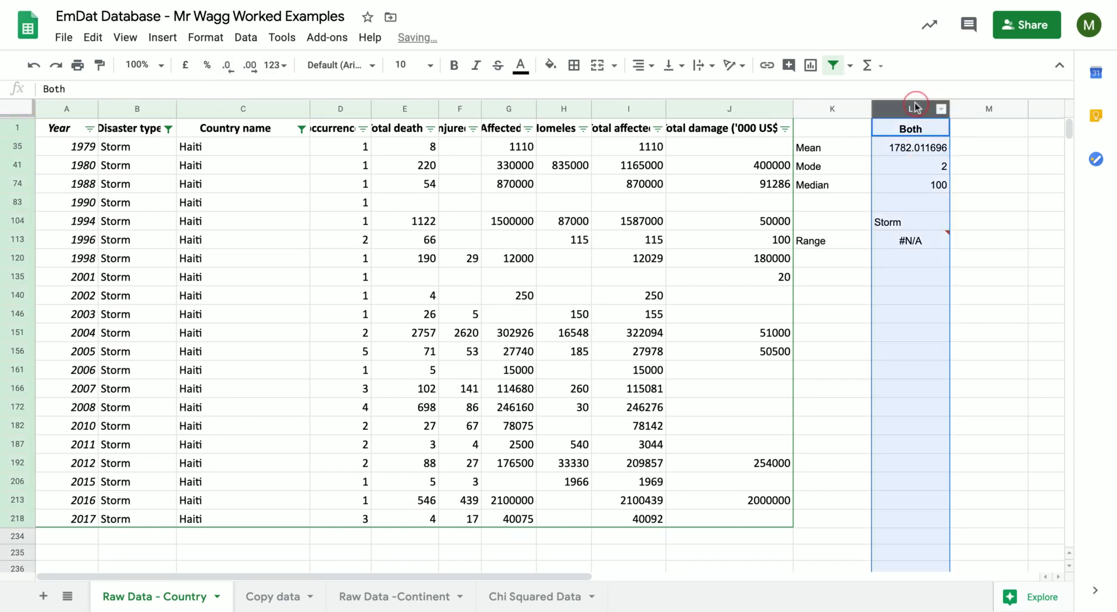
pyautogui.click(231, 74)
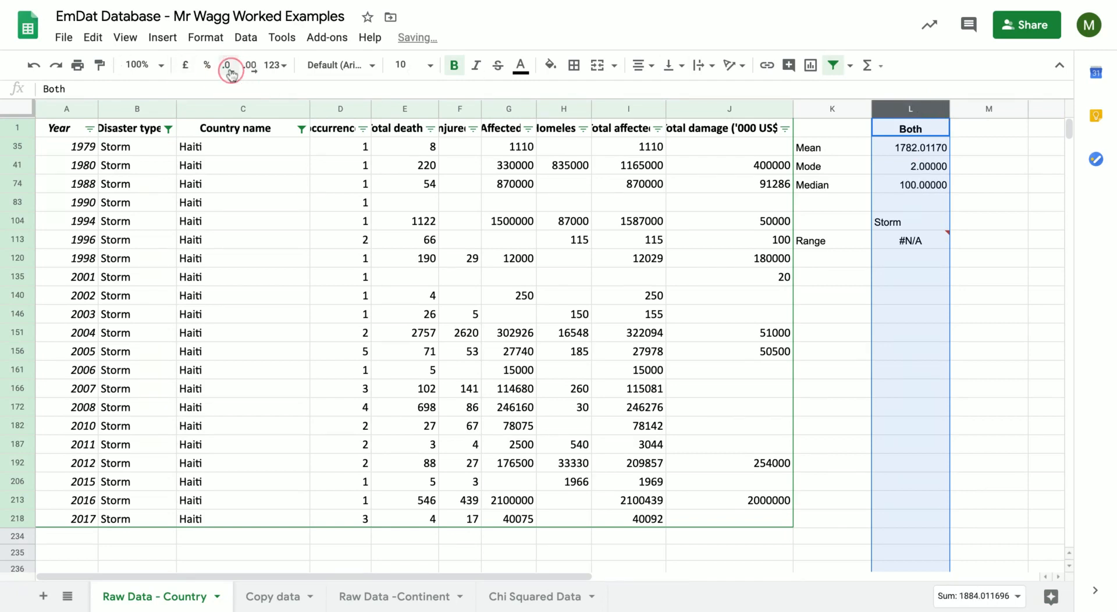
pyautogui.click(231, 73)
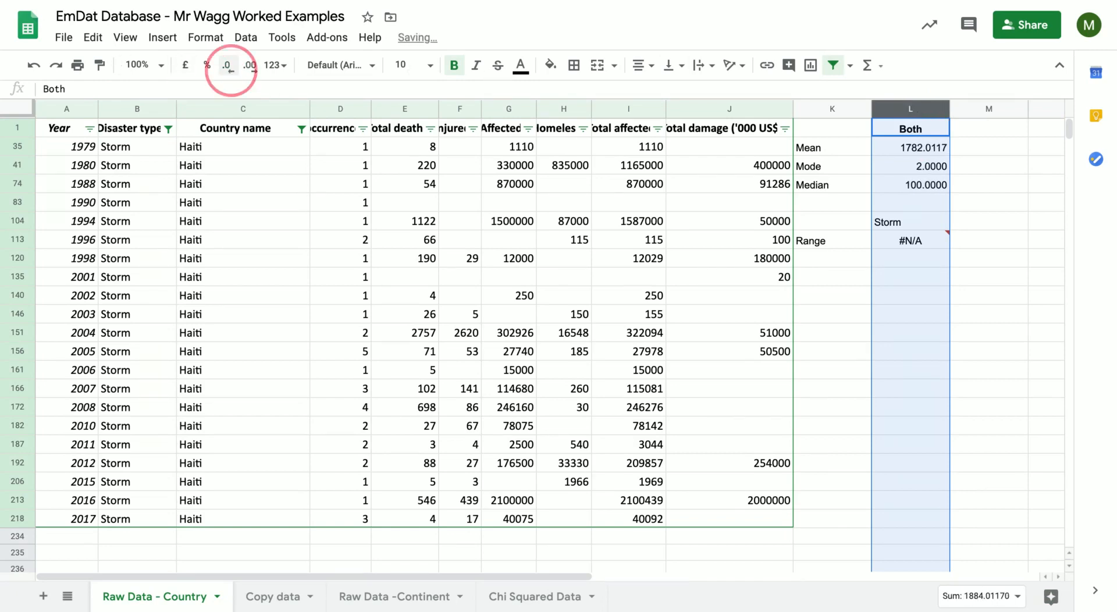
pyautogui.click(230, 71)
pyautogui.click(230, 71)
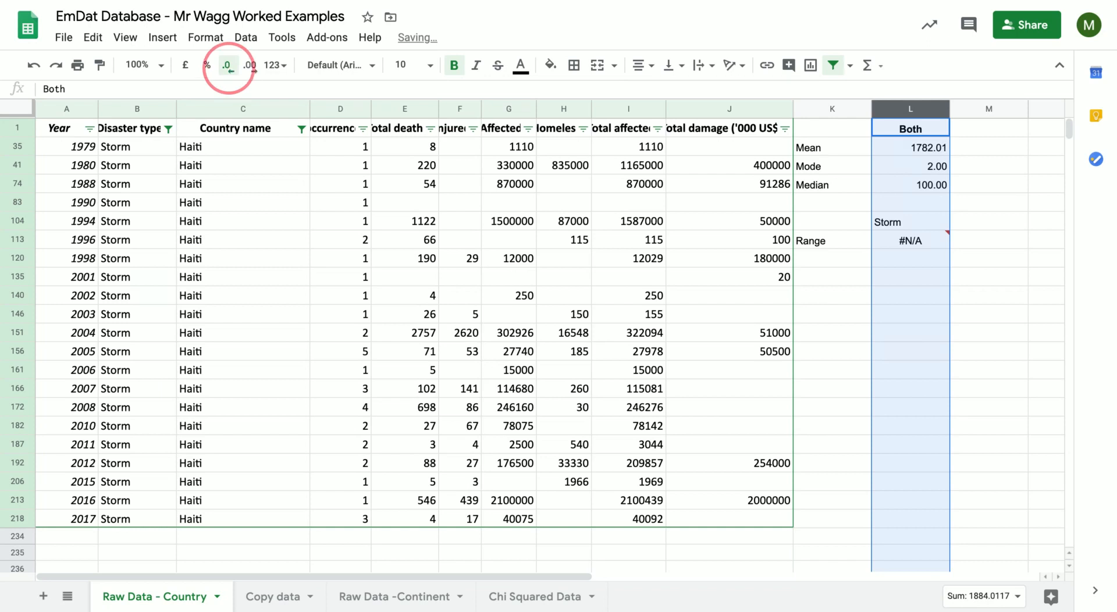
pyautogui.click(229, 68)
pyautogui.click(229, 67)
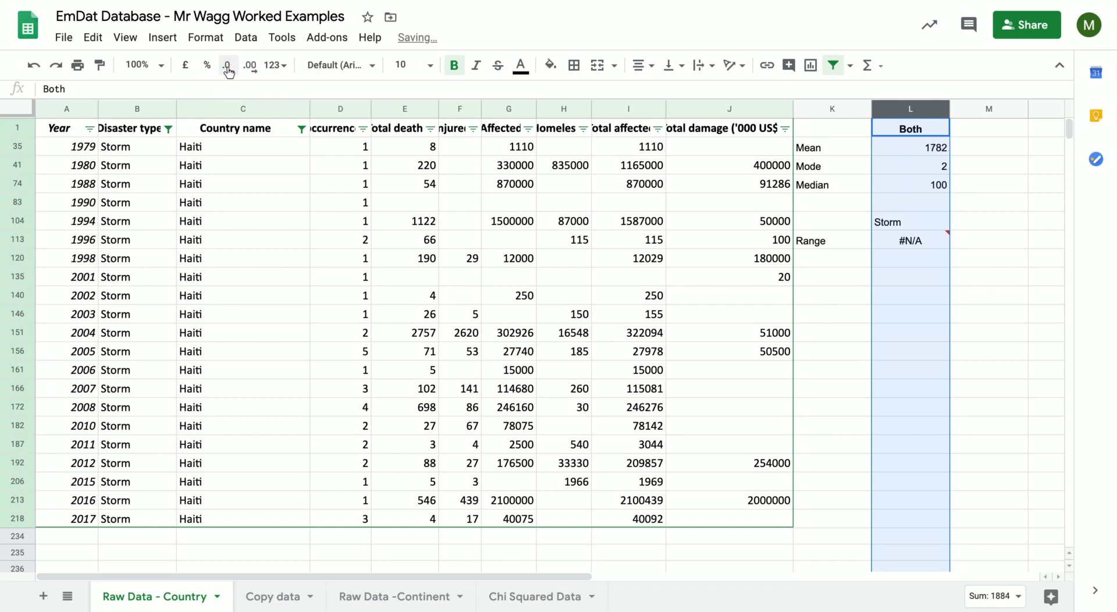